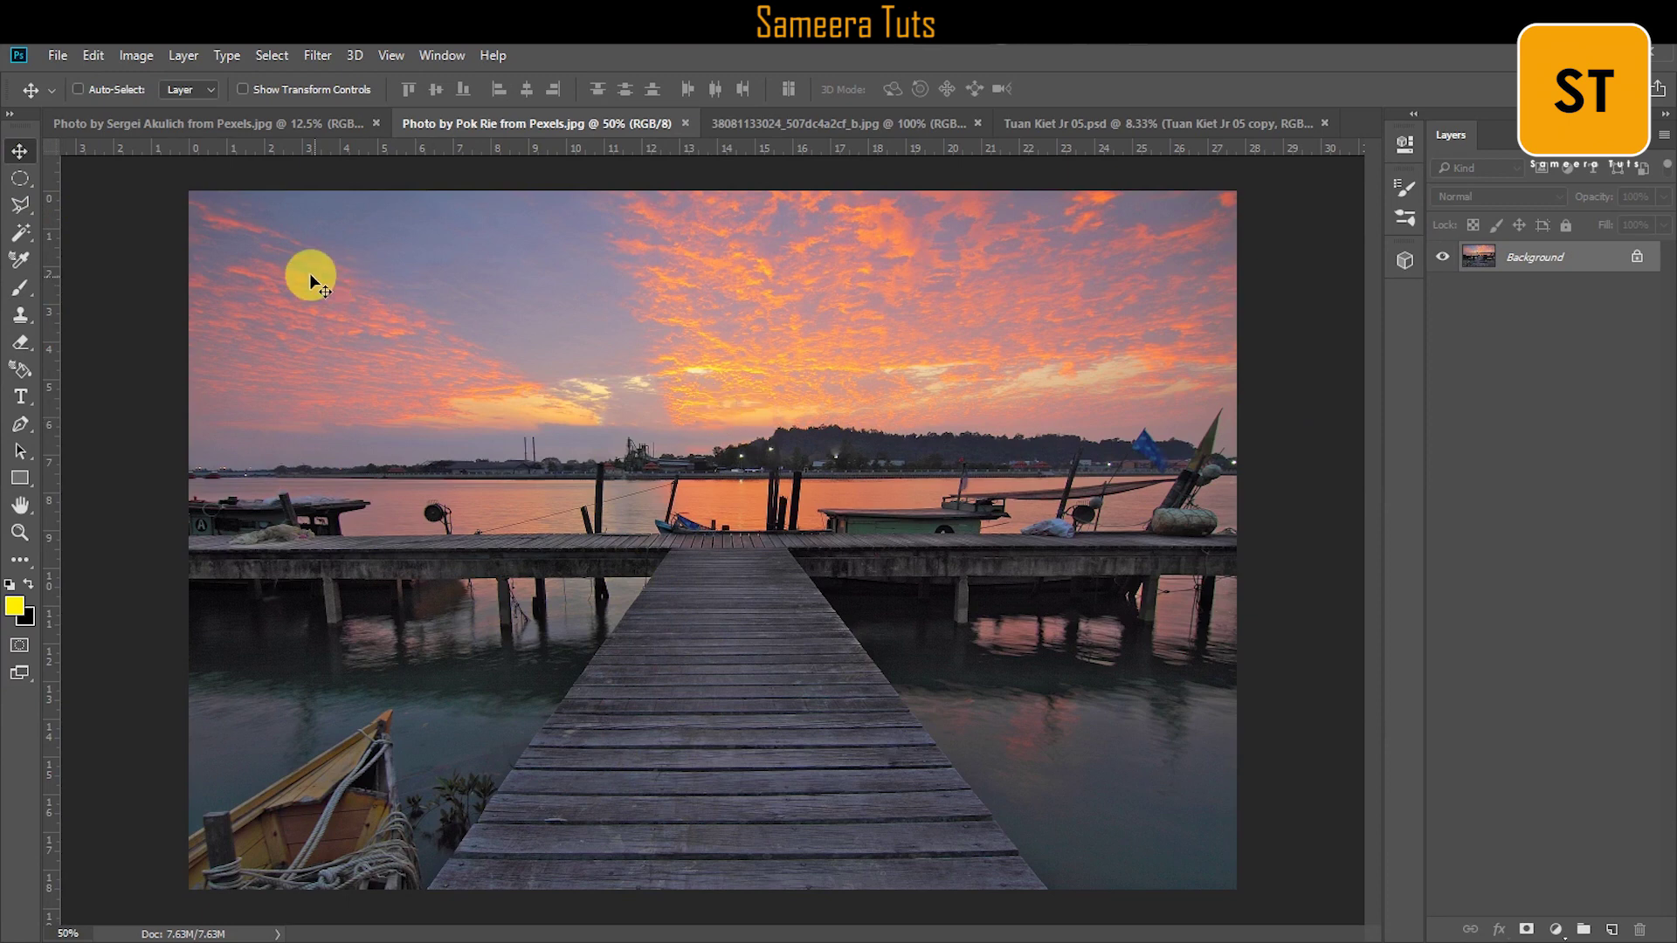
Step: Outline the central wooden pier with the Polygonal Lasso and move the cutout into the mountain lake photo at the lower middle
{"action": "left_click", "coordinate": [21, 204]}
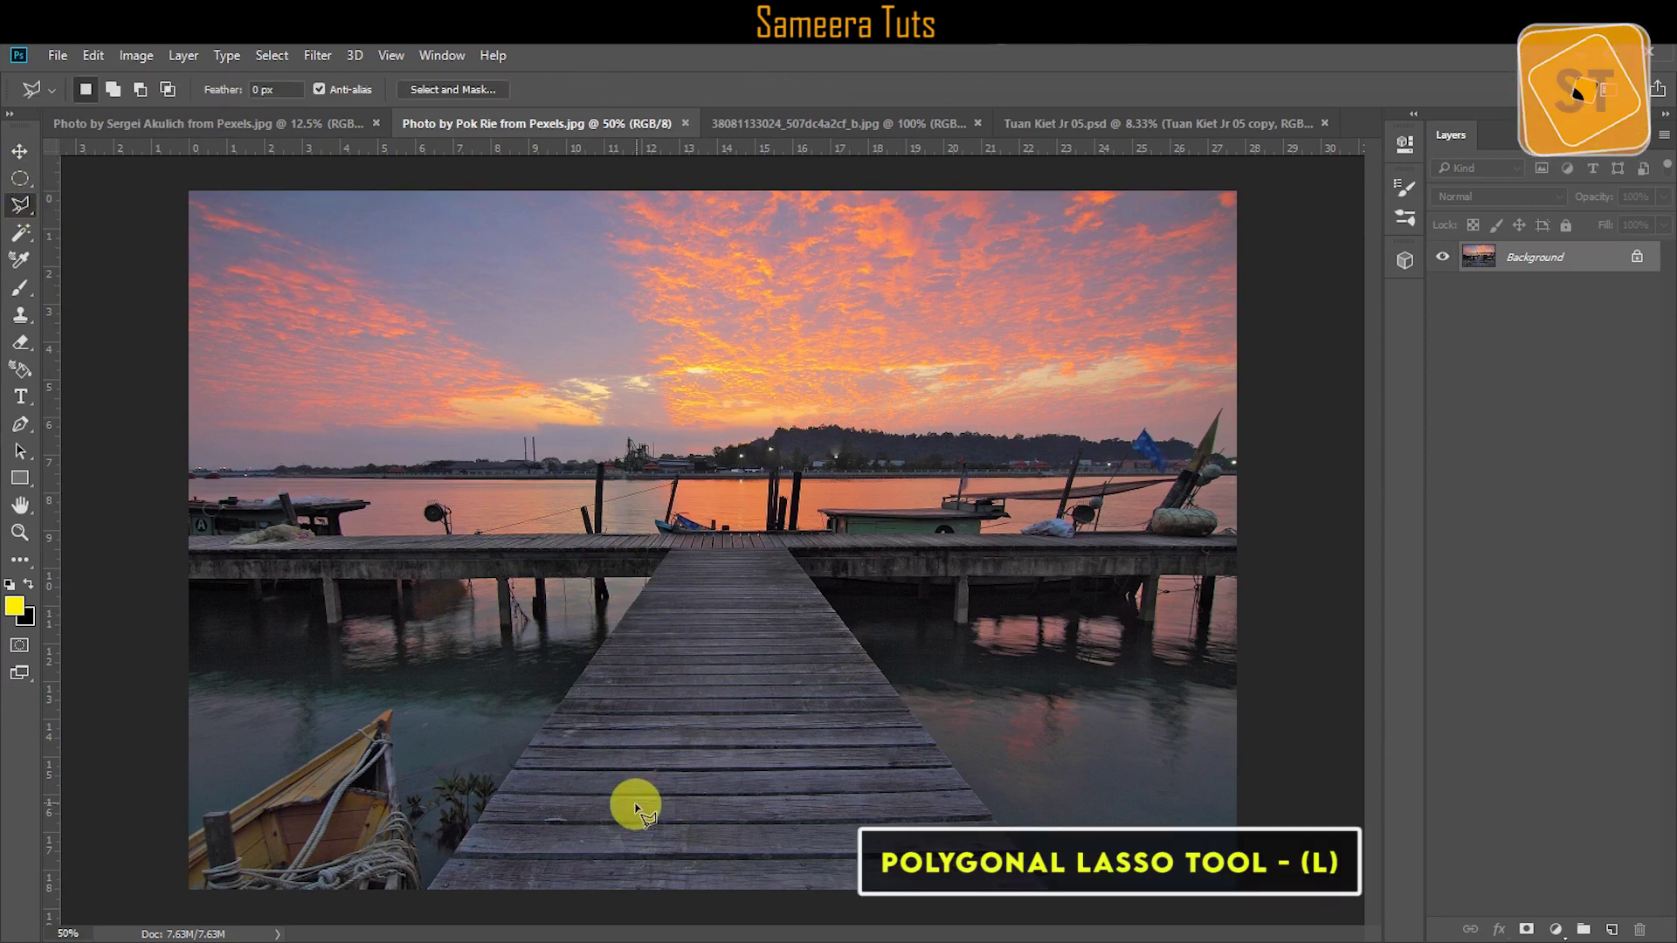
{"action": "left_click", "coordinate": [429, 892]}
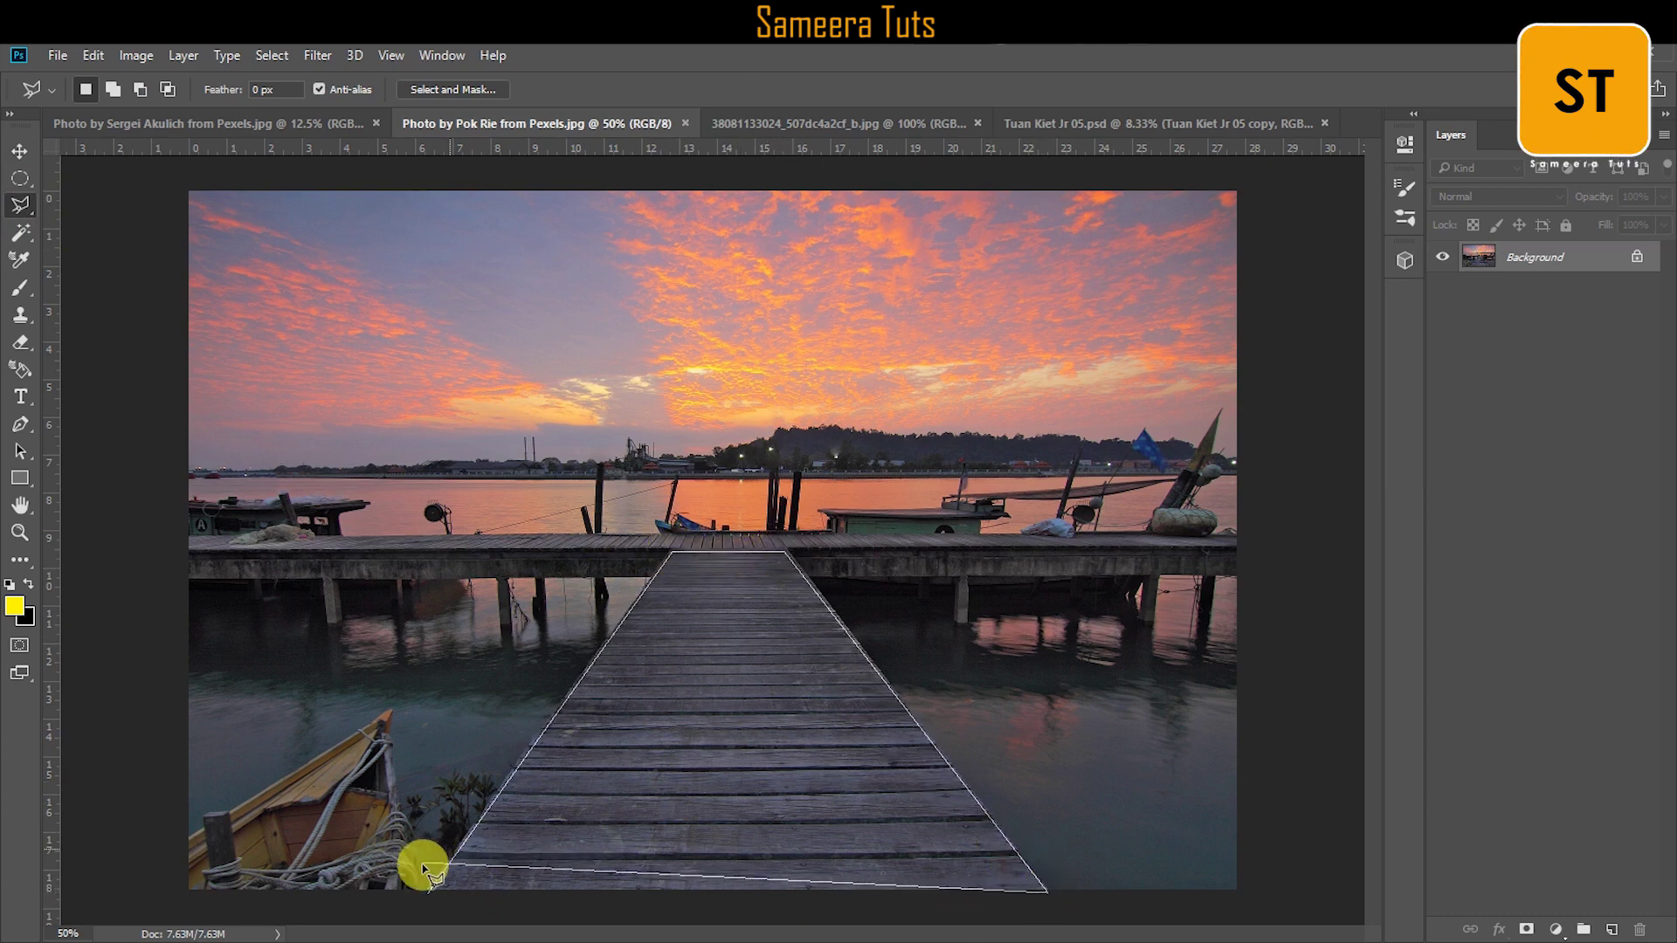
{"action": "left_click", "coordinate": [429, 893]}
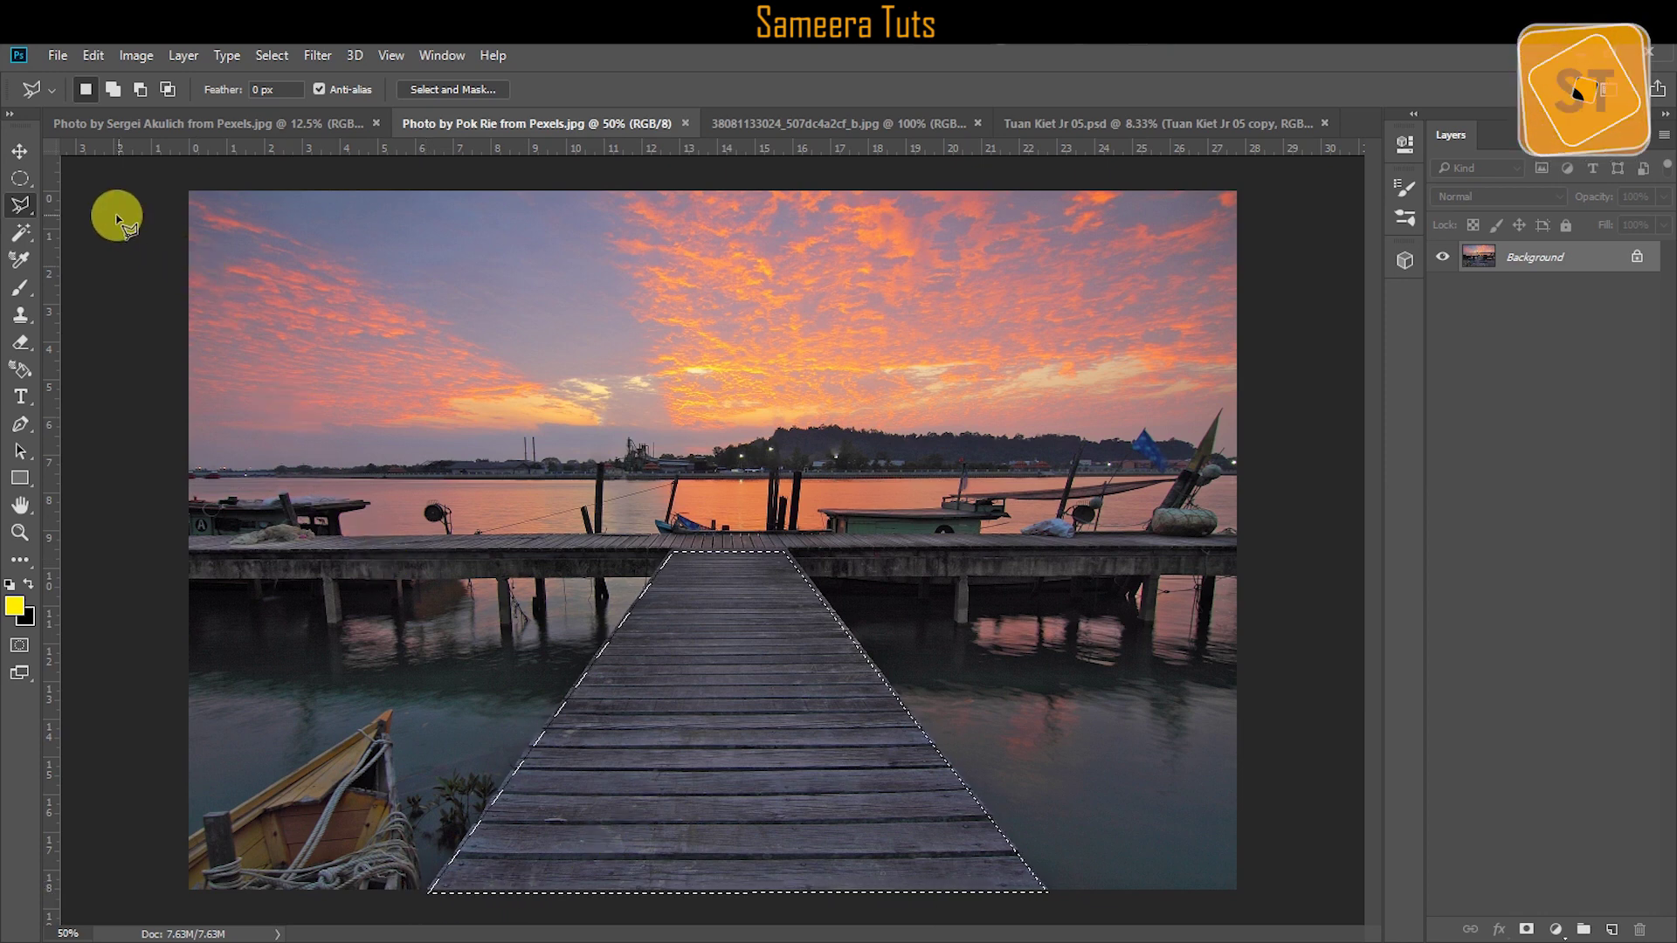
{"action": "left_click", "coordinate": [28, 159]}
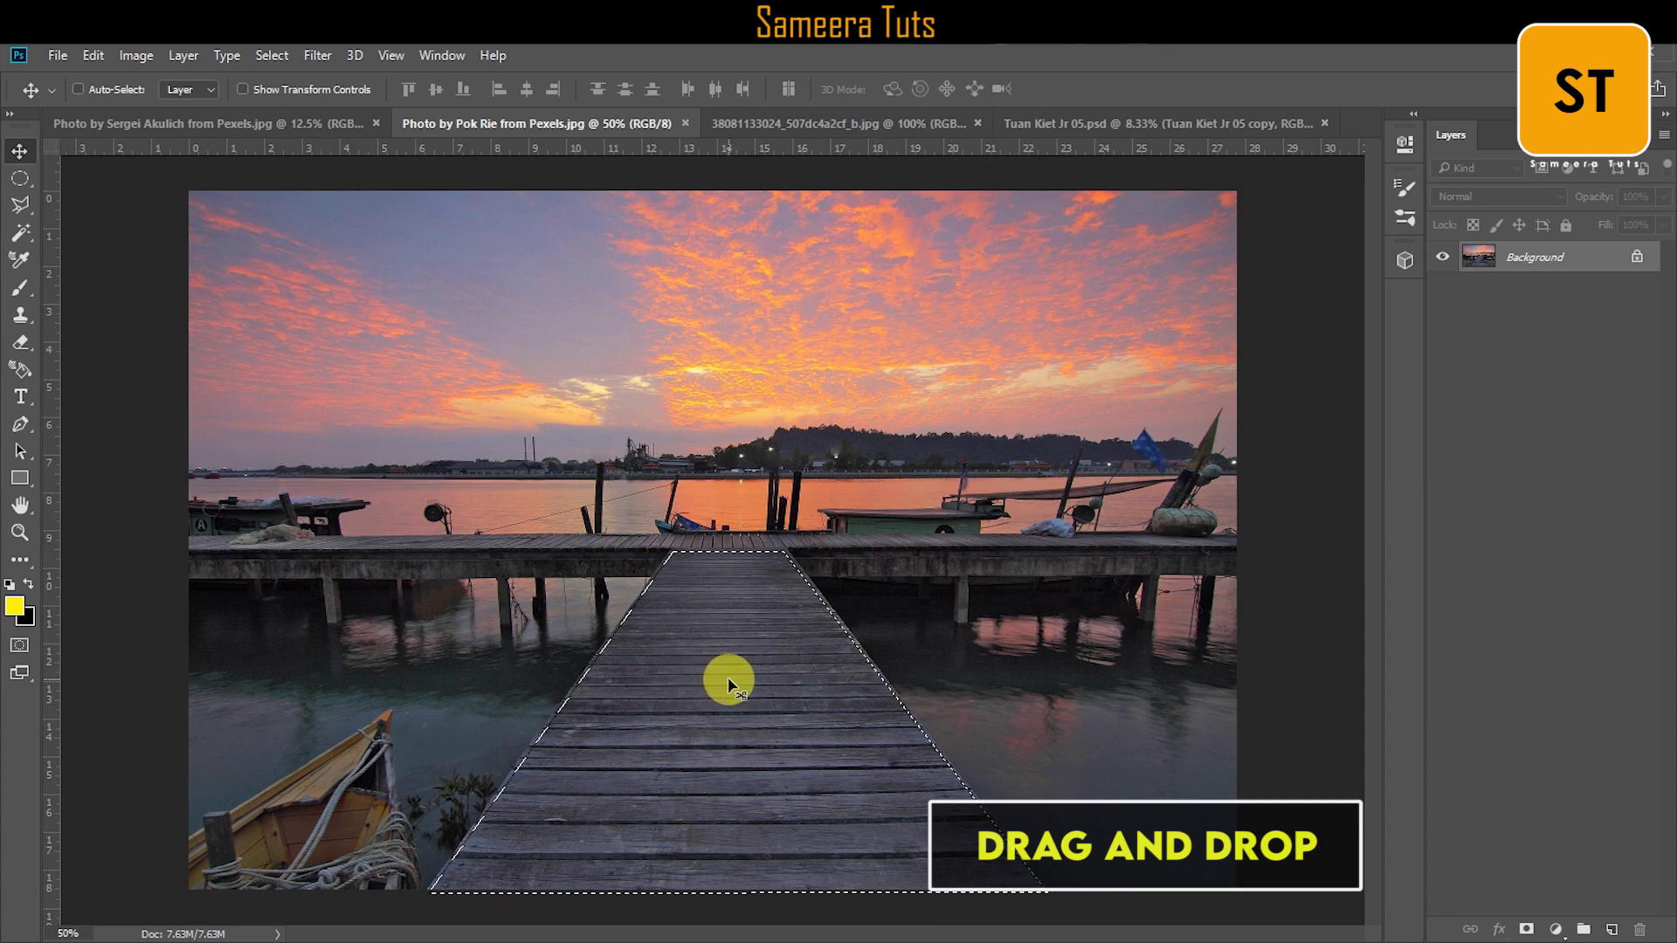
{"action": "left_click_drag", "start_coordinate": [726, 682], "coordinate": [691, 836]}
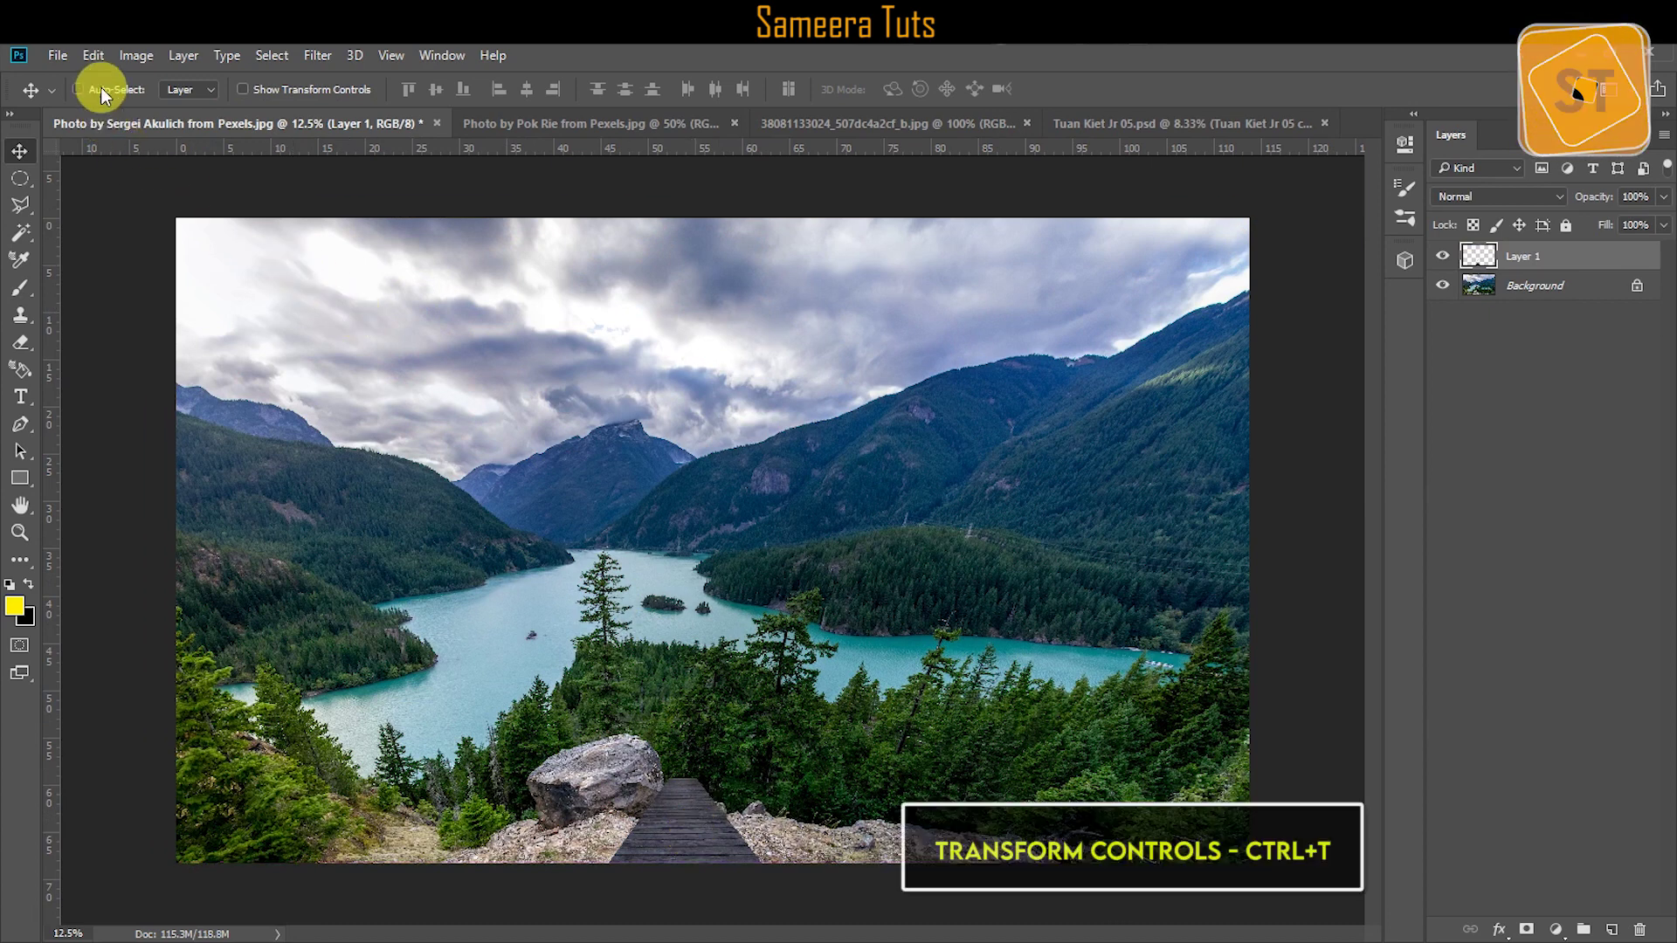
Step: Free-transform the pier to about 447% width and 302% height, with its near end on the photo's lower edge
{"action": "left_click", "coordinate": [96, 56]}
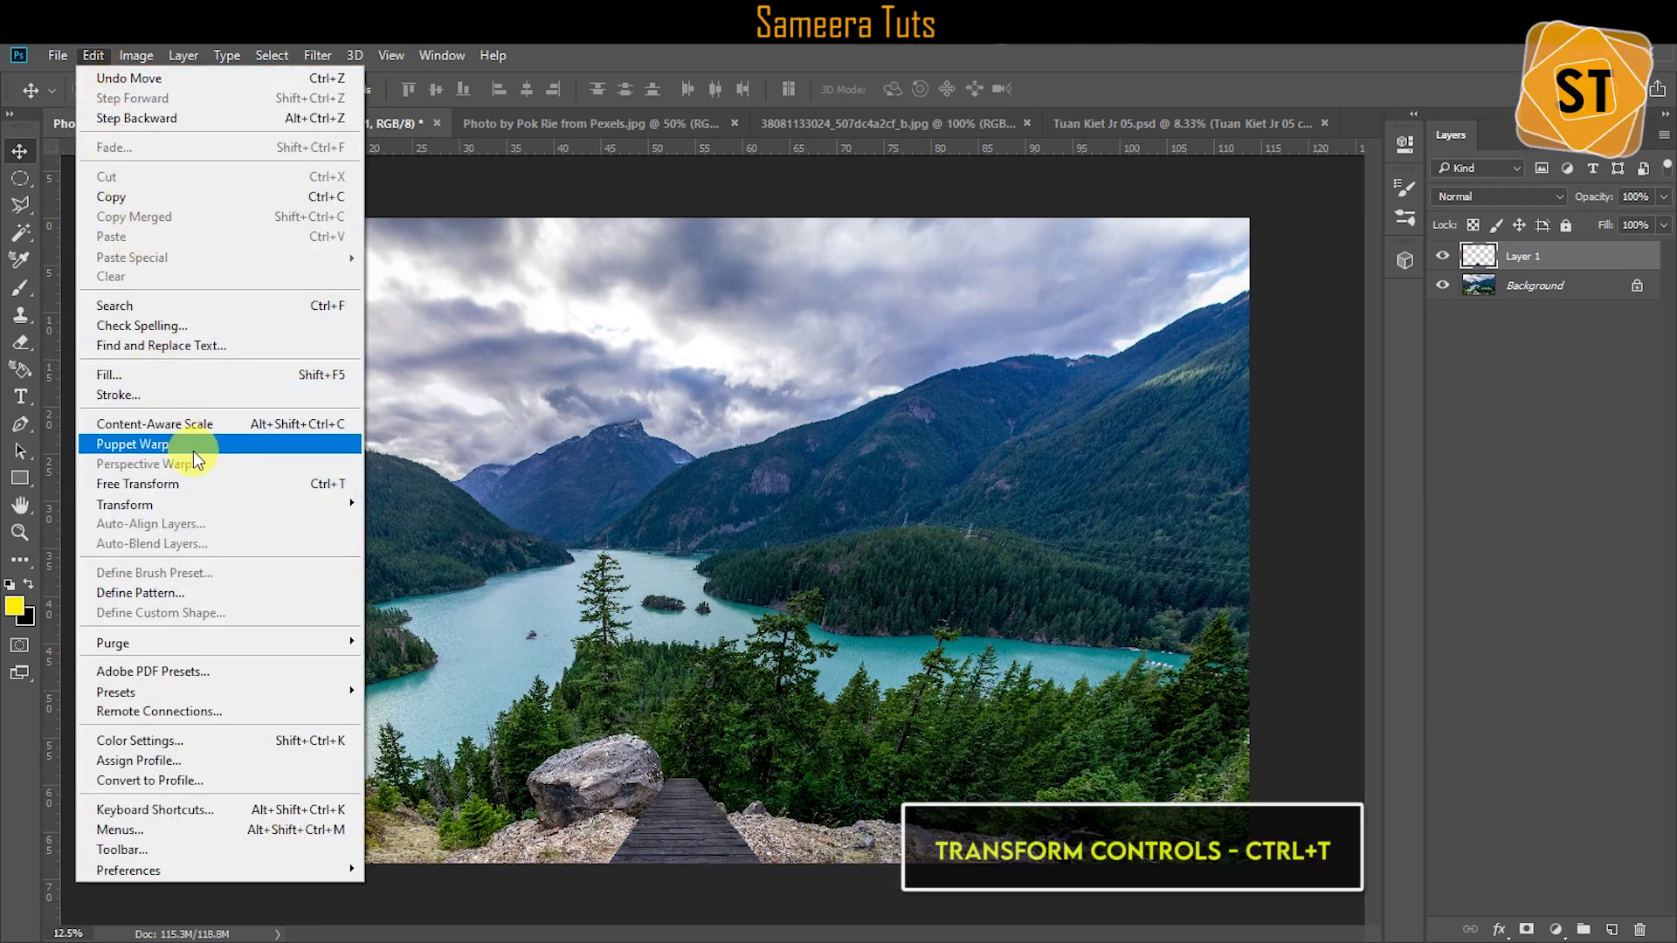
{"action": "left_click", "coordinate": [201, 484]}
{"action": "left_click_drag", "start_coordinate": [765, 777], "coordinate": [906, 415]}
{"action": "left_click_drag", "start_coordinate": [738, 767], "coordinate": [764, 643]}
{"action": "left_click_drag", "start_coordinate": [1040, 501], "coordinate": [1080, 469]}
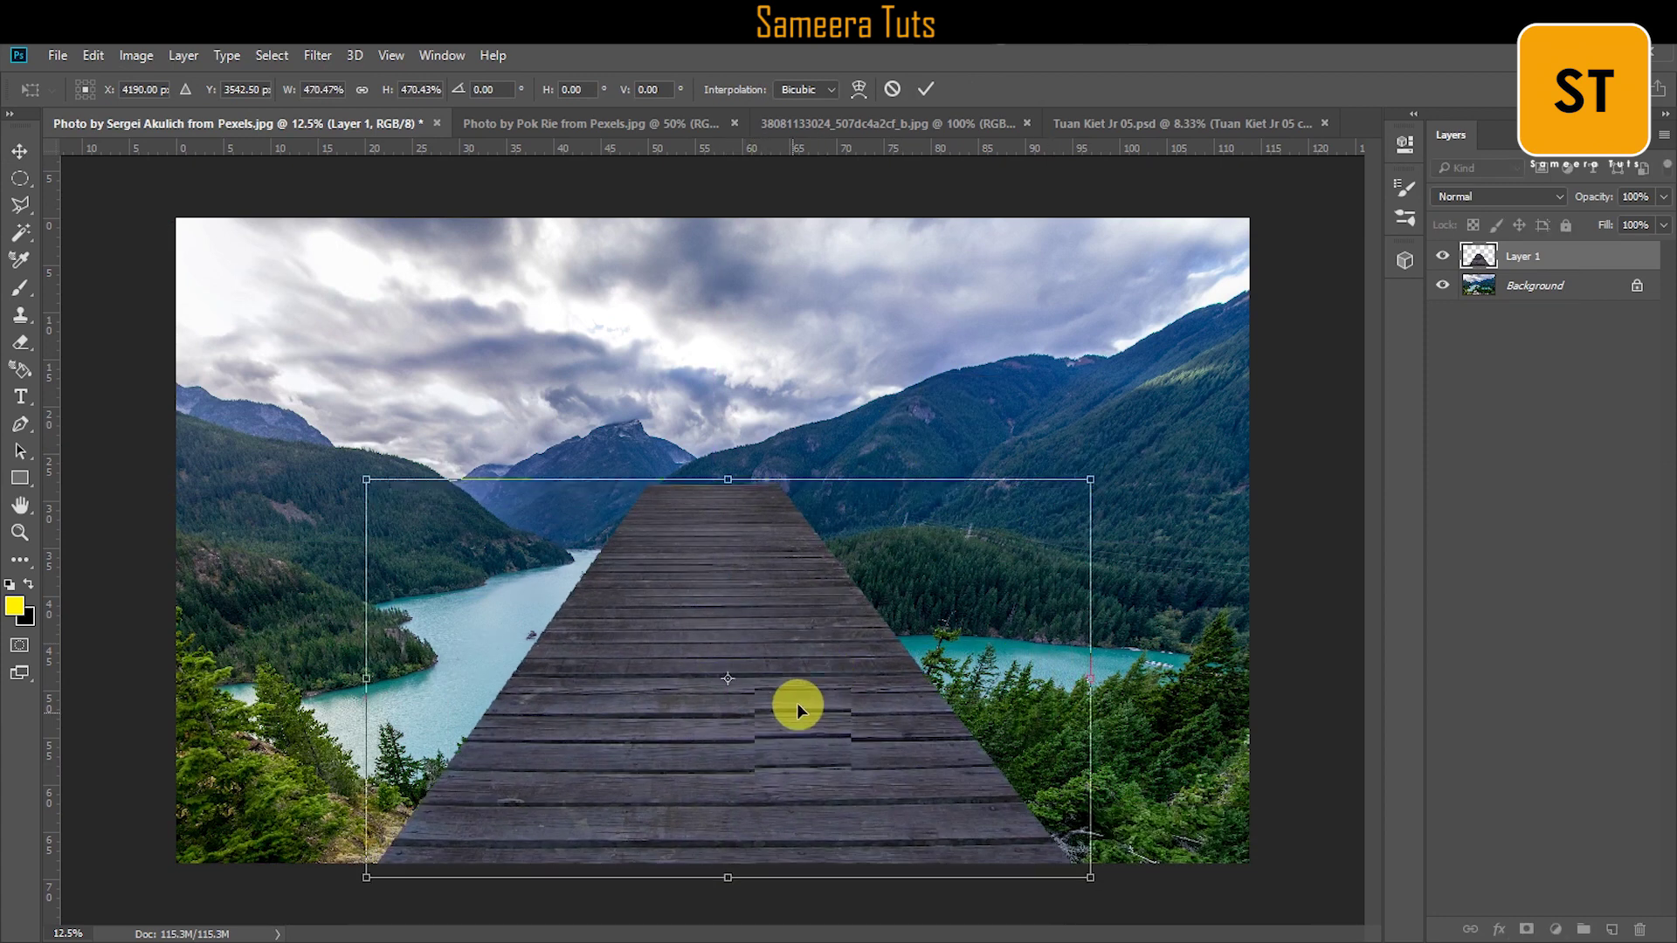
{"action": "left_click_drag", "start_coordinate": [796, 703], "coordinate": [803, 688]}
{"action": "left_click_drag", "start_coordinate": [736, 465], "coordinate": [735, 607]}
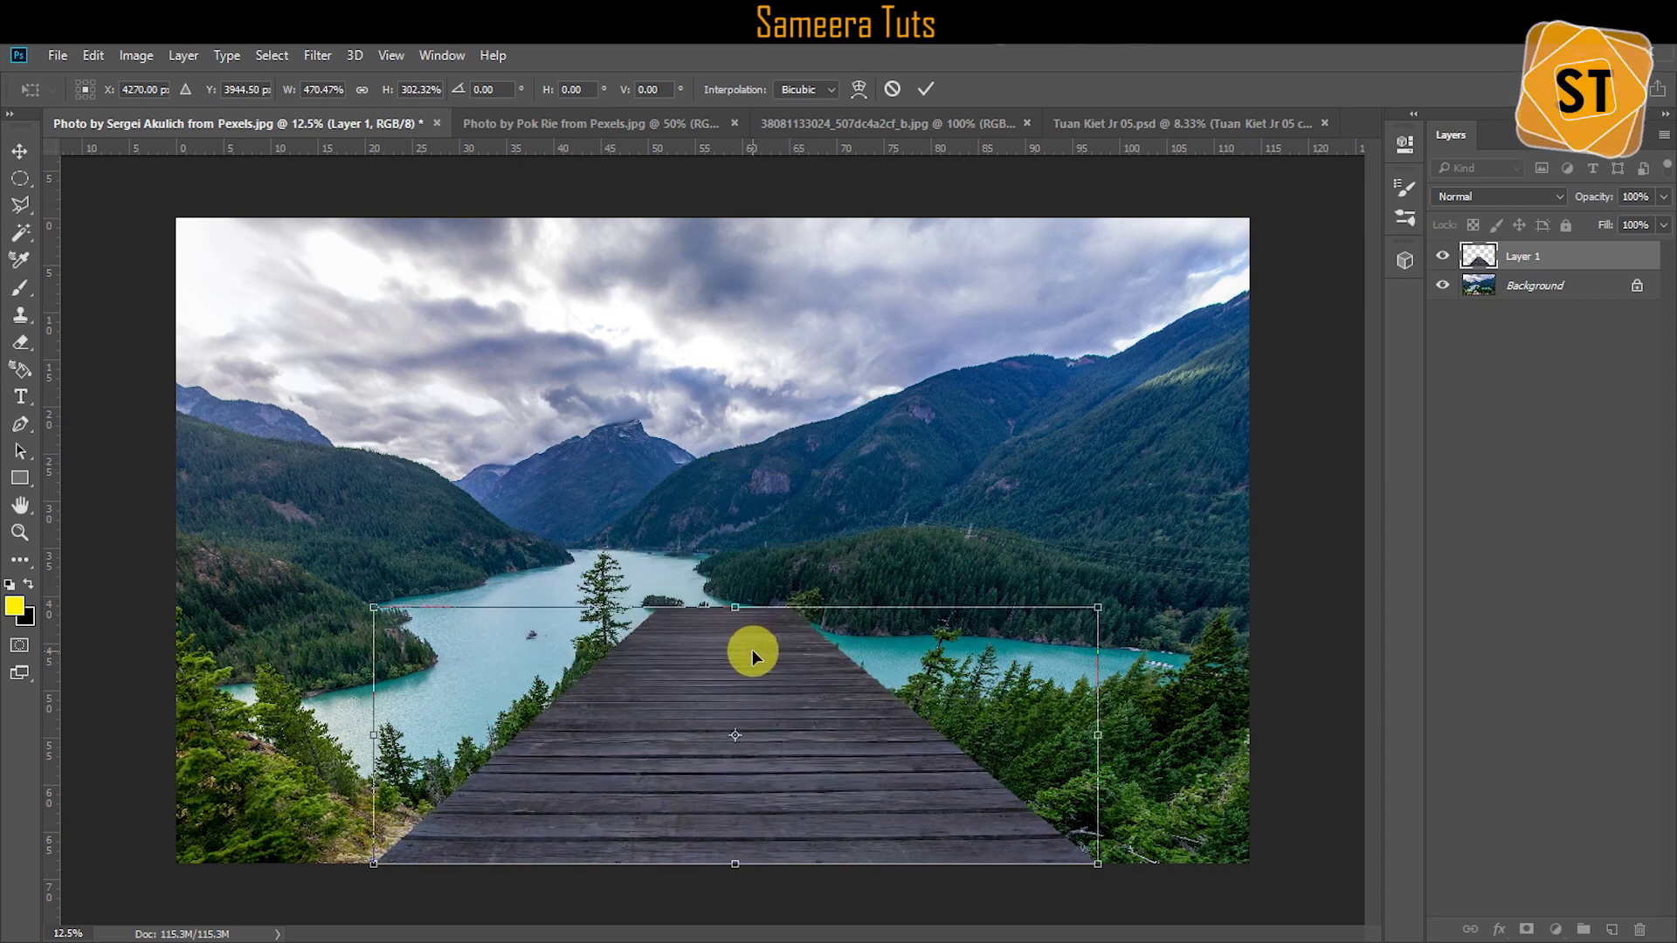
{"action": "left_click_drag", "start_coordinate": [1098, 734], "coordinate": [1081, 741]}
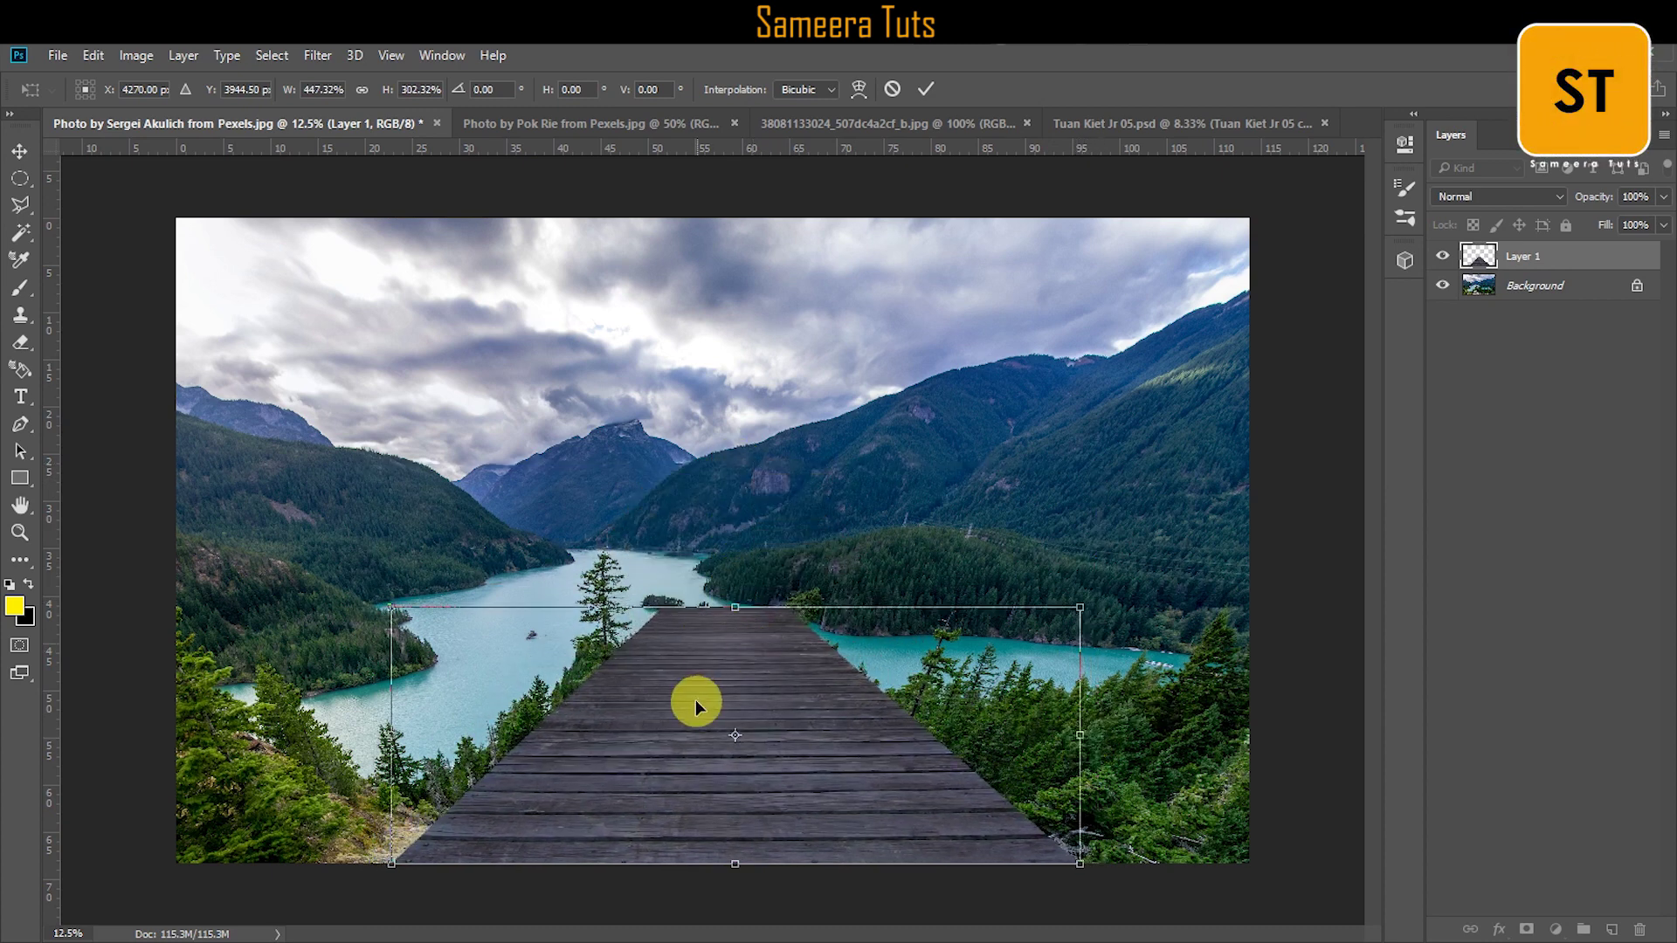
{"action": "left_click", "coordinate": [926, 87]}
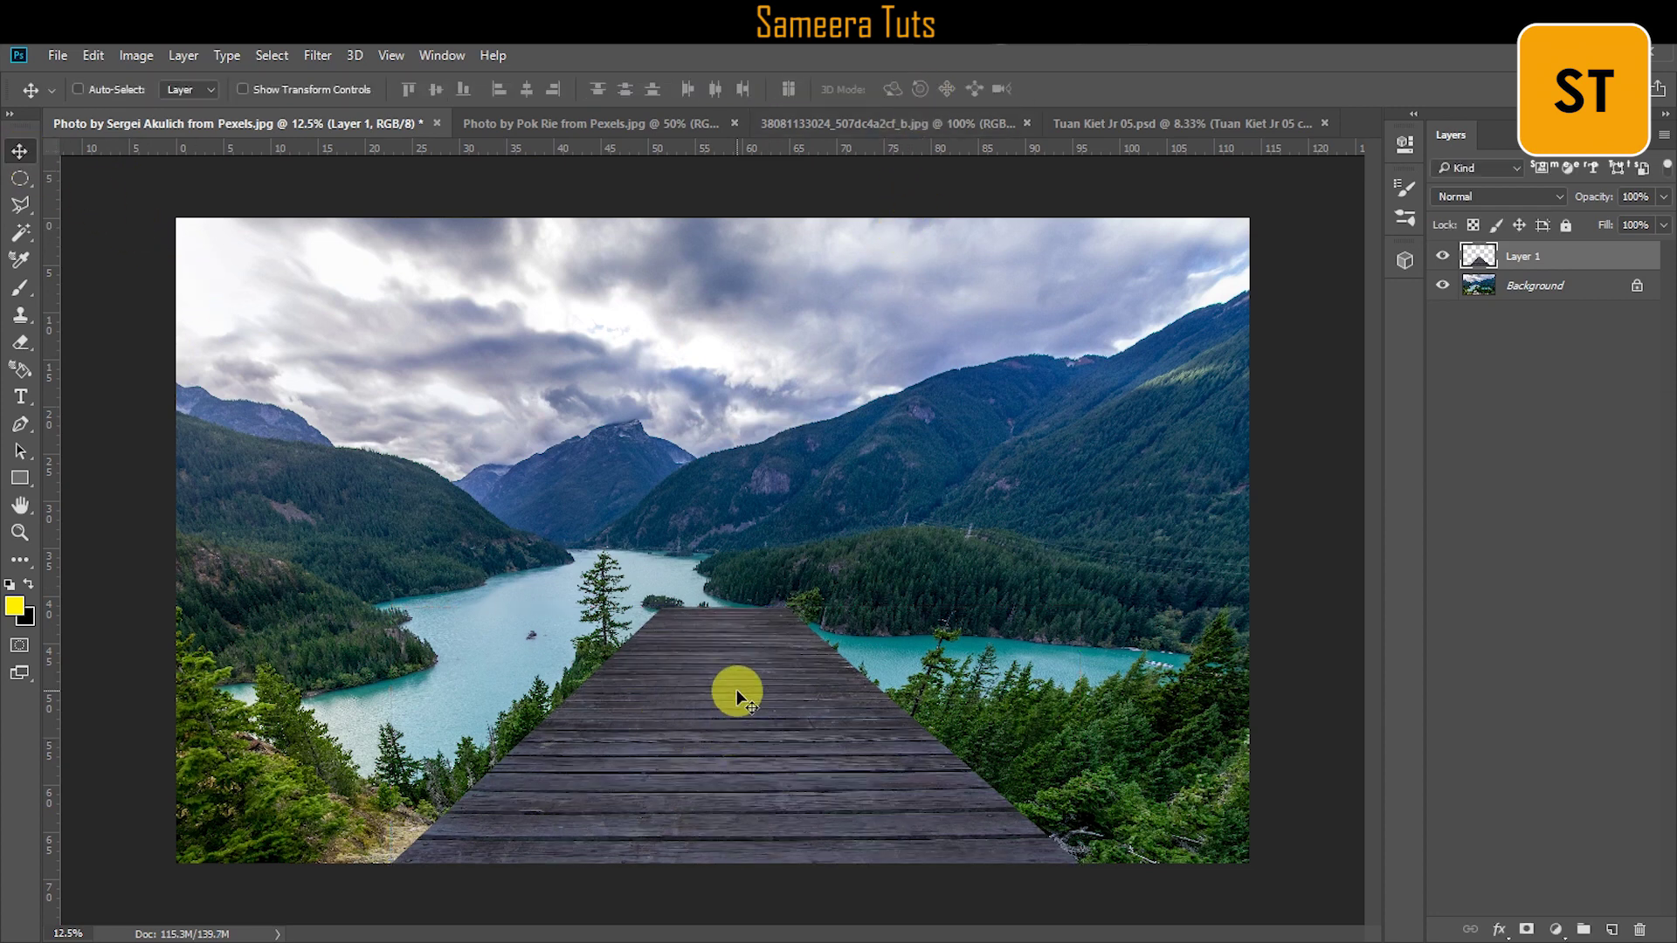
Step: Apply Color Balance to the pier layer's midtones with levels +35, 0 and -12
{"action": "left_click", "coordinate": [138, 56]}
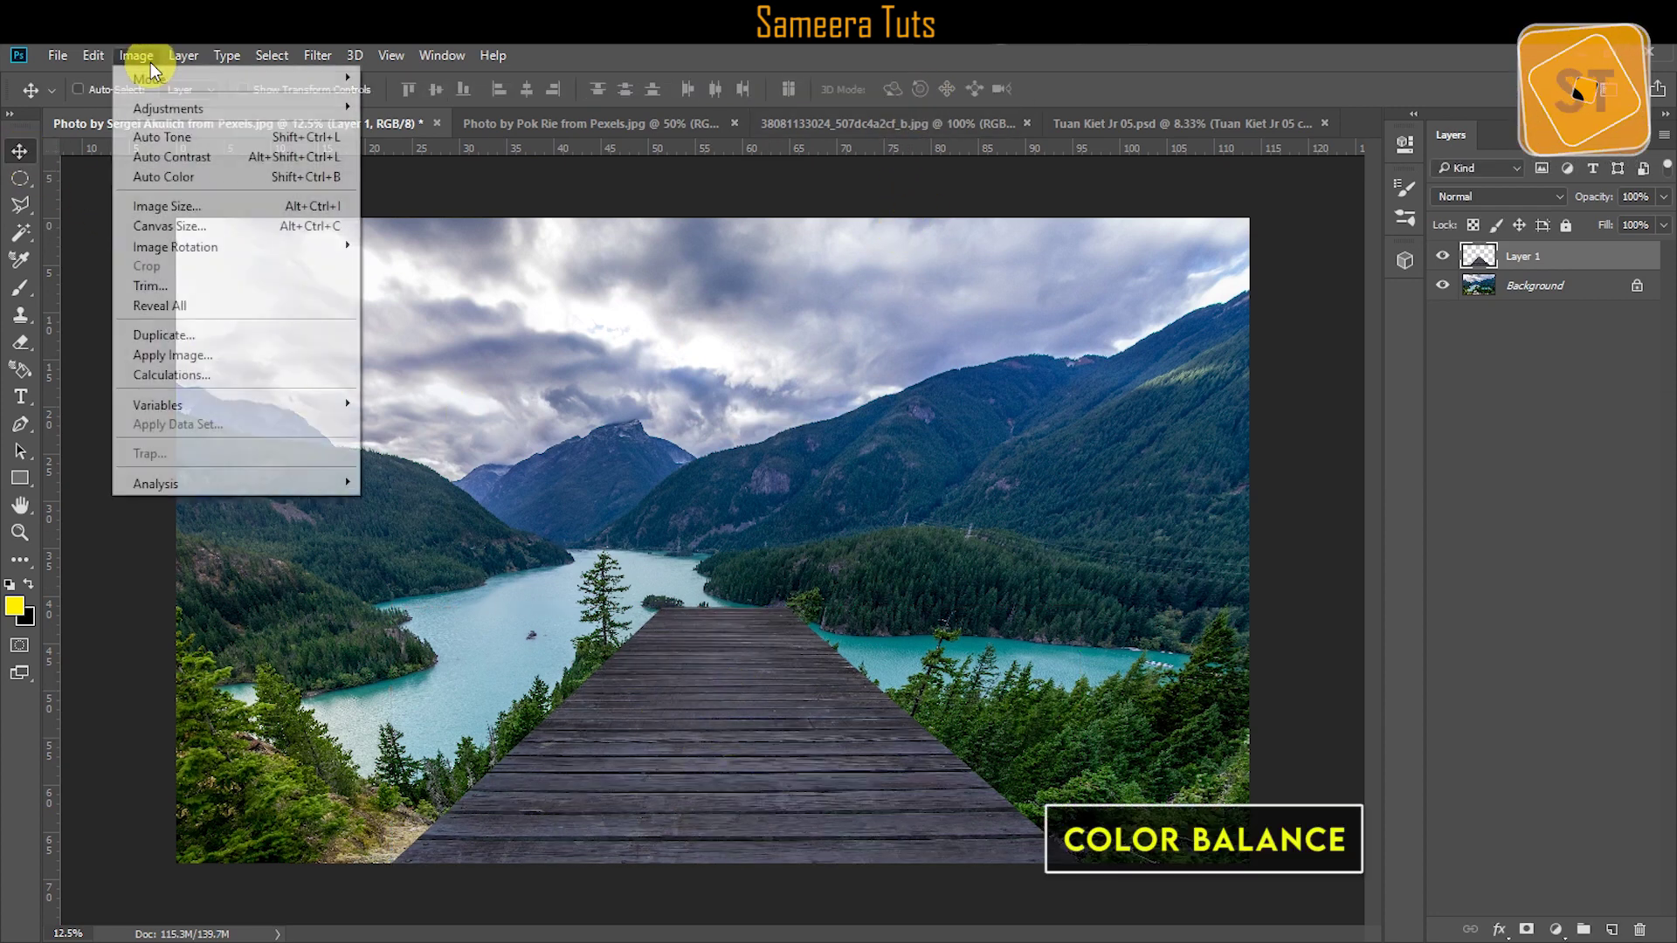
{"action": "mouse_move", "coordinate": [173, 106]}
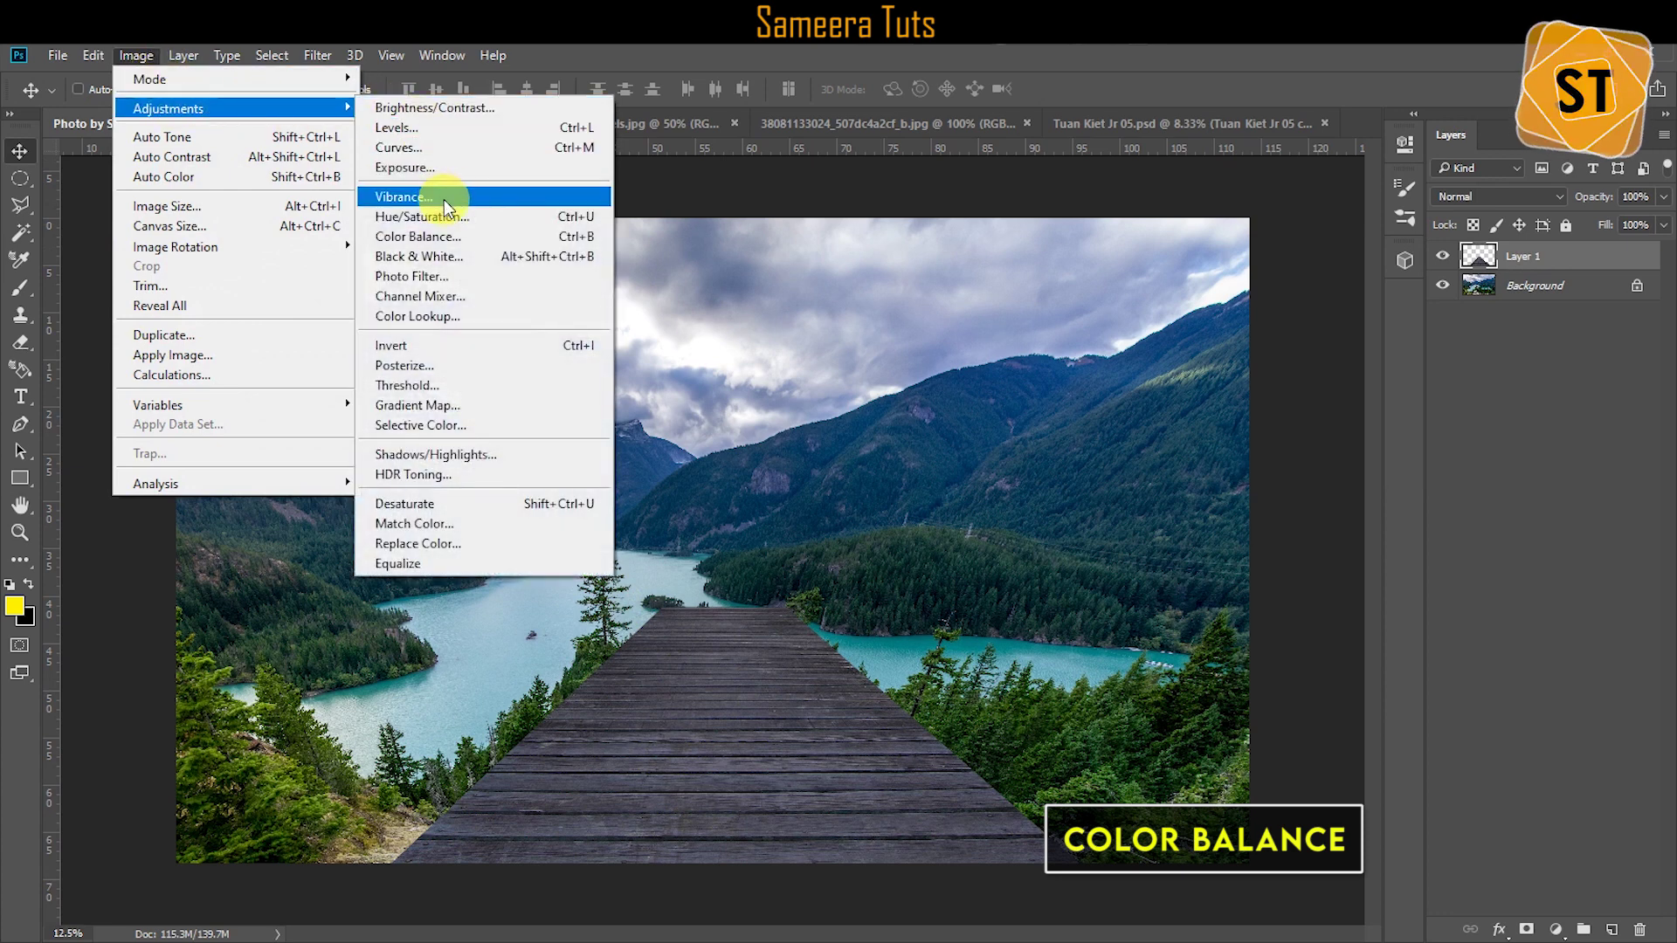
{"action": "left_click", "coordinate": [442, 236]}
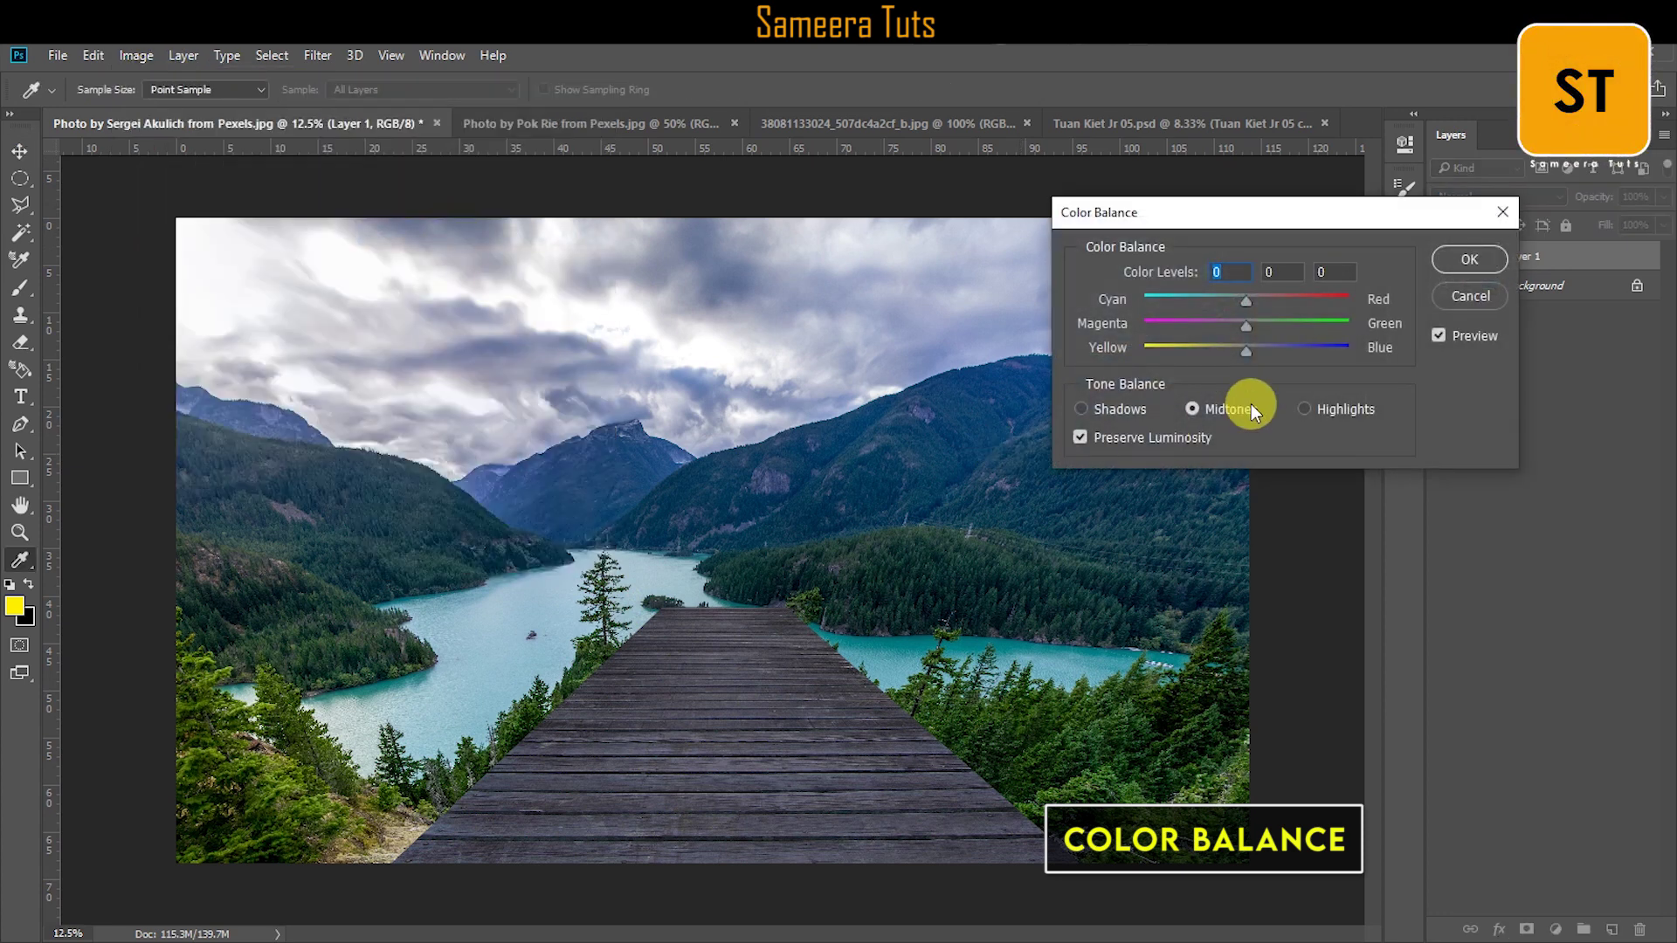
{"action": "left_click_drag", "start_coordinate": [1254, 358], "coordinate": [1228, 354]}
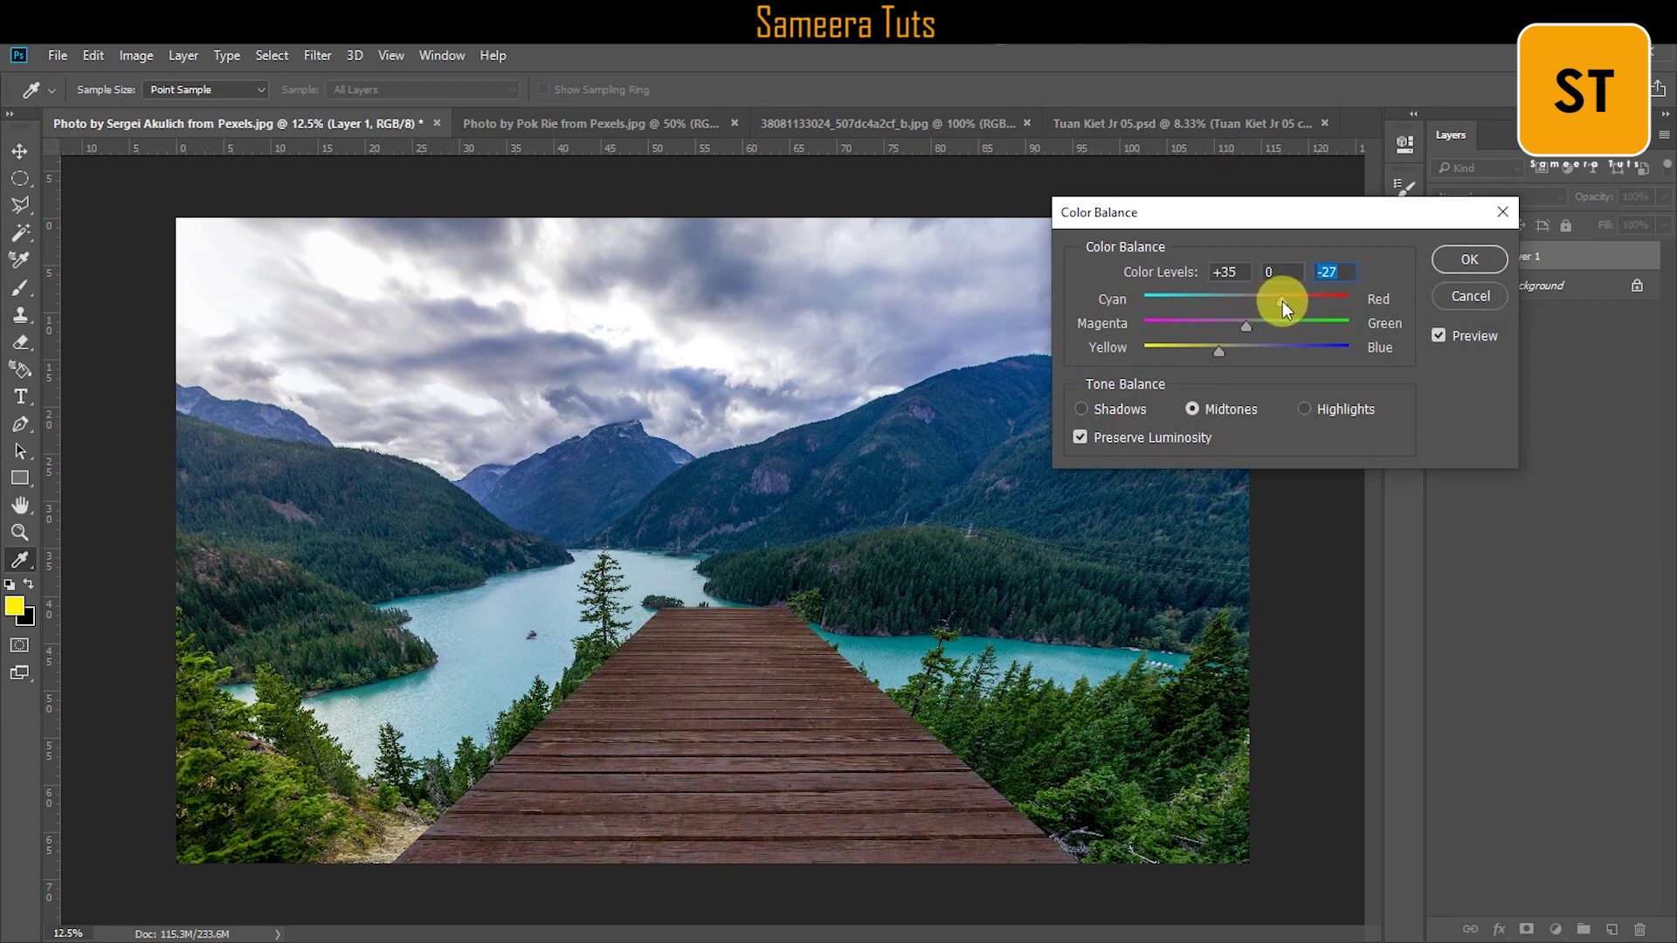
{"action": "mouse_move", "coordinate": [1226, 350]}
{"action": "left_mouse_down"}
{"action": "mouse_move", "coordinate": [1272, 355]}
{"action": "mouse_move", "coordinate": [1235, 354]}
{"action": "left_mouse_up"}
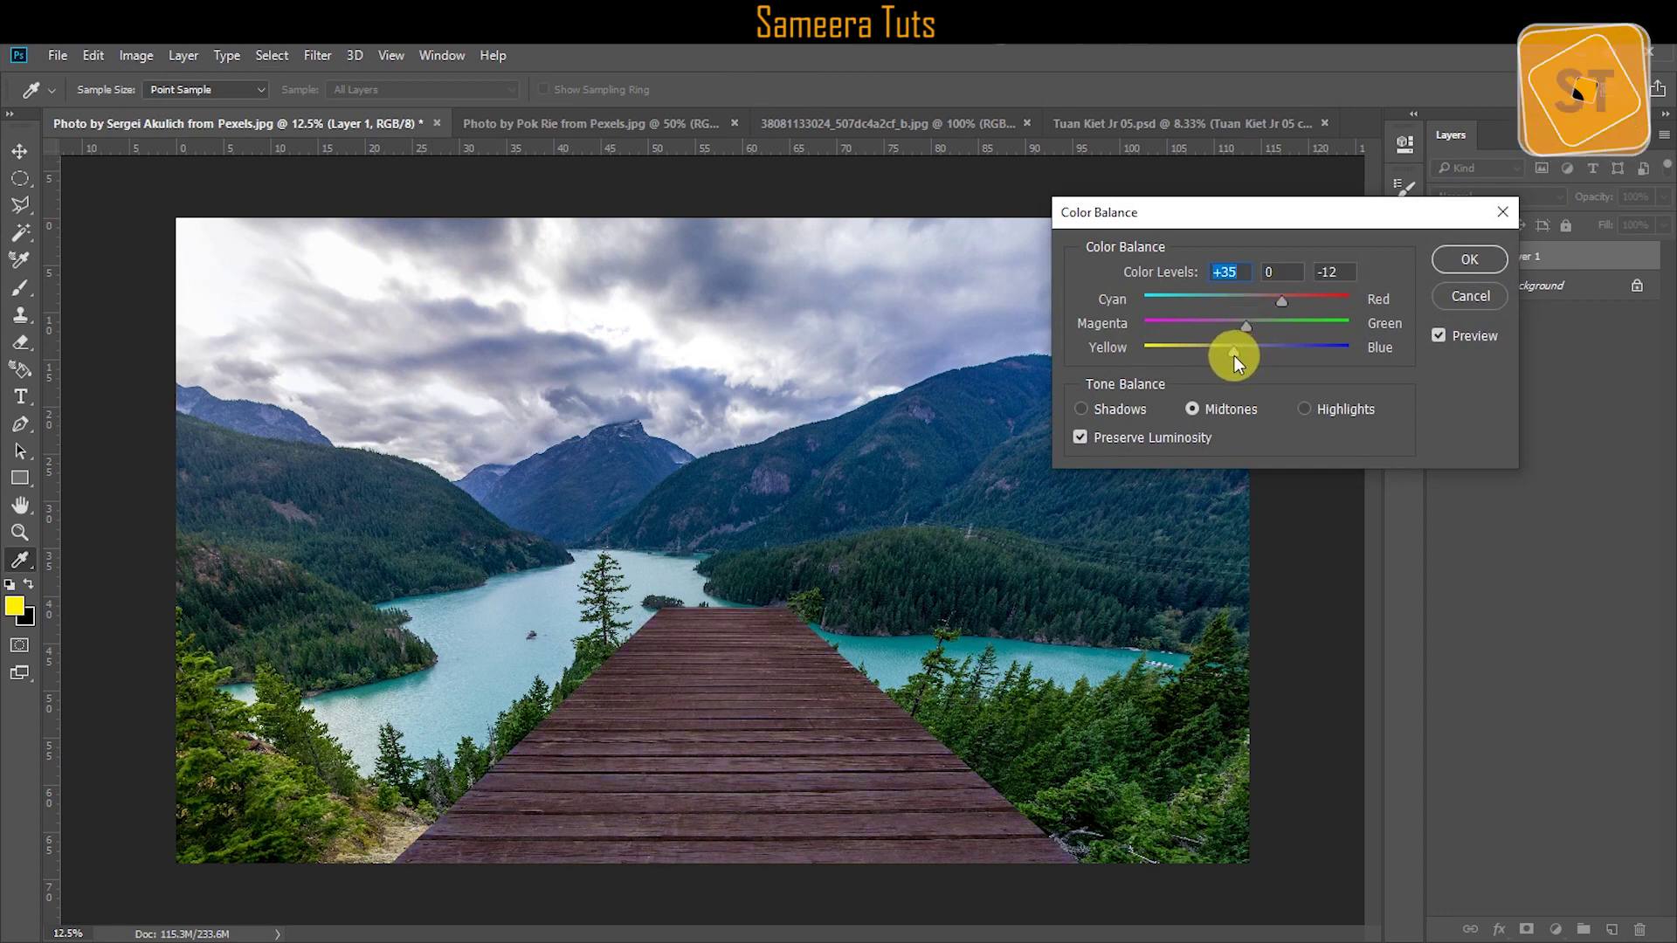
{"action": "key", "text": "Return"}
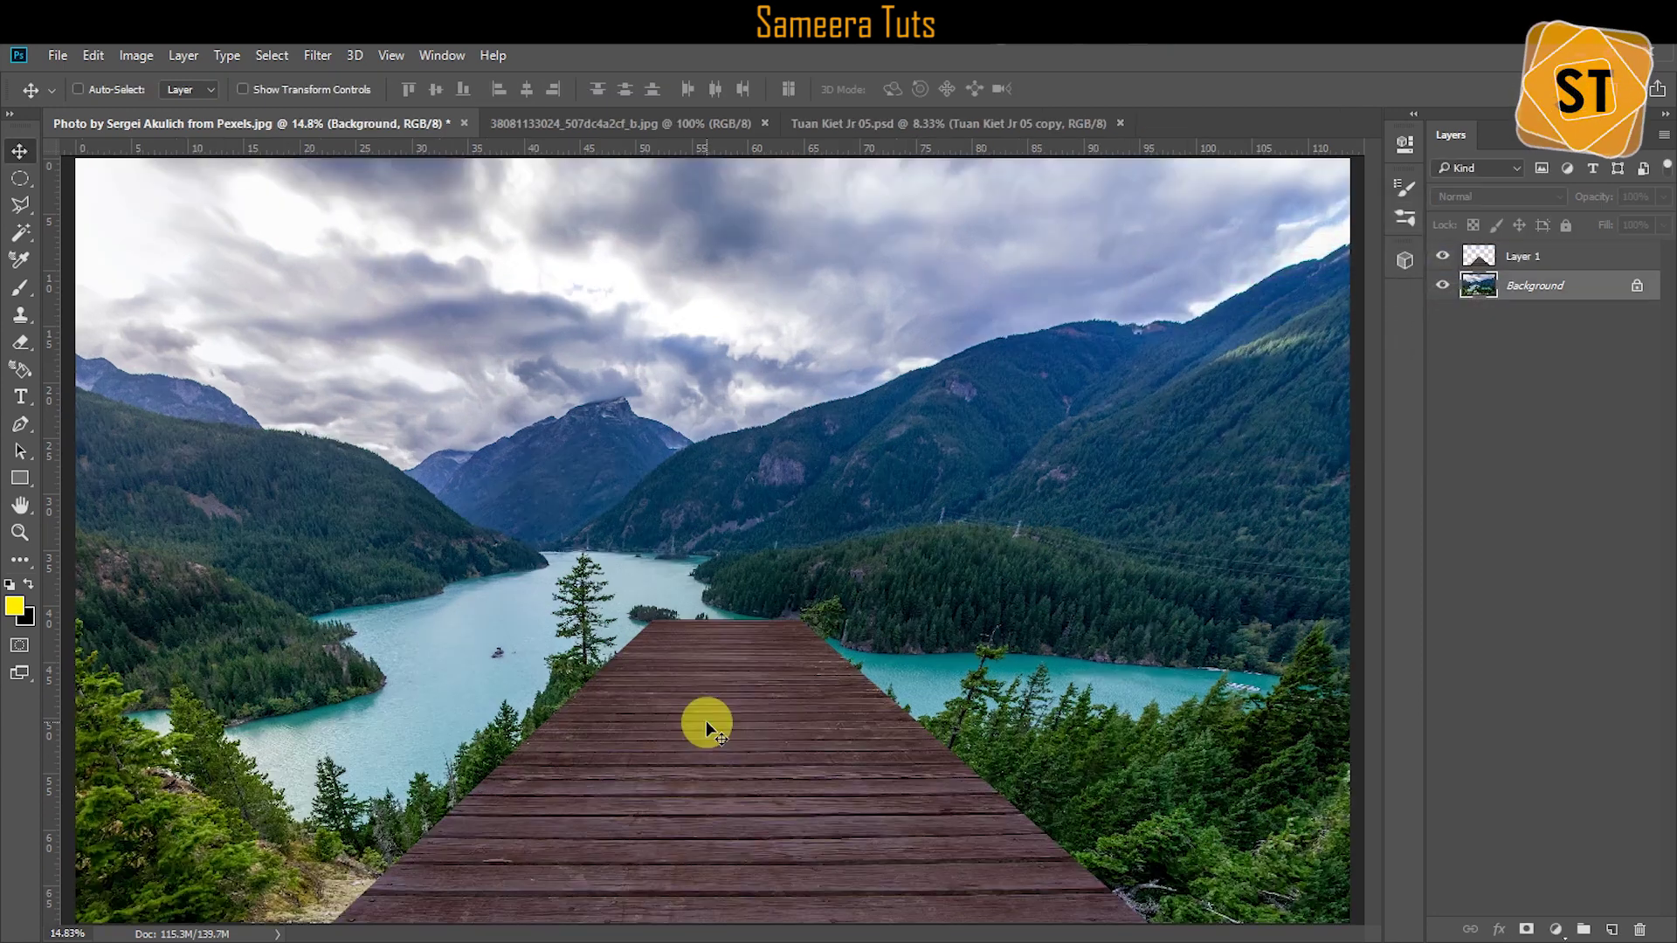
{"action": "left_click", "coordinate": [541, 123]}
{"action": "left_click_drag", "start_coordinate": [720, 253], "coordinate": [175, 231]}
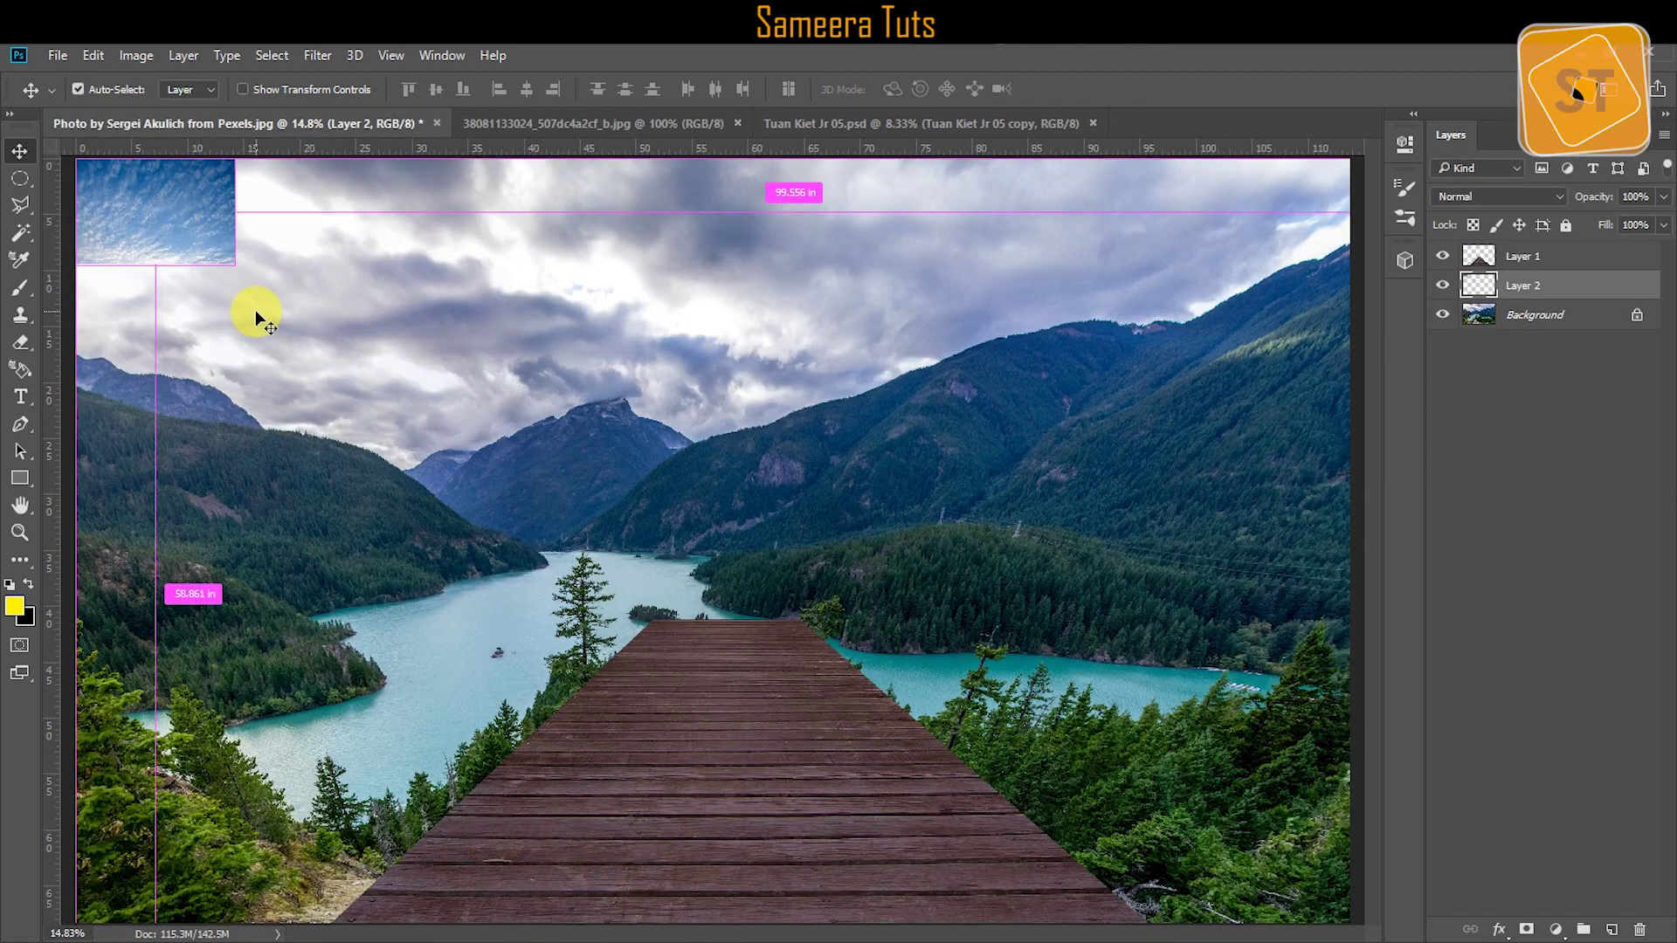
{"action": "left_click", "coordinate": [93, 55]}
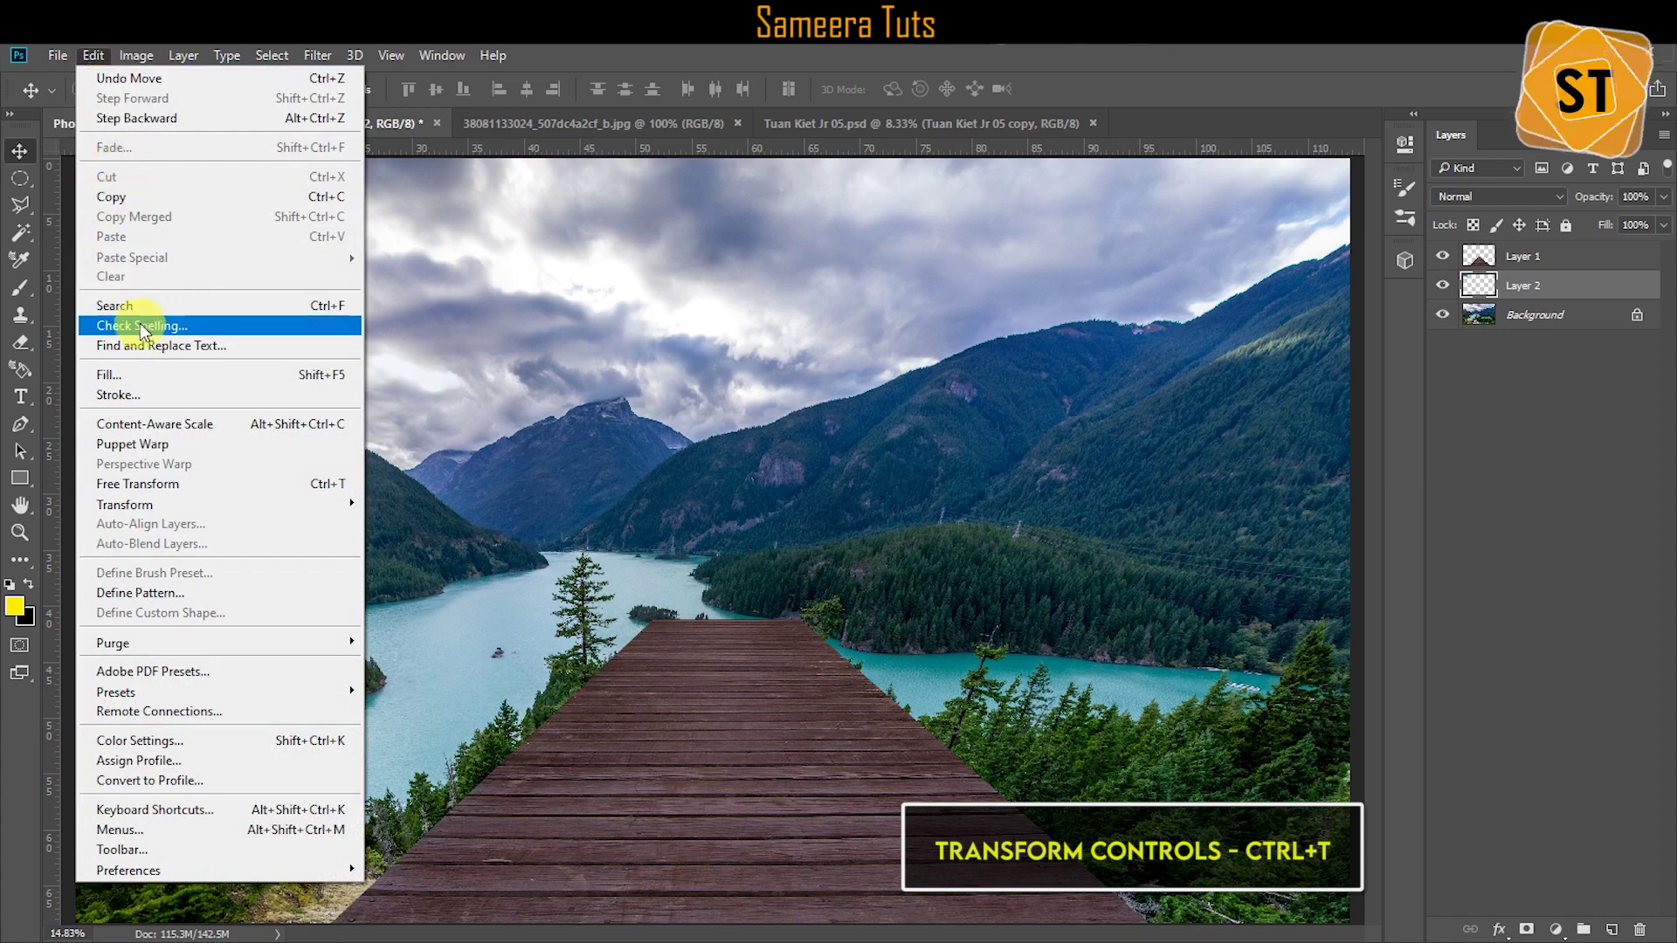
{"action": "left_click", "coordinate": [139, 483]}
{"action": "left_click_drag", "start_coordinate": [235, 264], "coordinate": [1360, 543]}
{"action": "left_click", "coordinate": [927, 86]}
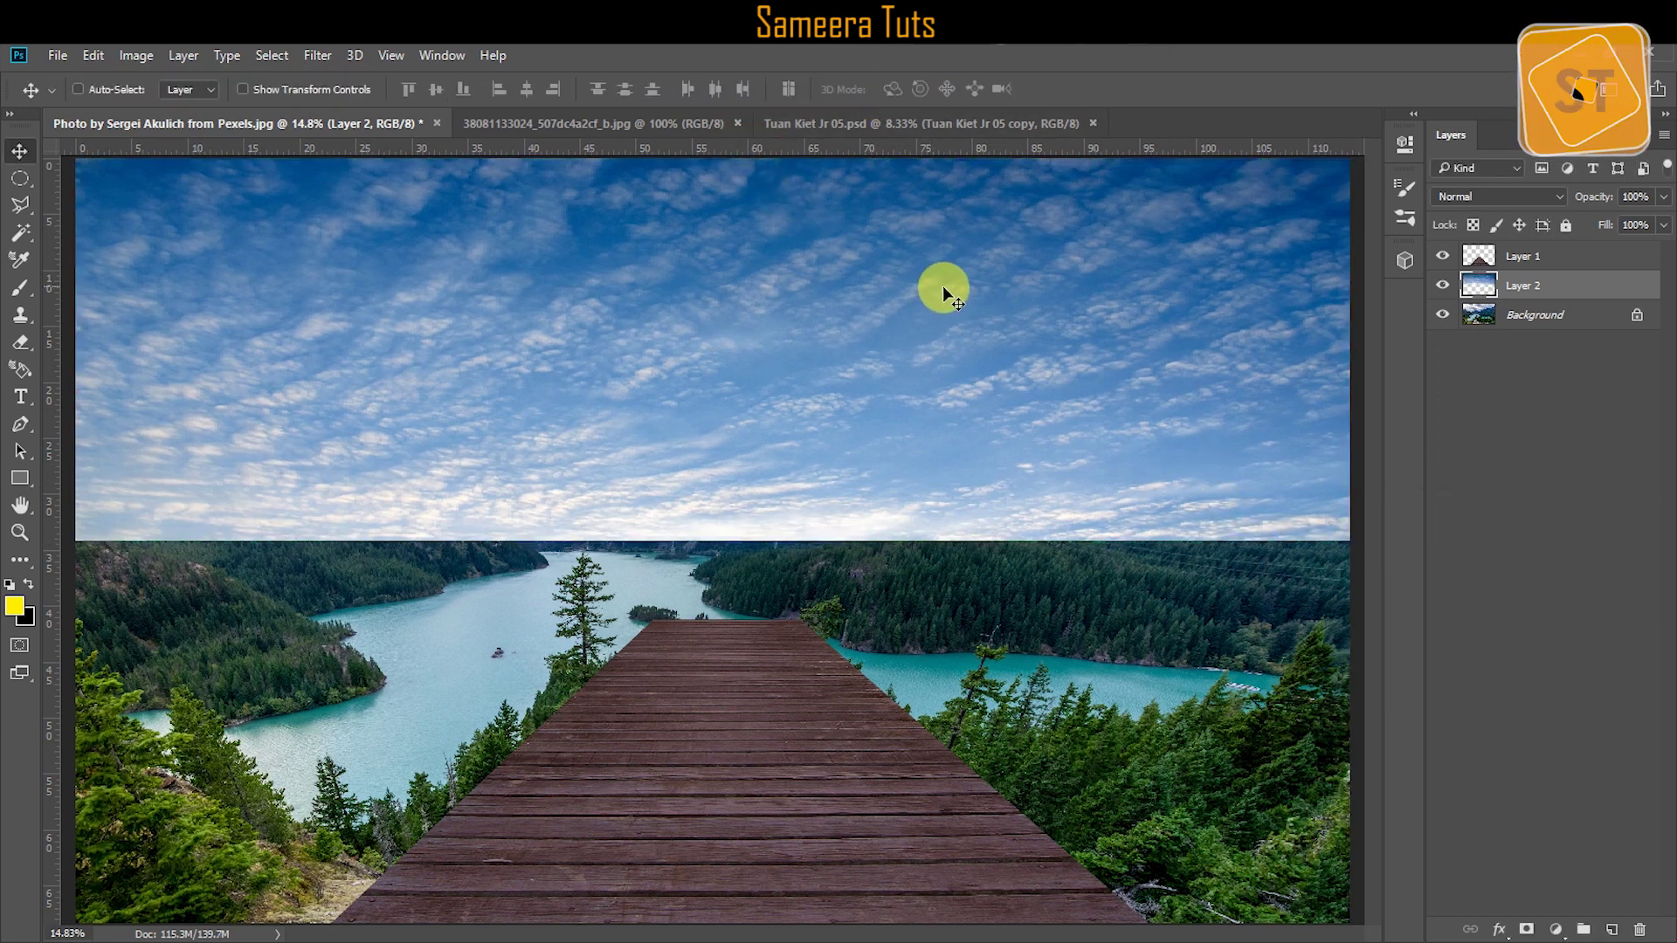
Step: Lower the sky layer's opacity to 45% and erase the part of it covering the mountains and hills
{"action": "left_click", "coordinate": [1663, 197]}
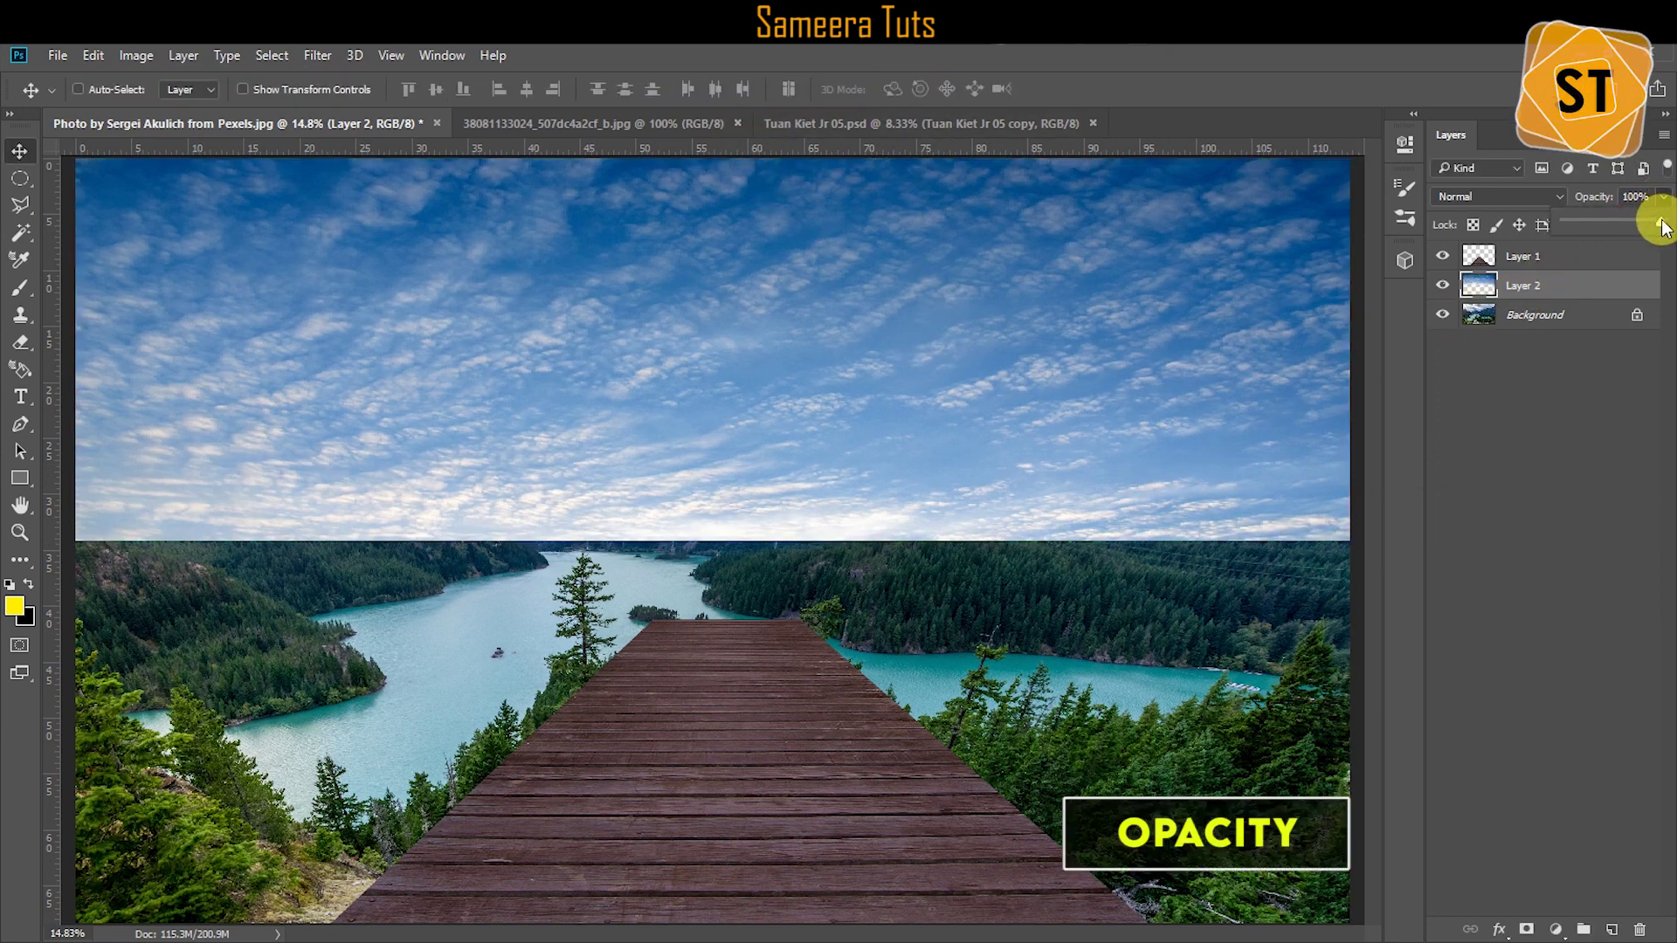
{"action": "left_click_drag", "start_coordinate": [1627, 220], "coordinate": [1608, 220]}
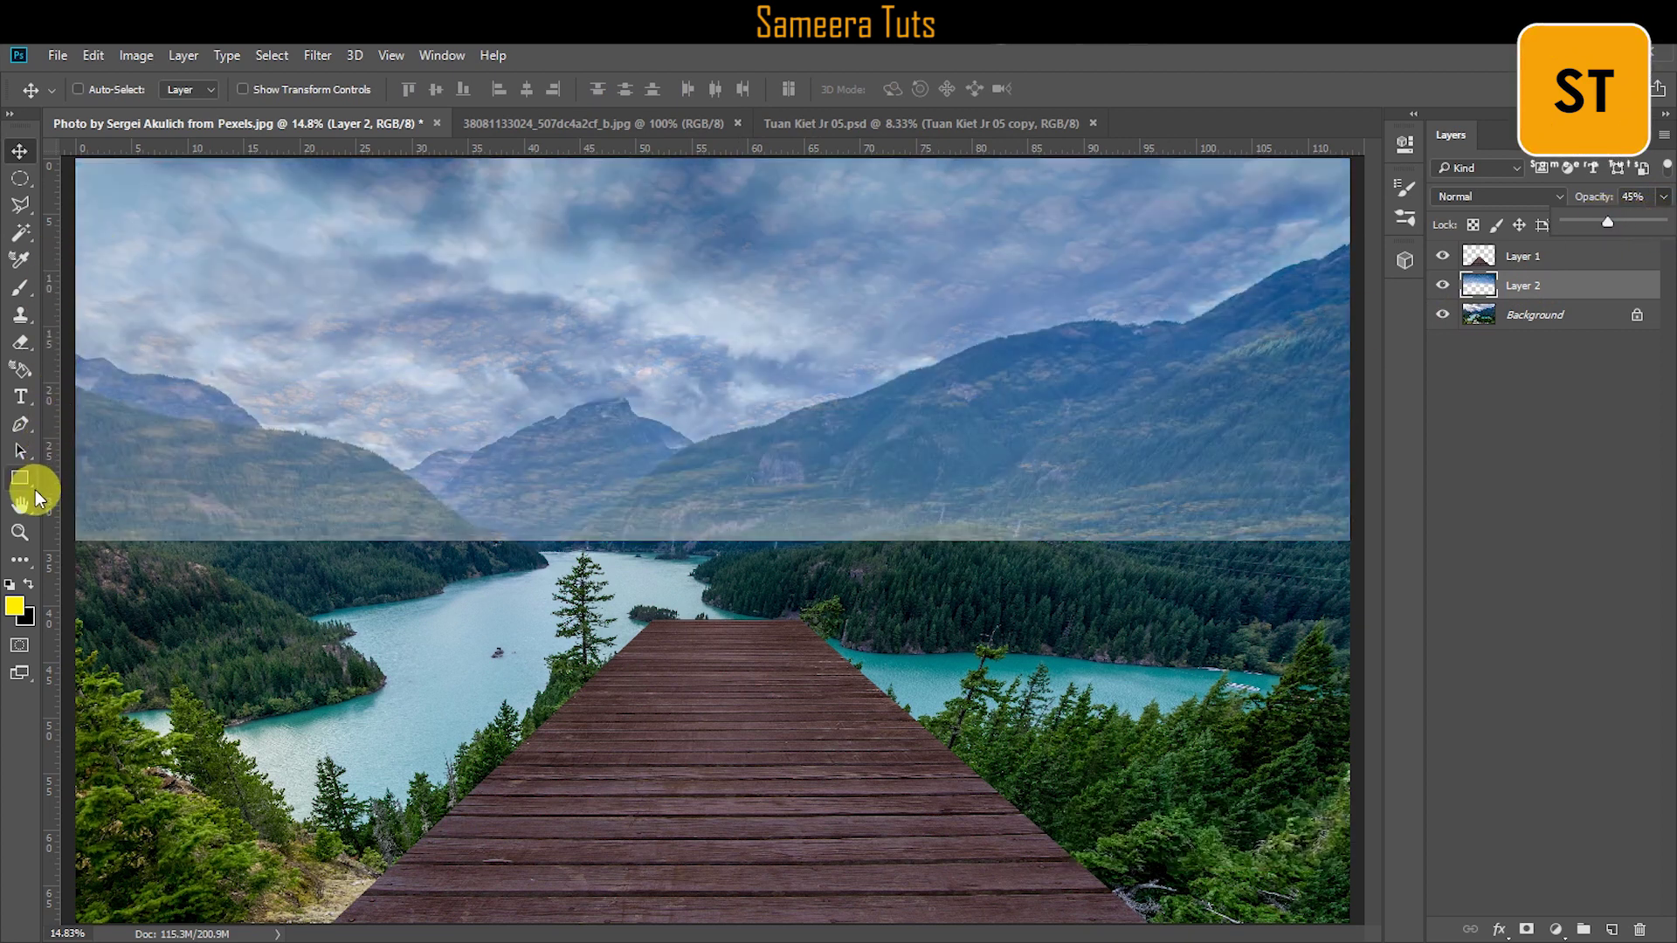
{"action": "left_click", "coordinate": [22, 343]}
{"action": "mouse_move", "coordinate": [429, 573]}
{"action": "left_mouse_down"}
{"action": "mouse_move", "coordinate": [129, 555]}
{"action": "mouse_move", "coordinate": [331, 582]}
{"action": "mouse_move", "coordinate": [101, 520]}
{"action": "mouse_move", "coordinate": [103, 502]}
{"action": "mouse_move", "coordinate": [133, 481]}
{"action": "mouse_move", "coordinate": [116, 474]}
{"action": "mouse_move", "coordinate": [292, 514]}
{"action": "mouse_move", "coordinate": [368, 598]}
{"action": "mouse_move", "coordinate": [537, 560]}
{"action": "mouse_move", "coordinate": [1344, 539]}
{"action": "mouse_move", "coordinate": [953, 537]}
{"action": "mouse_move", "coordinate": [1342, 418]}
{"action": "mouse_move", "coordinate": [1323, 436]}
{"action": "mouse_move", "coordinate": [1002, 464]}
{"action": "mouse_move", "coordinate": [758, 566]}
{"action": "mouse_move", "coordinate": [613, 560]}
{"action": "mouse_move", "coordinate": [540, 528]}
{"action": "mouse_move", "coordinate": [329, 568]}
{"action": "left_mouse_up"}
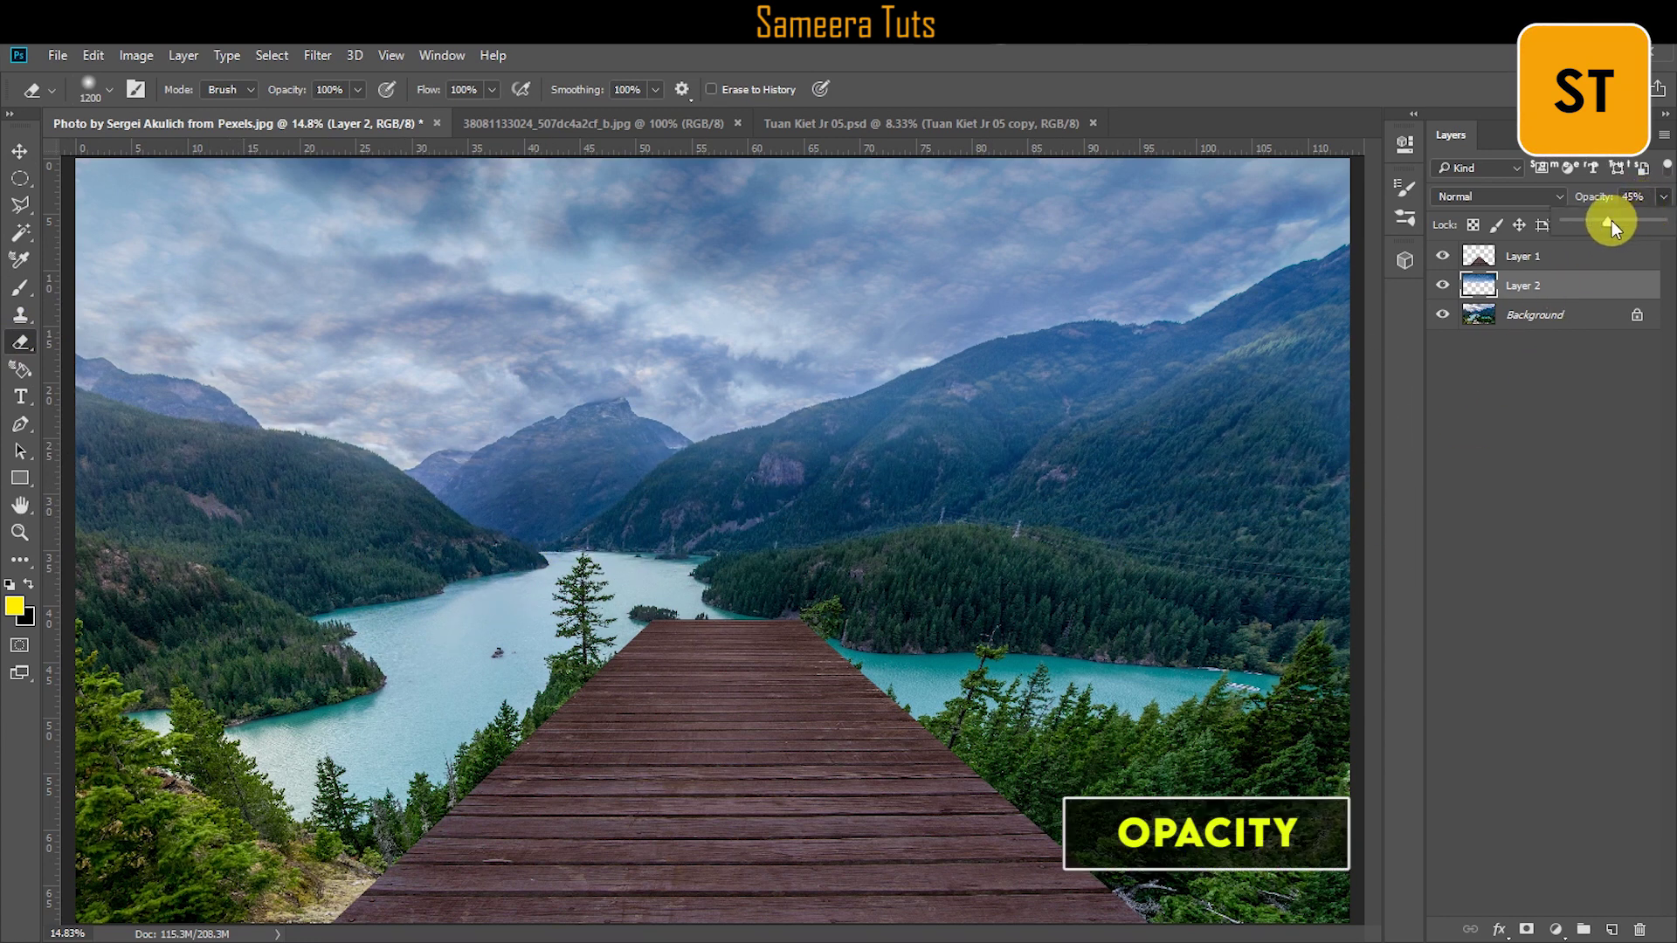
Step: Raise the sky layer's opacity to 84% and erase the remaining sky over the mountain slopes and peaks
{"action": "left_click_drag", "start_coordinate": [1643, 227], "coordinate": [1646, 226]}
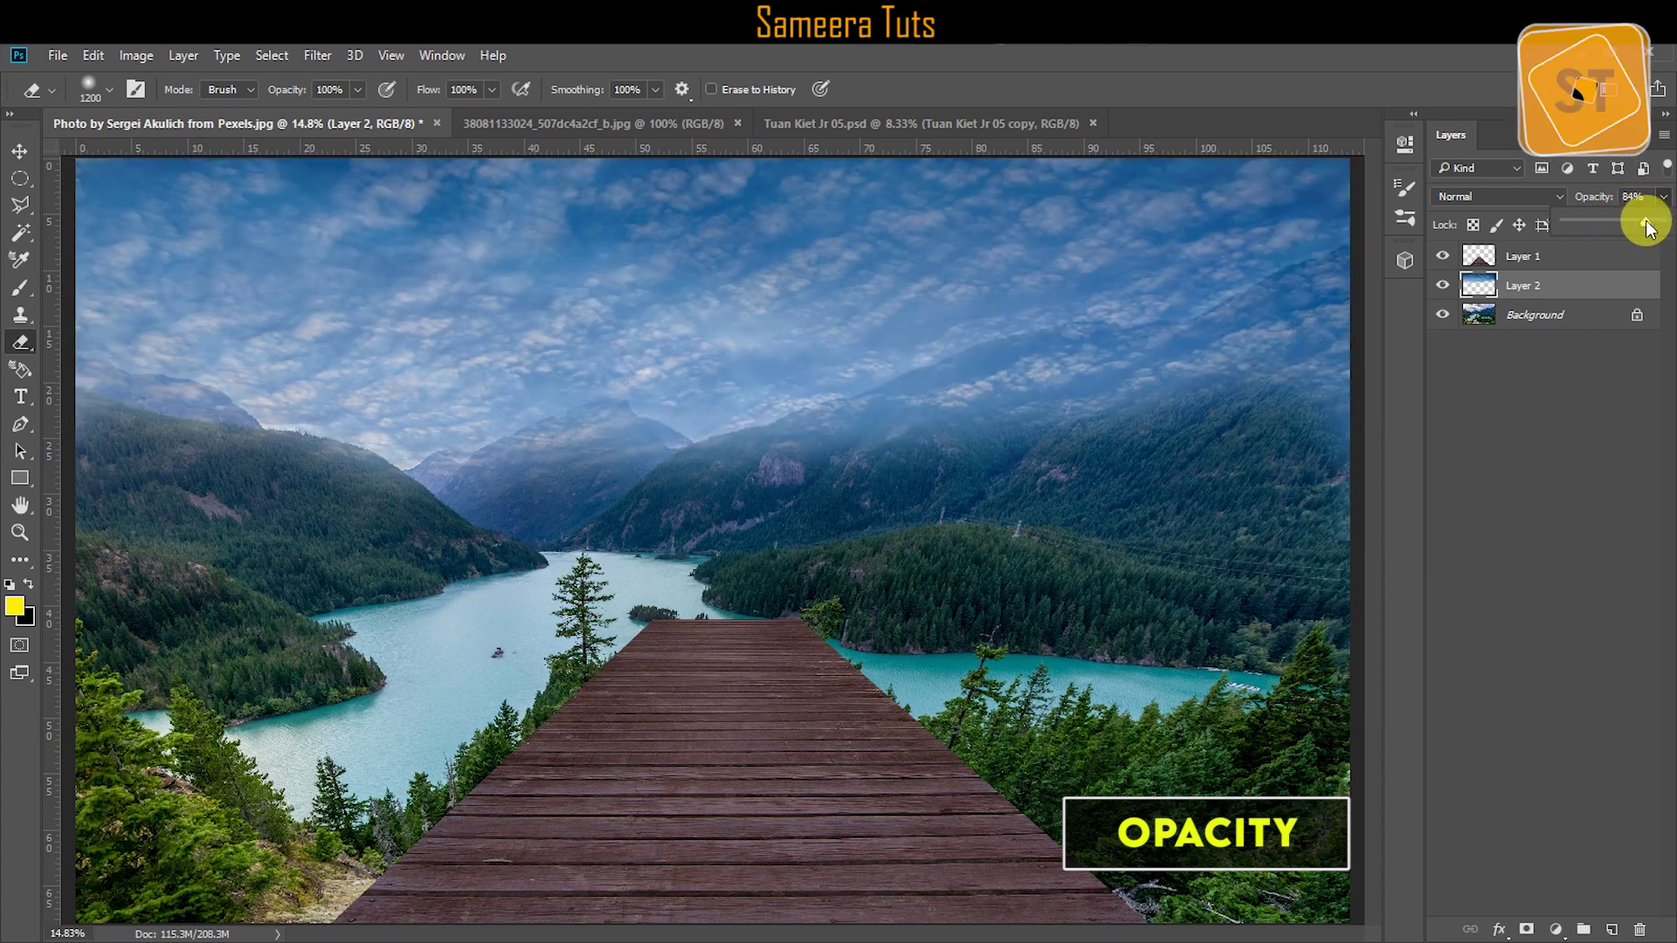
{"action": "left_click_drag", "start_coordinate": [1345, 432], "coordinate": [1359, 375]}
{"action": "mouse_move", "coordinate": [1235, 434]}
{"action": "left_mouse_down"}
{"action": "mouse_move", "coordinate": [650, 545]}
{"action": "mouse_move", "coordinate": [575, 533]}
{"action": "mouse_move", "coordinate": [553, 558]}
{"action": "mouse_move", "coordinate": [554, 608]}
{"action": "mouse_move", "coordinate": [620, 501]}
{"action": "mouse_move", "coordinate": [432, 553]}
{"action": "mouse_move", "coordinate": [276, 525]}
{"action": "mouse_move", "coordinate": [96, 431]}
{"action": "mouse_move", "coordinate": [210, 497]}
{"action": "mouse_move", "coordinate": [461, 542]}
{"action": "mouse_move", "coordinate": [639, 502]}
{"action": "mouse_move", "coordinate": [760, 525]}
{"action": "mouse_move", "coordinate": [1093, 410]}
{"action": "mouse_move", "coordinate": [729, 533]}
{"action": "mouse_move", "coordinate": [1288, 396]}
{"action": "mouse_move", "coordinate": [1357, 346]}
{"action": "mouse_move", "coordinate": [1324, 381]}
{"action": "mouse_move", "coordinate": [1019, 488]}
{"action": "left_mouse_up"}
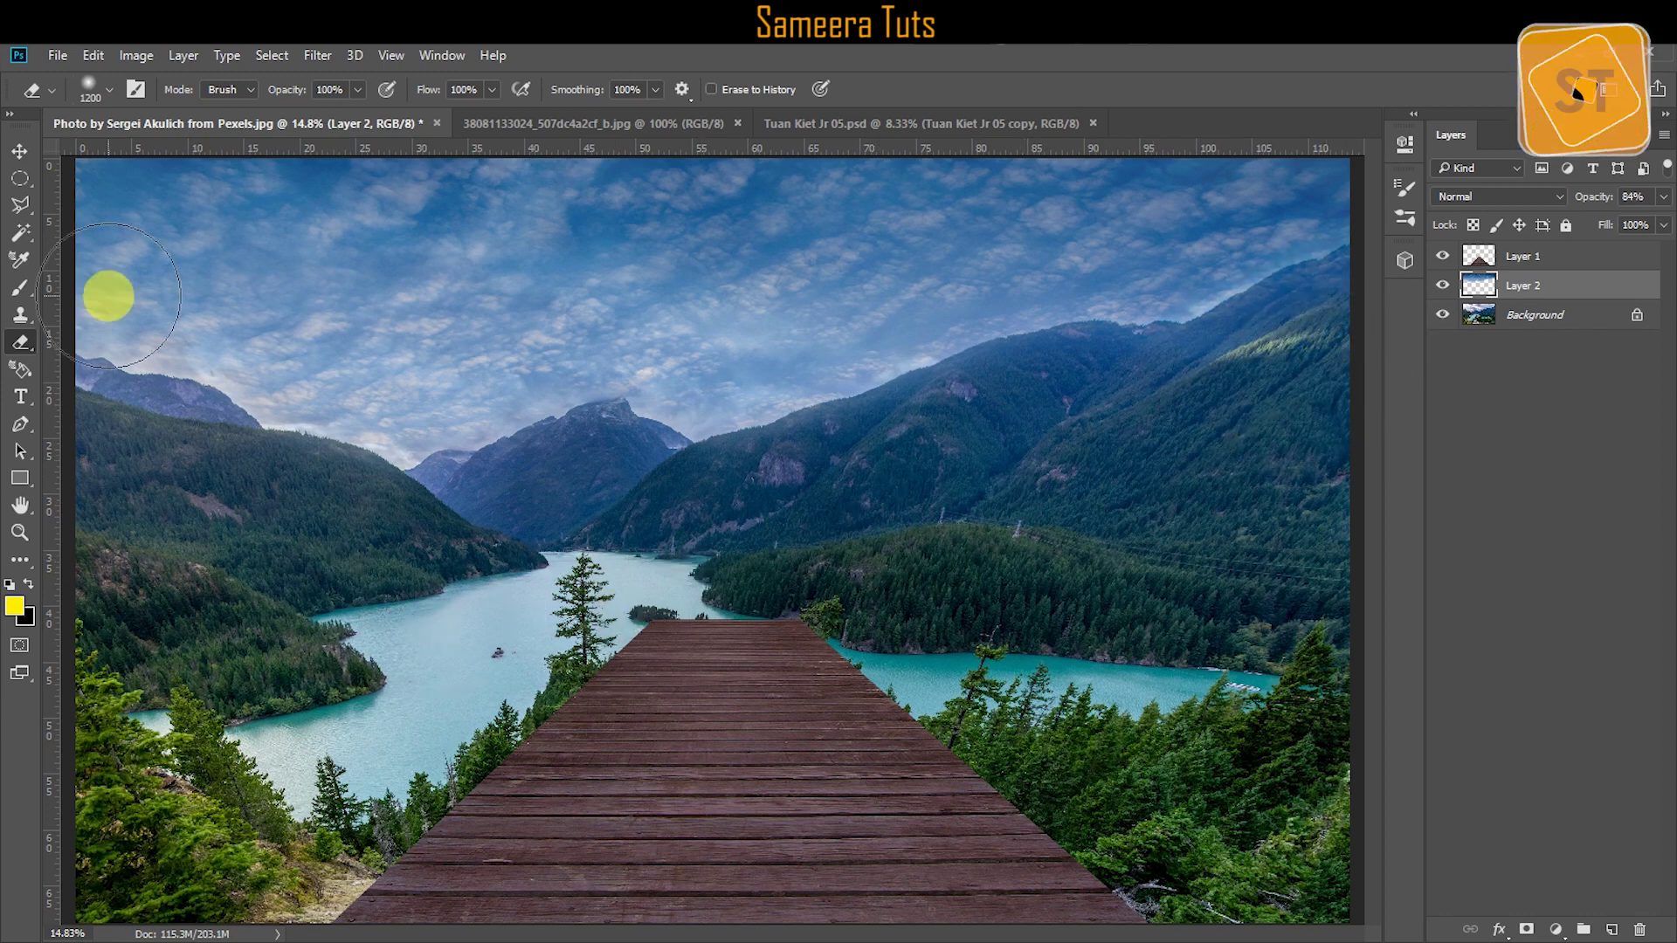
Step: Apply Brightness/Contrast to the sky layer with brightness 14 and contrast 48
{"action": "left_click", "coordinate": [19, 150]}
{"action": "left_click", "coordinate": [133, 56]}
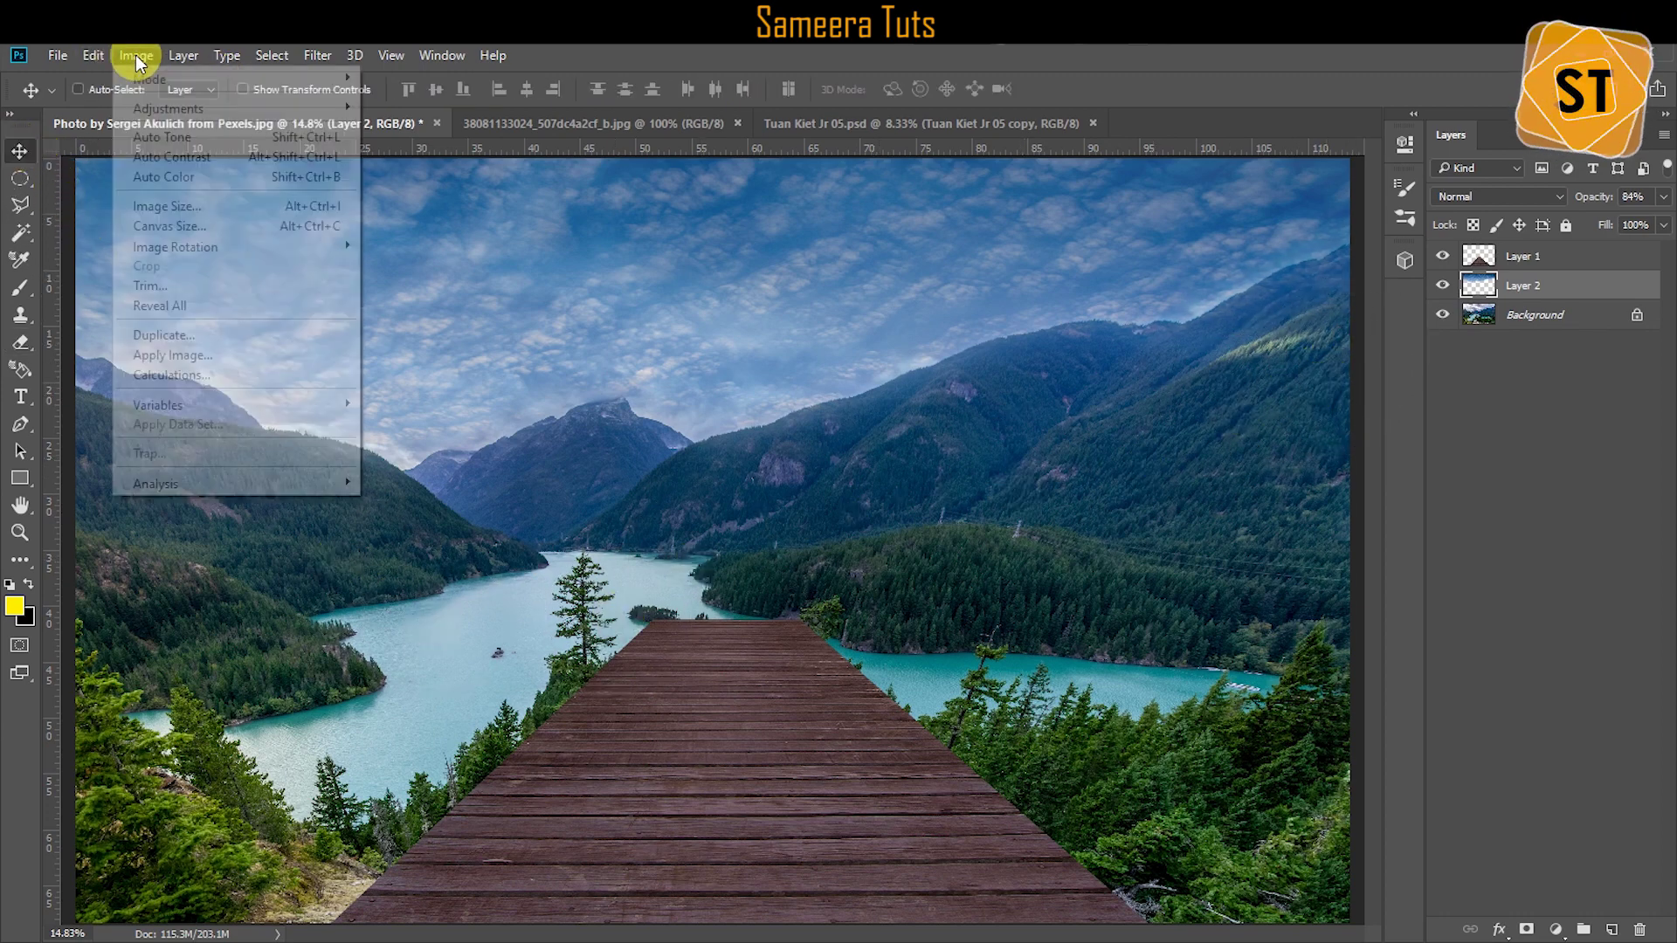
{"action": "mouse_move", "coordinate": [338, 108]}
{"action": "left_click", "coordinate": [432, 108]}
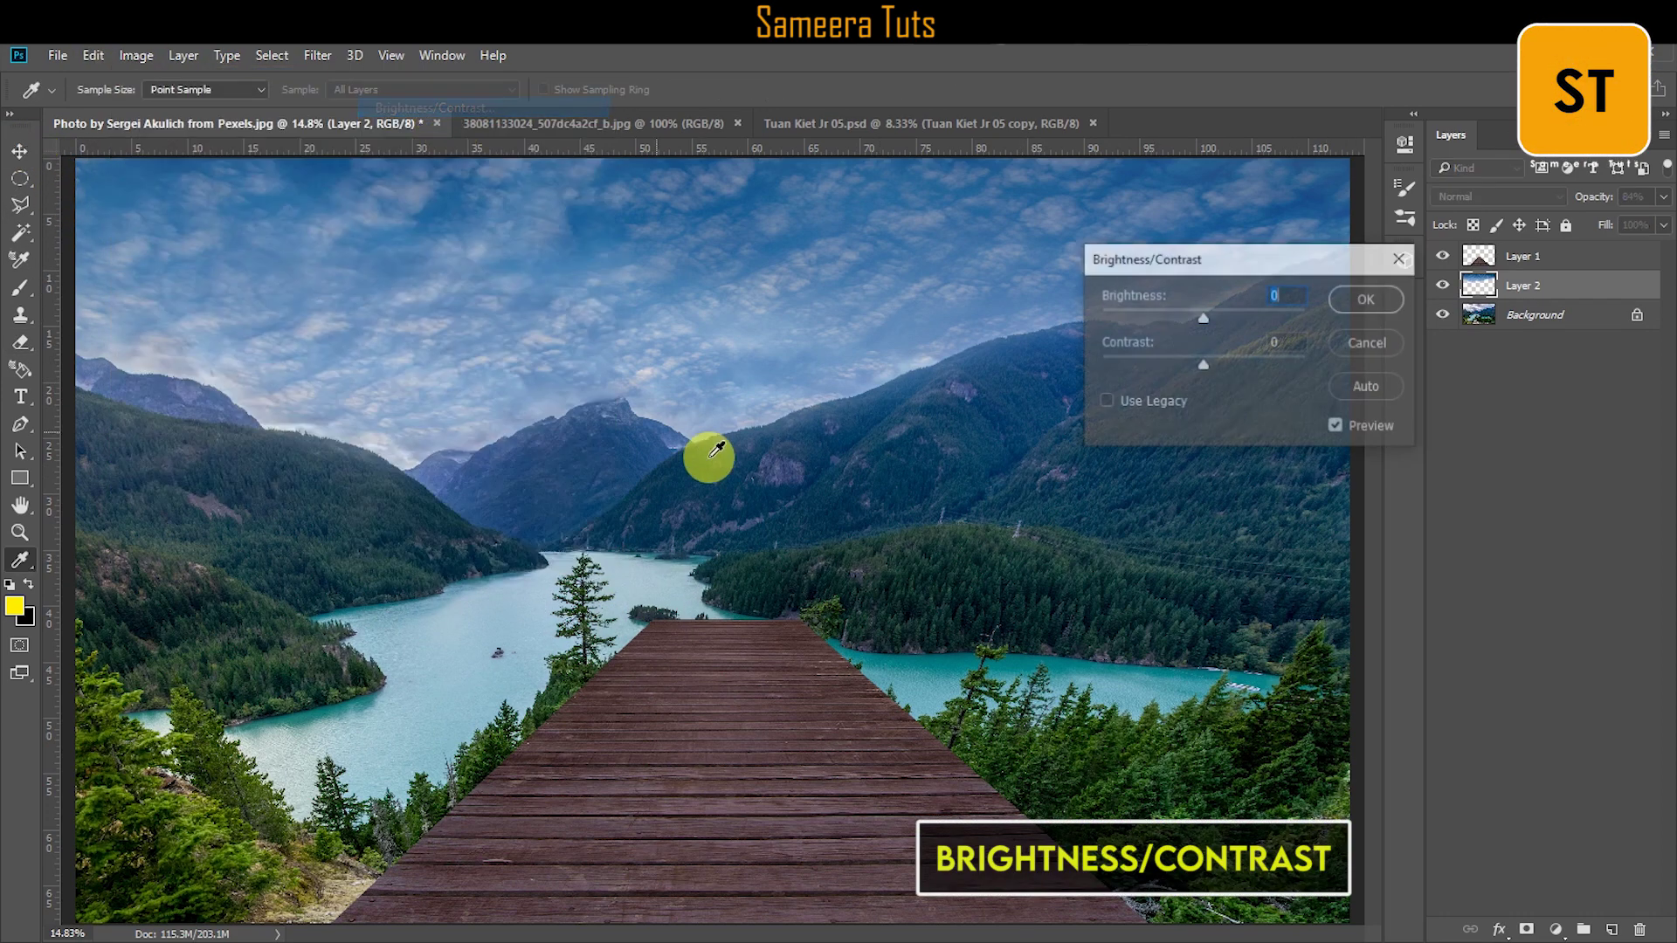
{"action": "left_click_drag", "start_coordinate": [1200, 322], "coordinate": [1296, 367]}
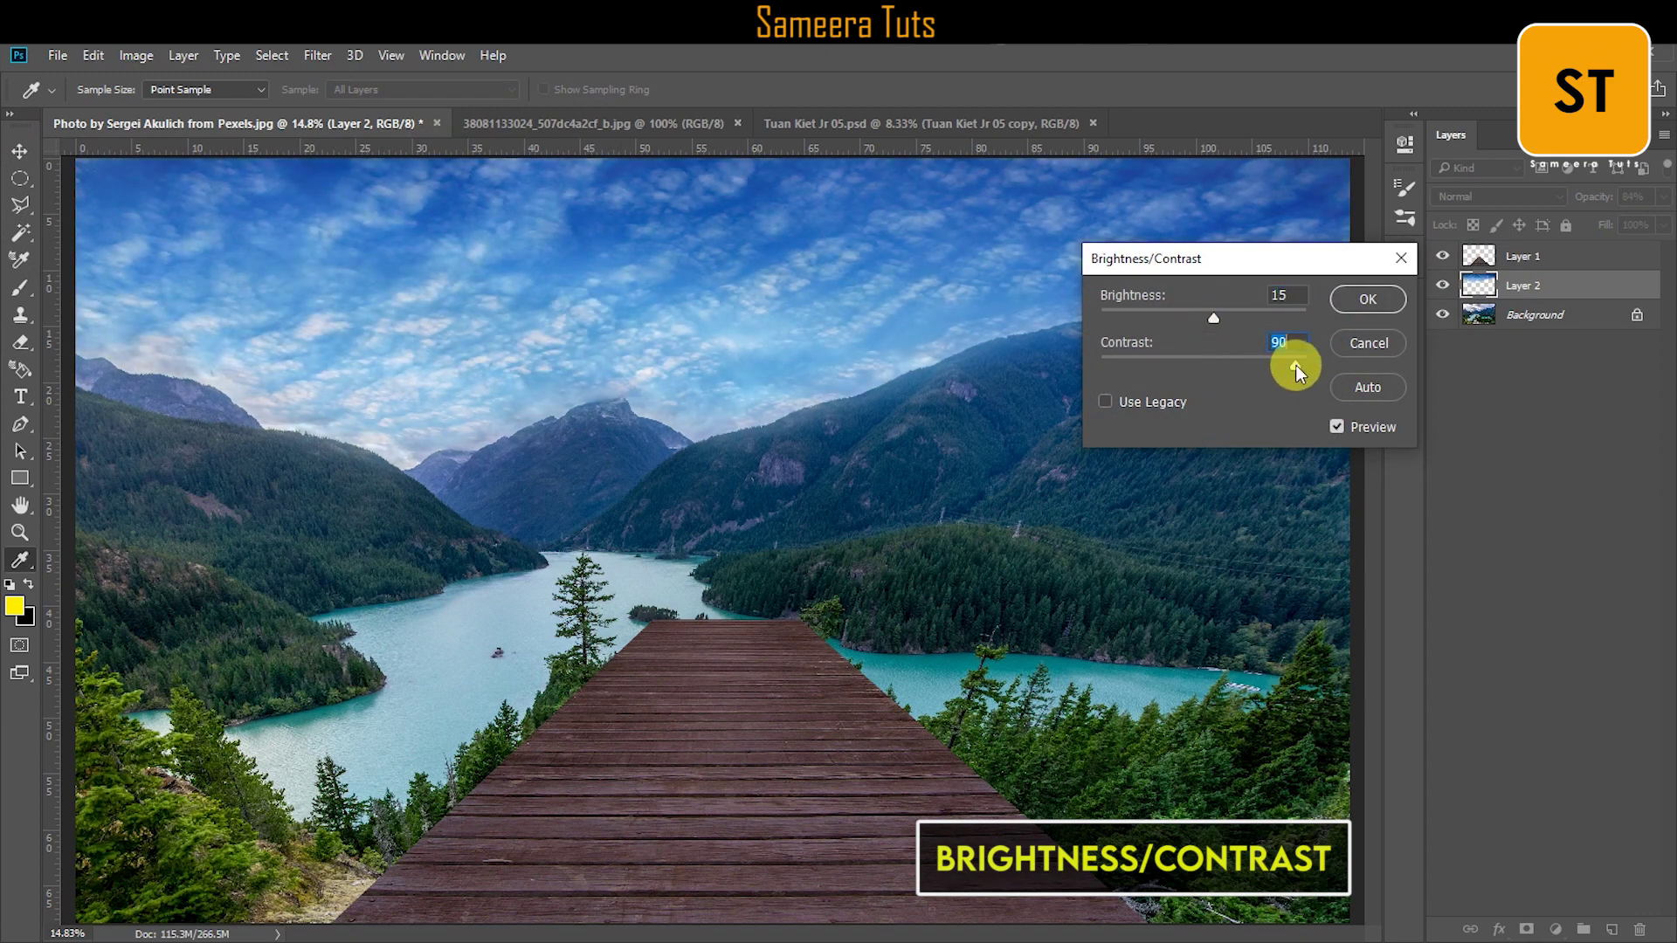
{"action": "left_click_drag", "start_coordinate": [1217, 319], "coordinate": [1224, 319]}
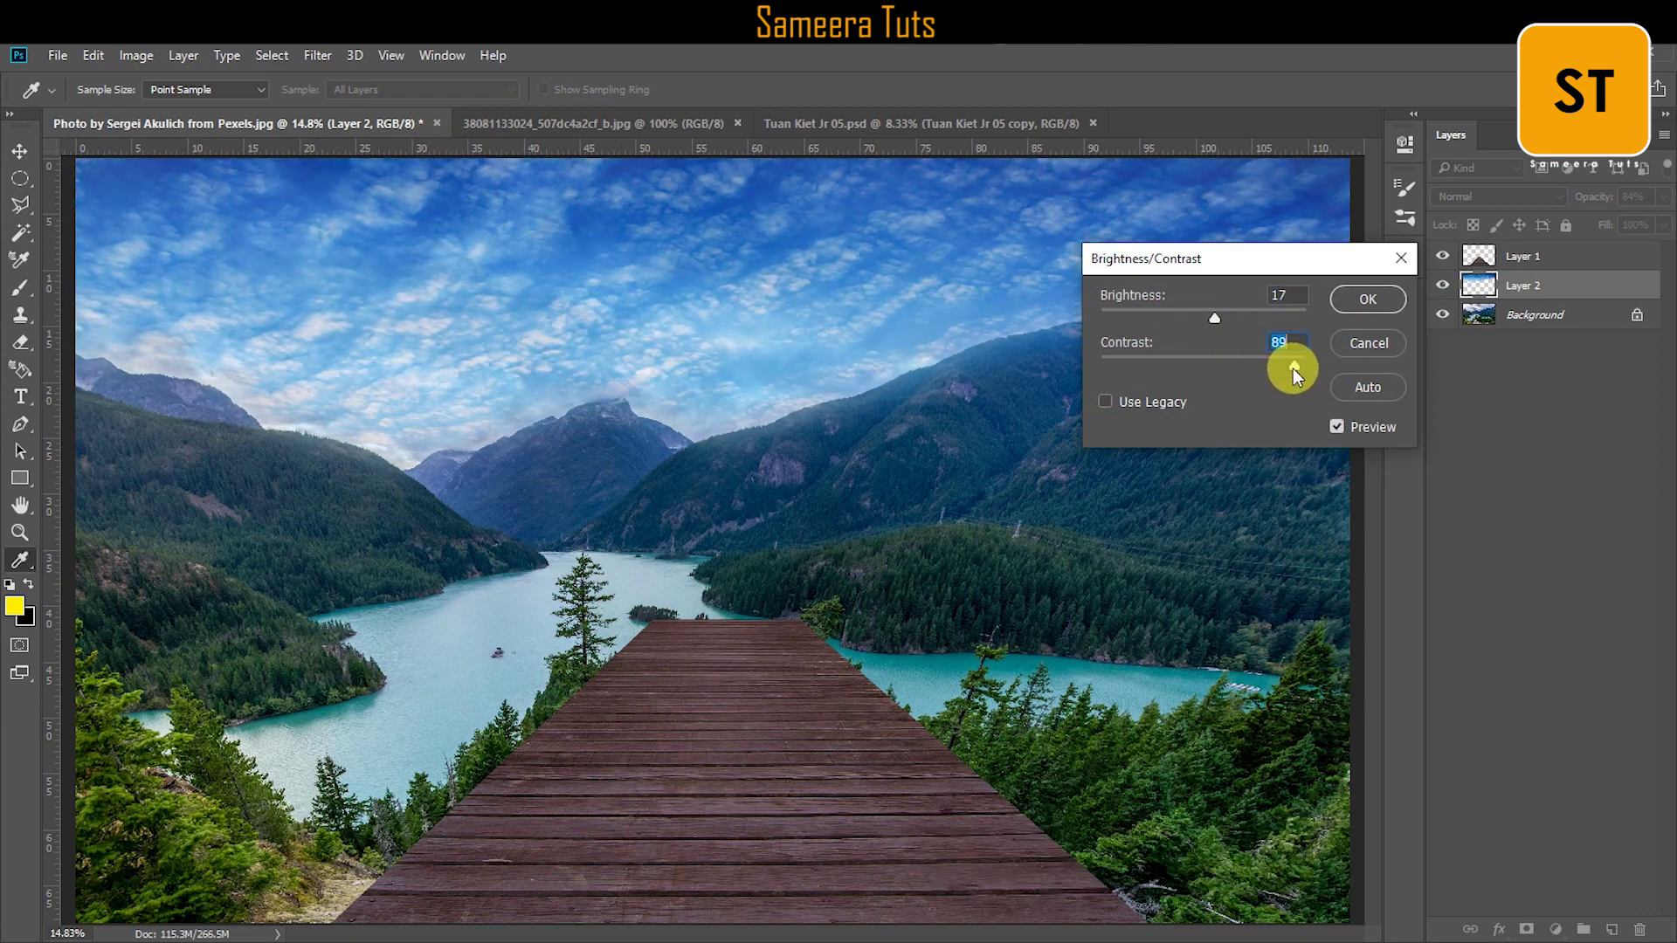
{"action": "left_click_drag", "start_coordinate": [1294, 373], "coordinate": [1241, 374]}
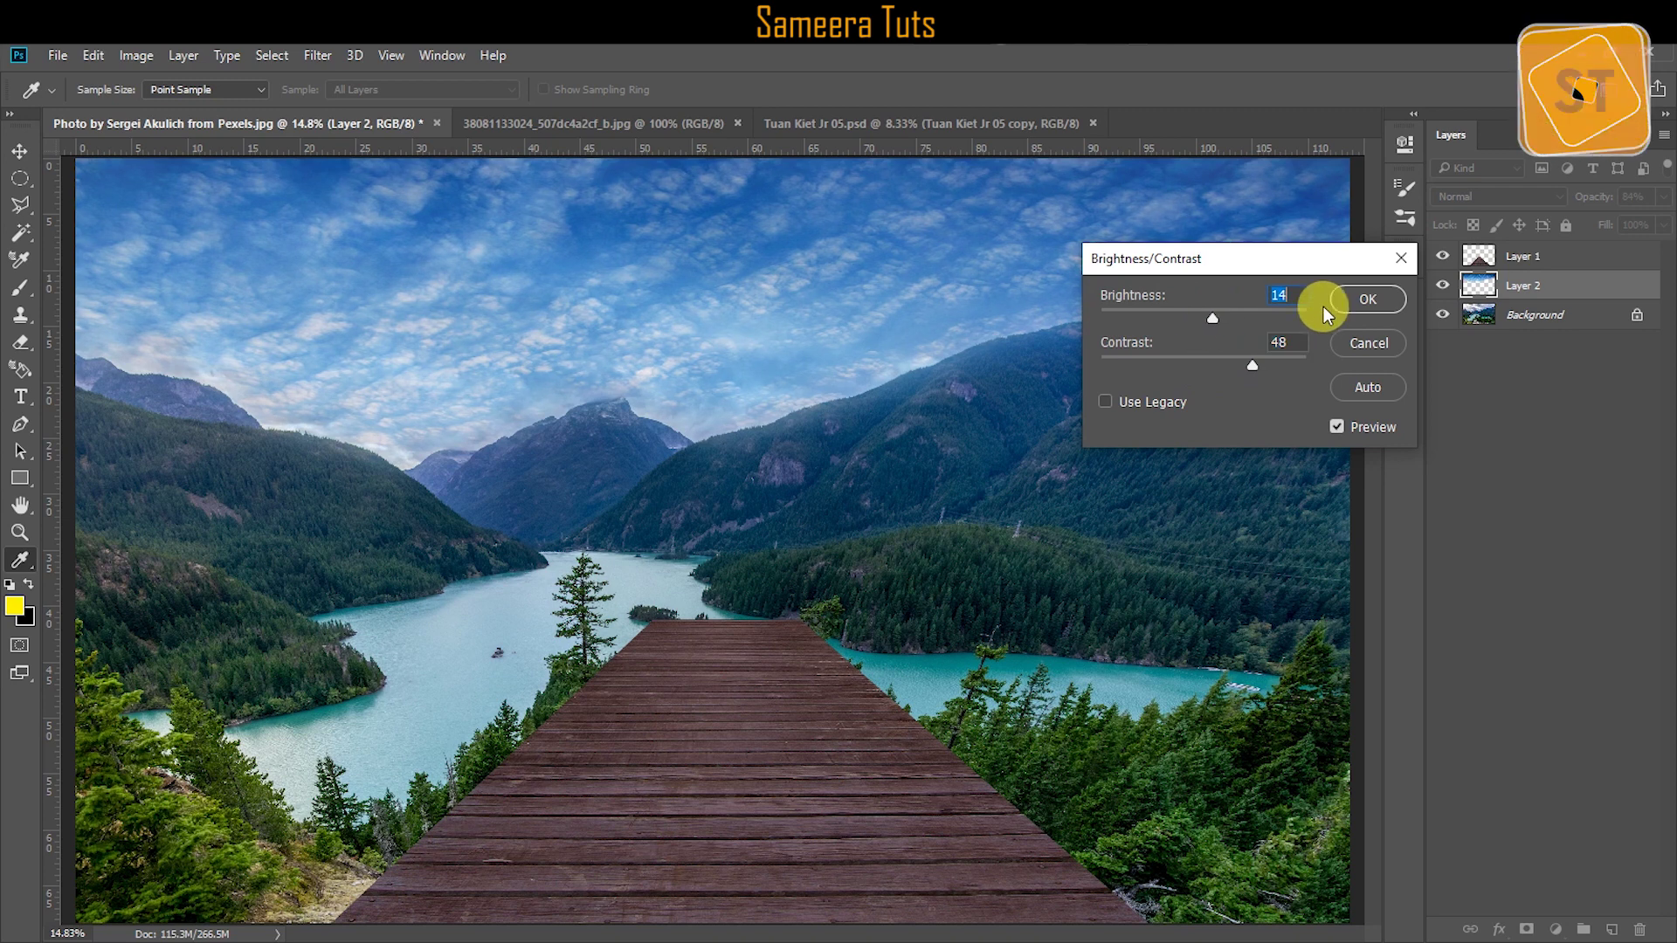
{"action": "left_click", "coordinate": [1364, 299]}
Step: Move the pier layer below the sky layer and bring the group with the man from Untitled-1.psd onto the pier
{"action": "left_click_drag", "start_coordinate": [1479, 256], "coordinate": [1485, 301]}
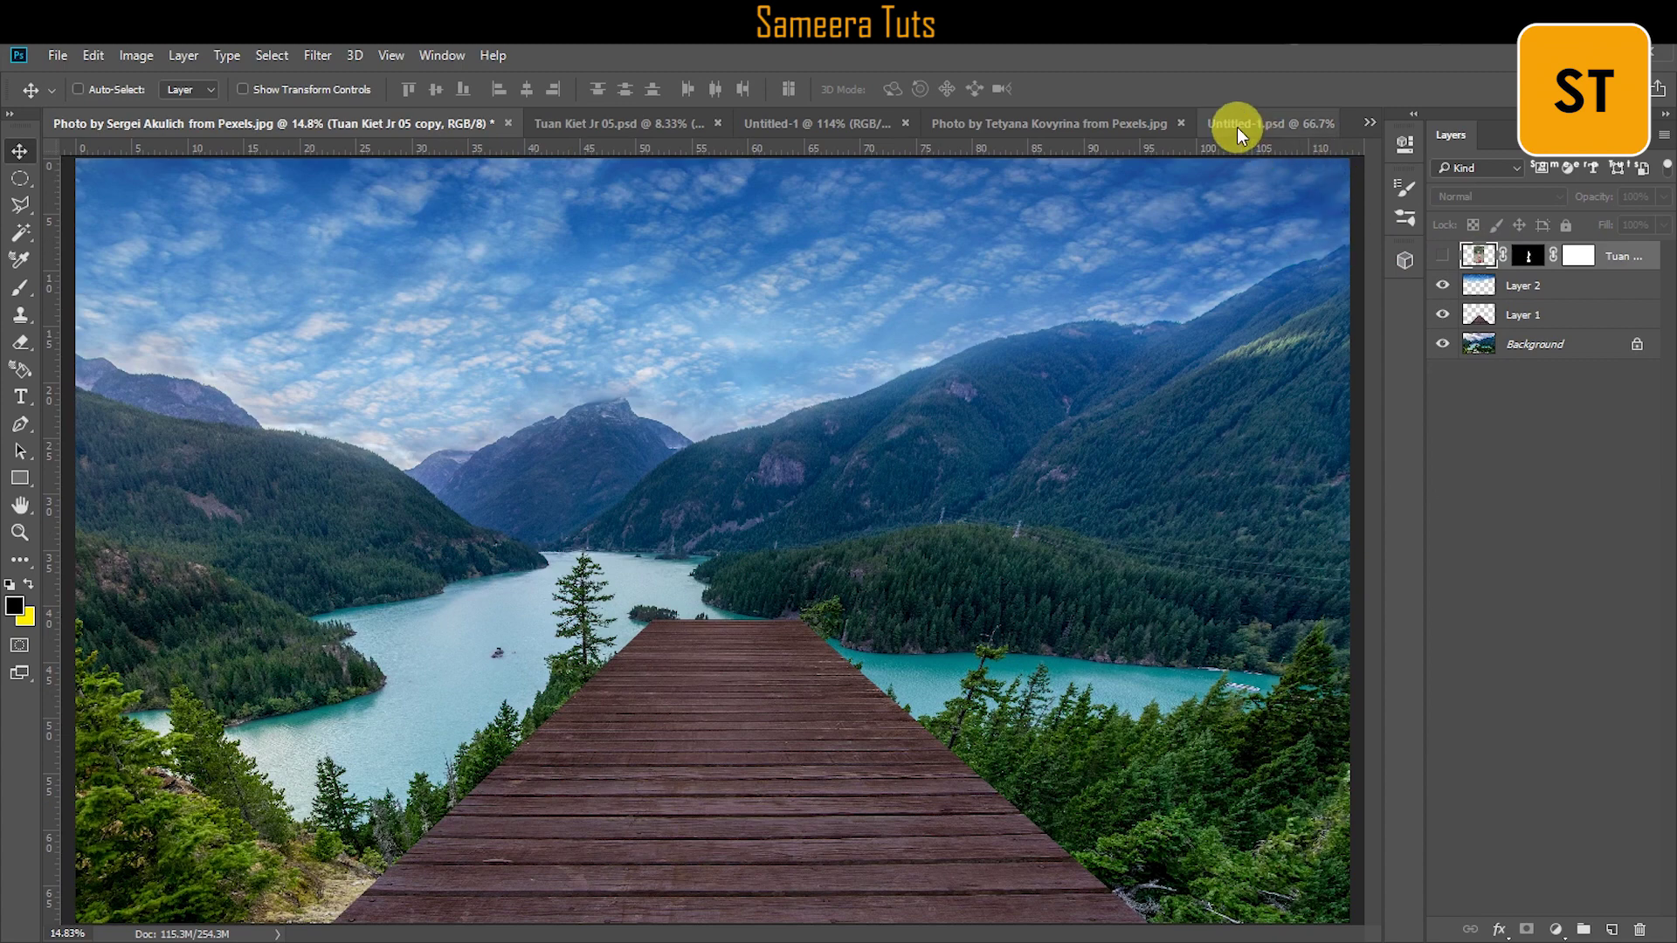
{"action": "left_click", "coordinate": [1237, 128]}
{"action": "left_click_drag", "start_coordinate": [628, 429], "coordinate": [704, 654]}
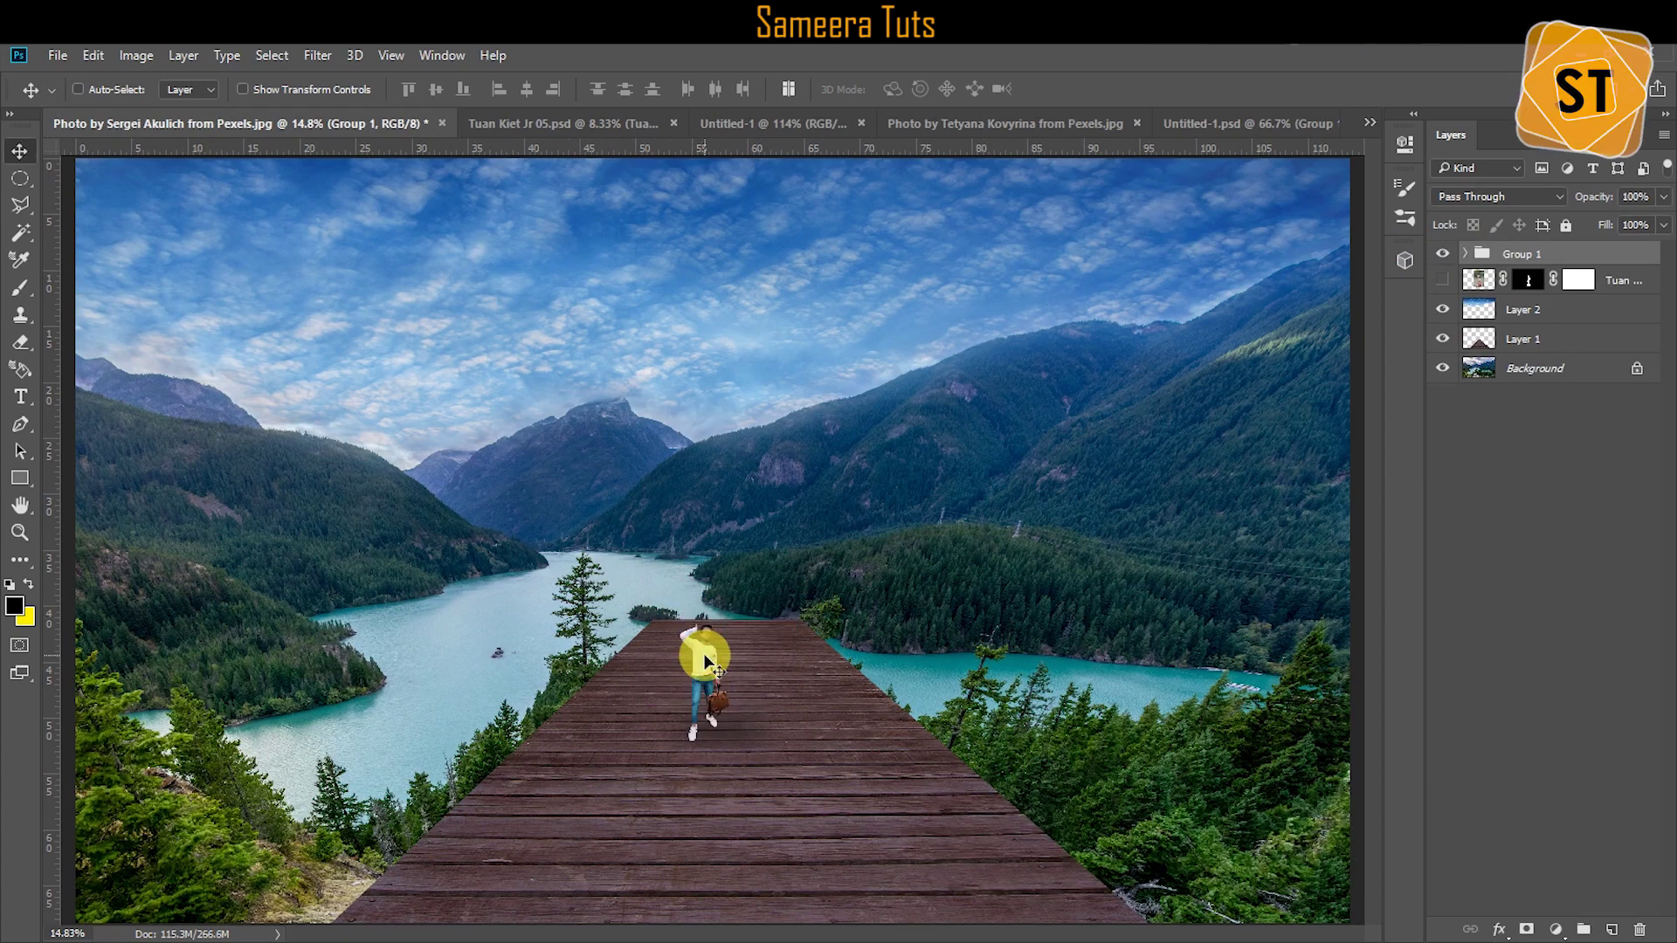
Step: Free-transform the man's group to about 271% and place him on the pier between its side edges
{"action": "left_click", "coordinate": [93, 56]}
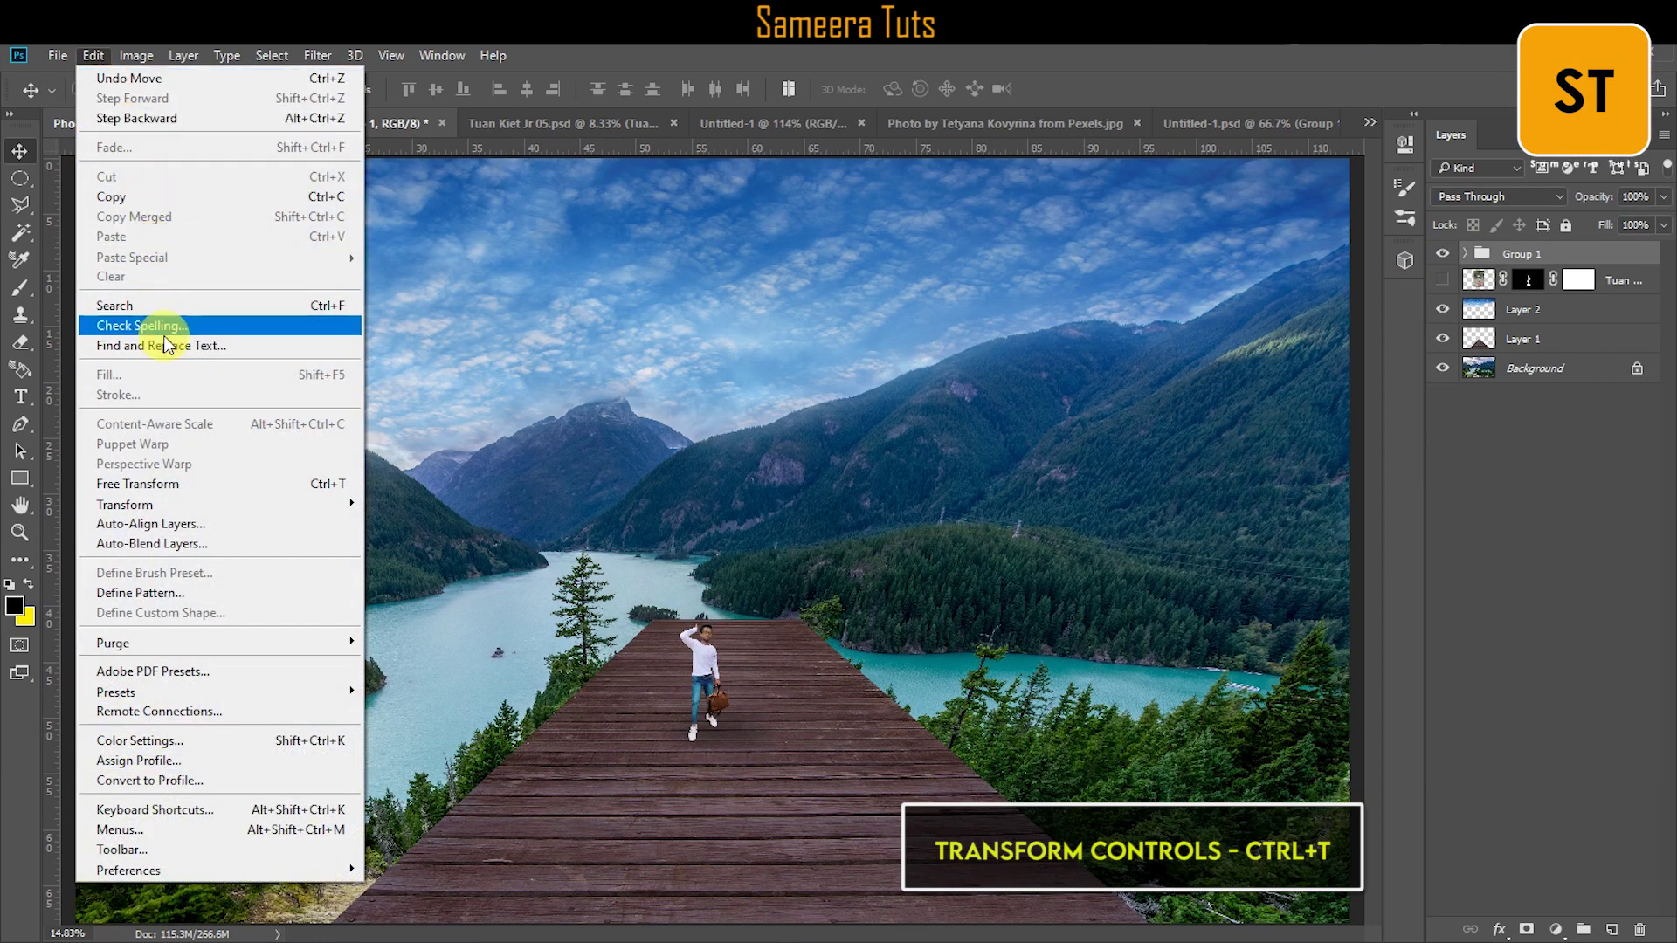
{"action": "left_click", "coordinate": [140, 484]}
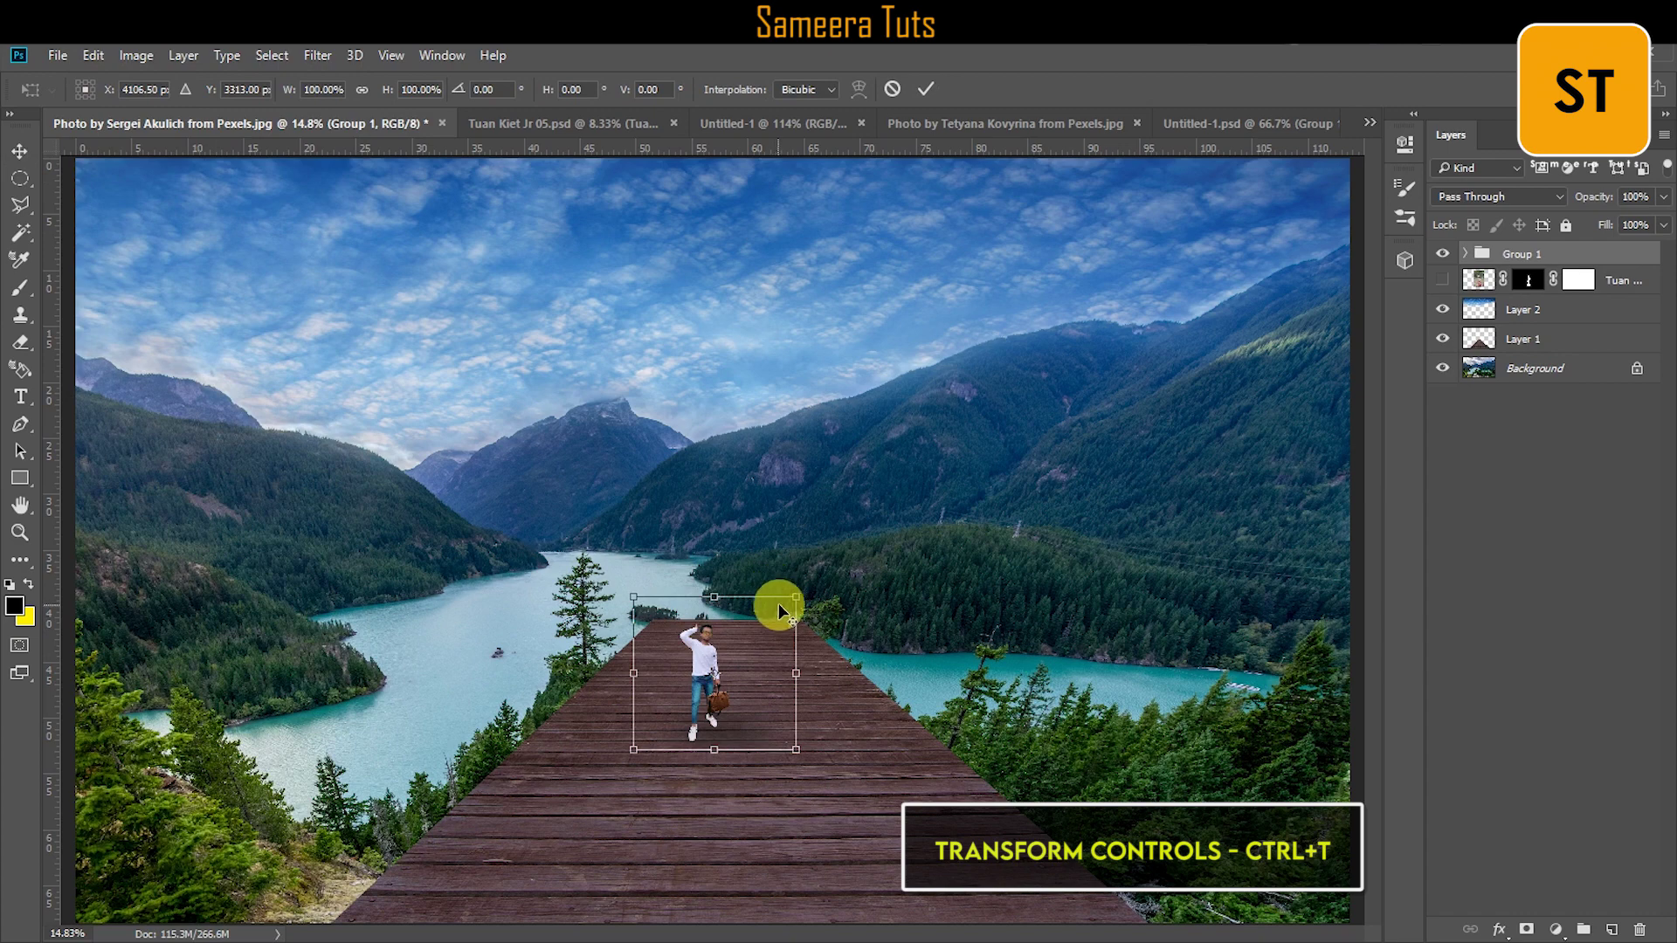
{"action": "left_click_drag", "start_coordinate": [780, 608], "coordinate": [977, 425]}
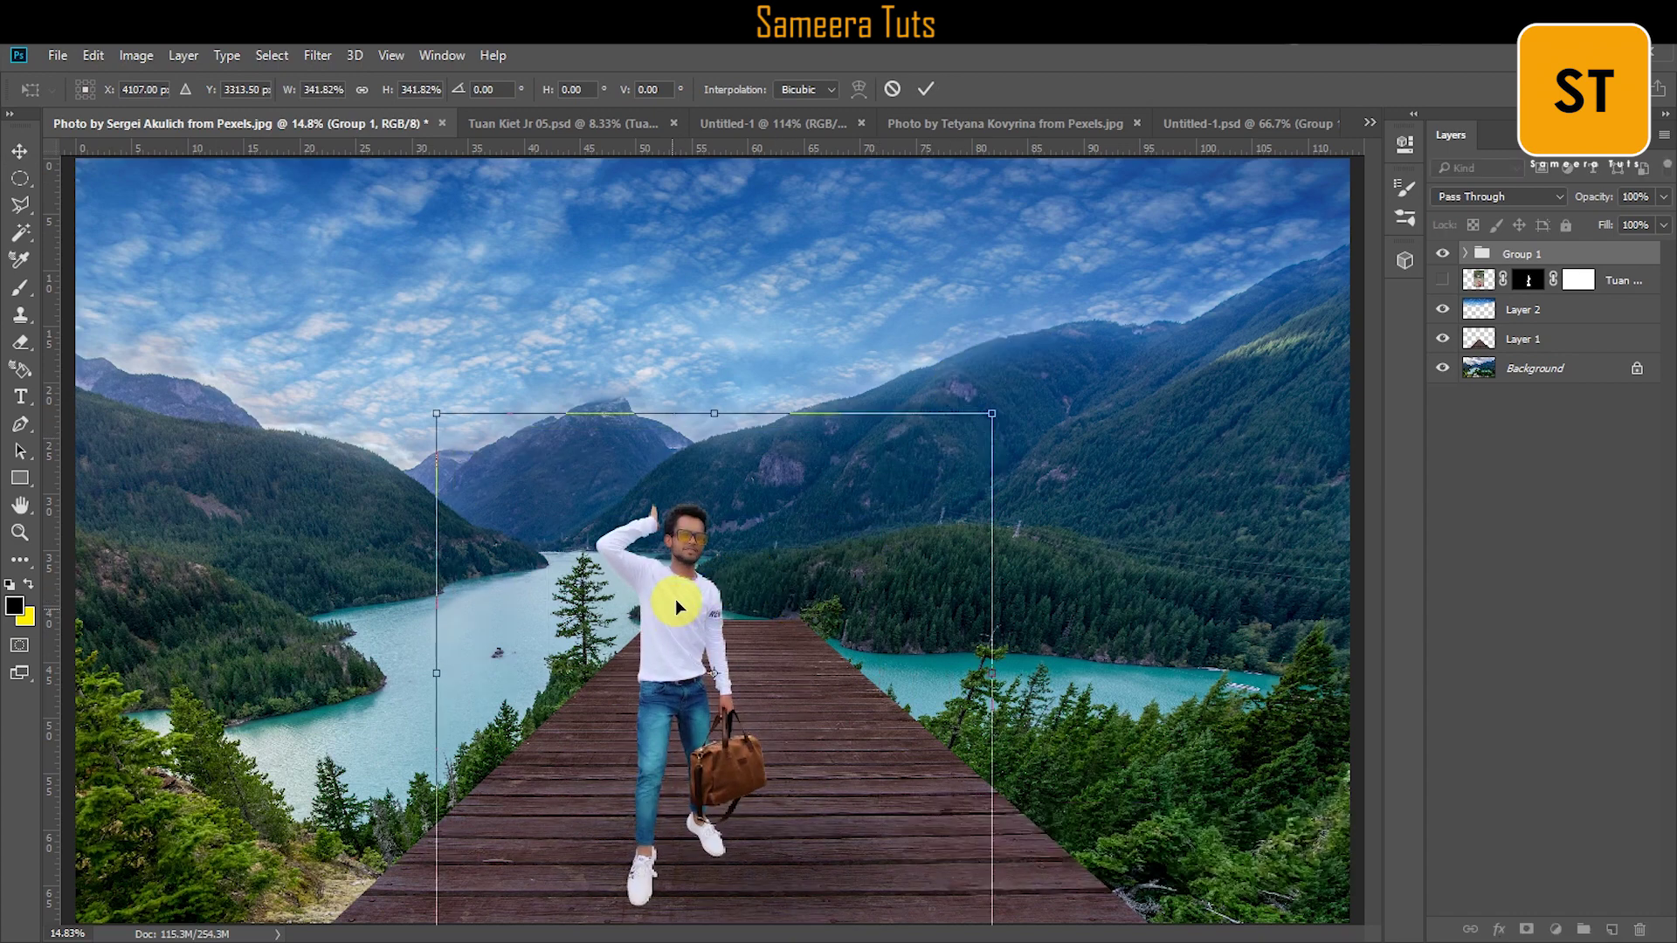
{"action": "left_click_drag", "start_coordinate": [678, 603], "coordinate": [730, 464]}
{"action": "left_click_drag", "start_coordinate": [1047, 281], "coordinate": [996, 375]}
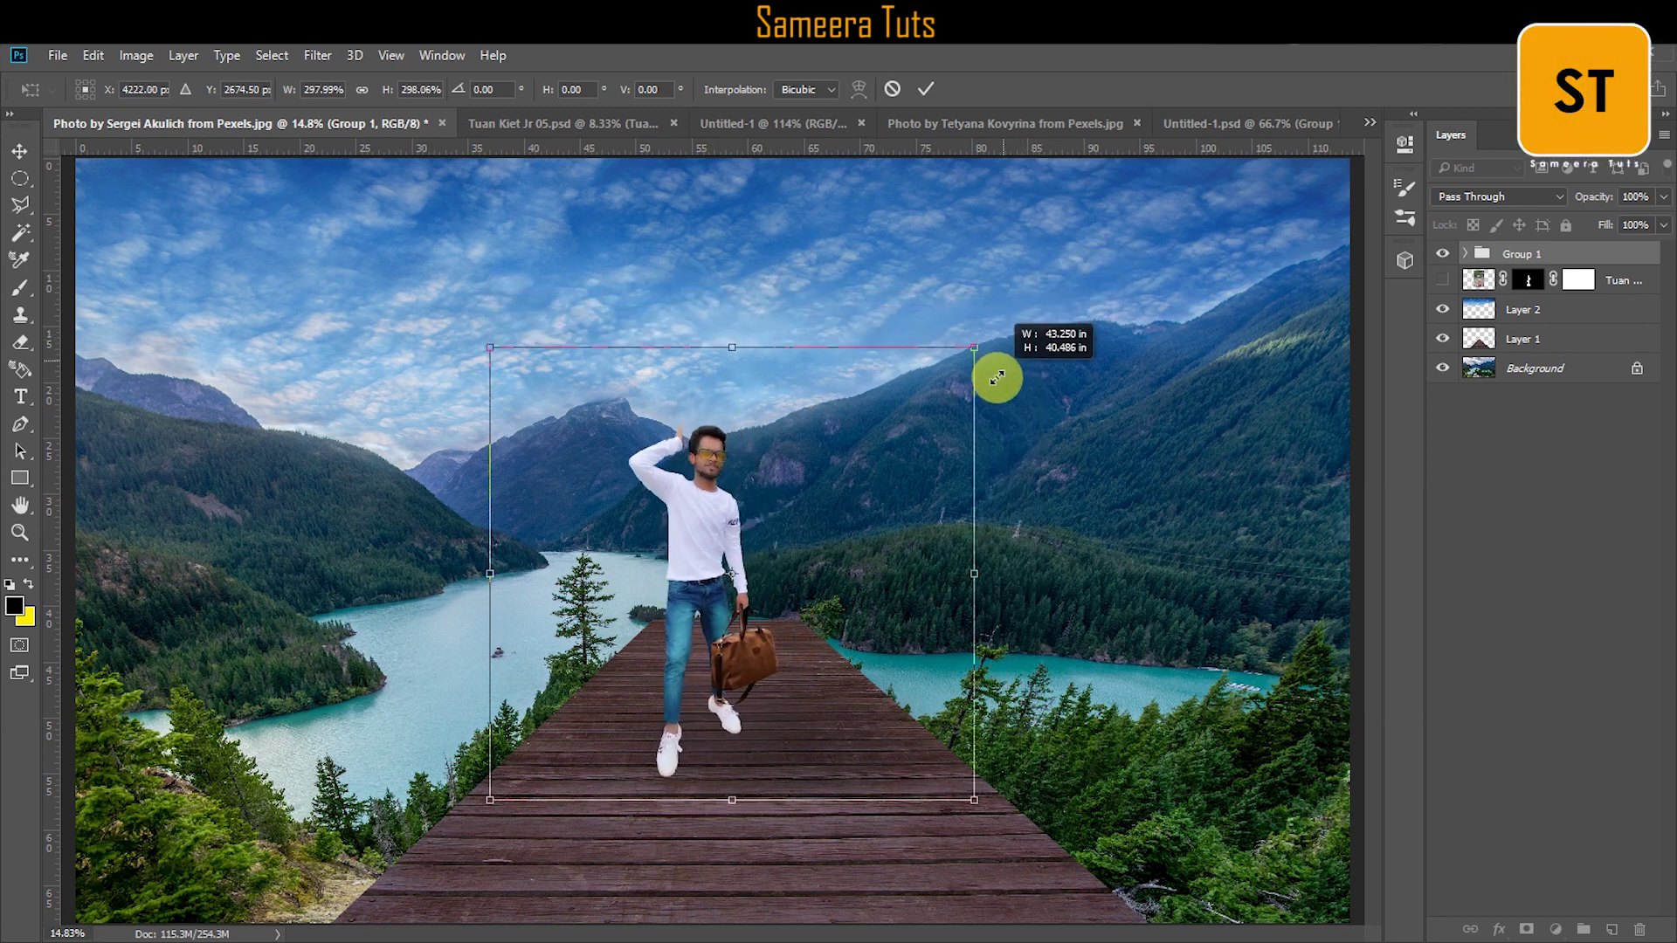
{"action": "mouse_move", "coordinate": [748, 502]}
{"action": "left_mouse_down"}
{"action": "mouse_move", "coordinate": [714, 533]}
{"action": "mouse_move", "coordinate": [723, 501]}
{"action": "left_mouse_up"}
{"action": "left_click_drag", "start_coordinate": [994, 325], "coordinate": [959, 360]}
{"action": "left_click_drag", "start_coordinate": [704, 524], "coordinate": [719, 527]}
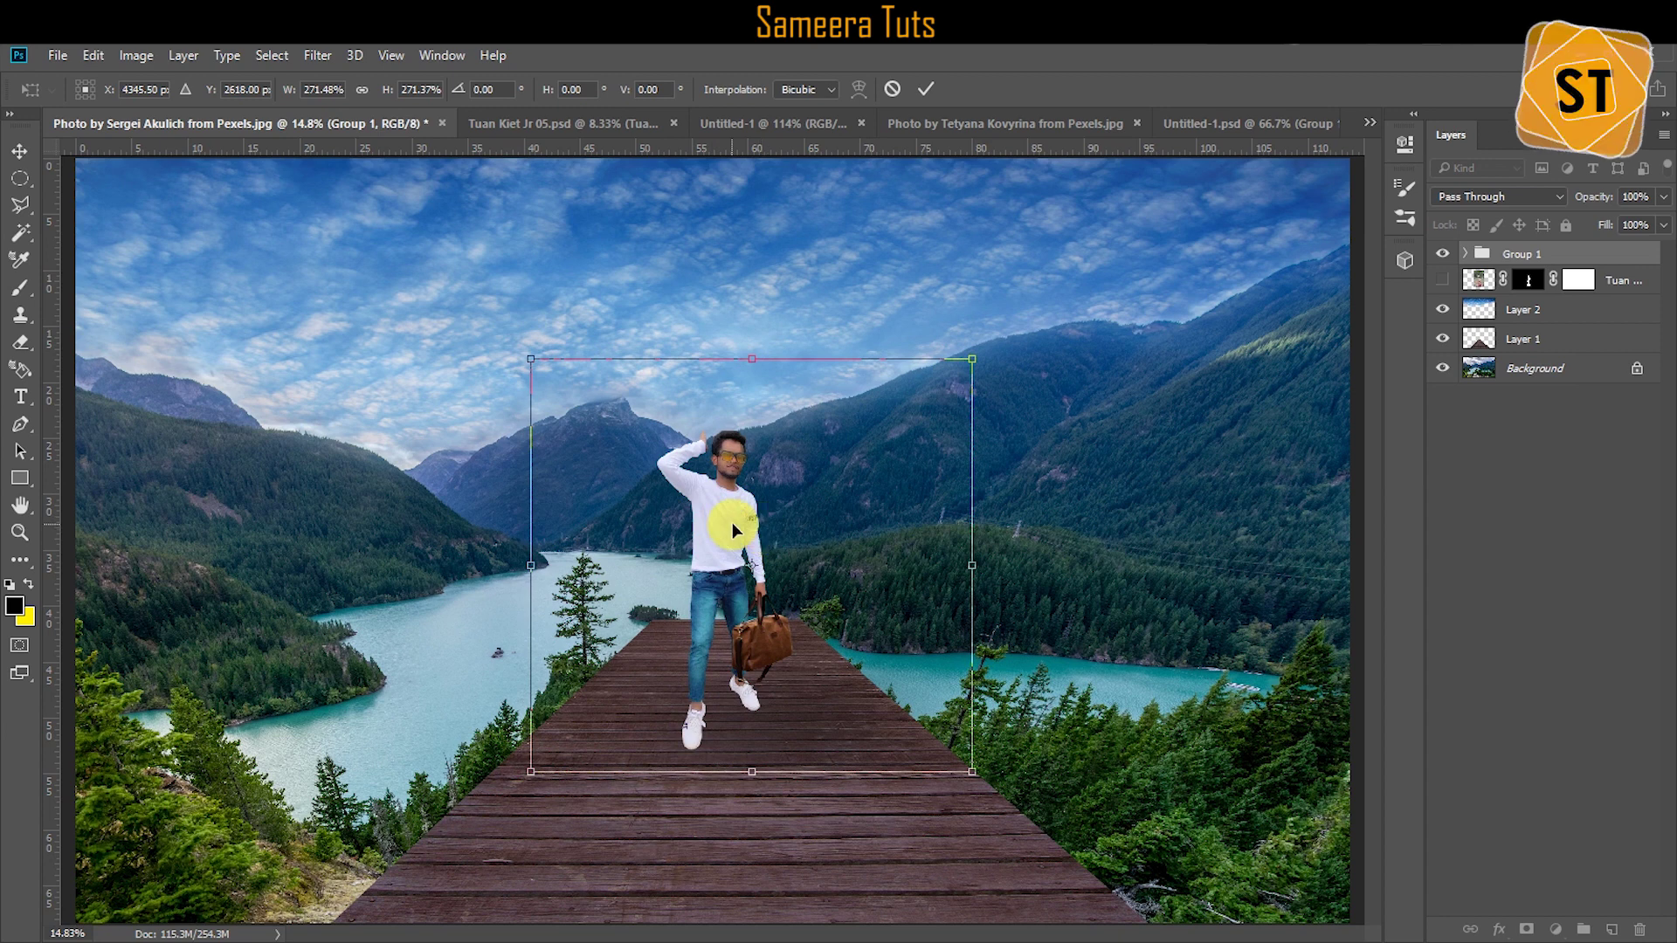
{"action": "left_click_drag", "start_coordinate": [732, 522], "coordinate": [737, 521]}
Step: Scale the man's group down to about 82% and stand him near the far end of the pier
{"action": "left_click_drag", "start_coordinate": [975, 361], "coordinate": [937, 397]}
{"action": "left_click_drag", "start_coordinate": [735, 535], "coordinate": [729, 533]}
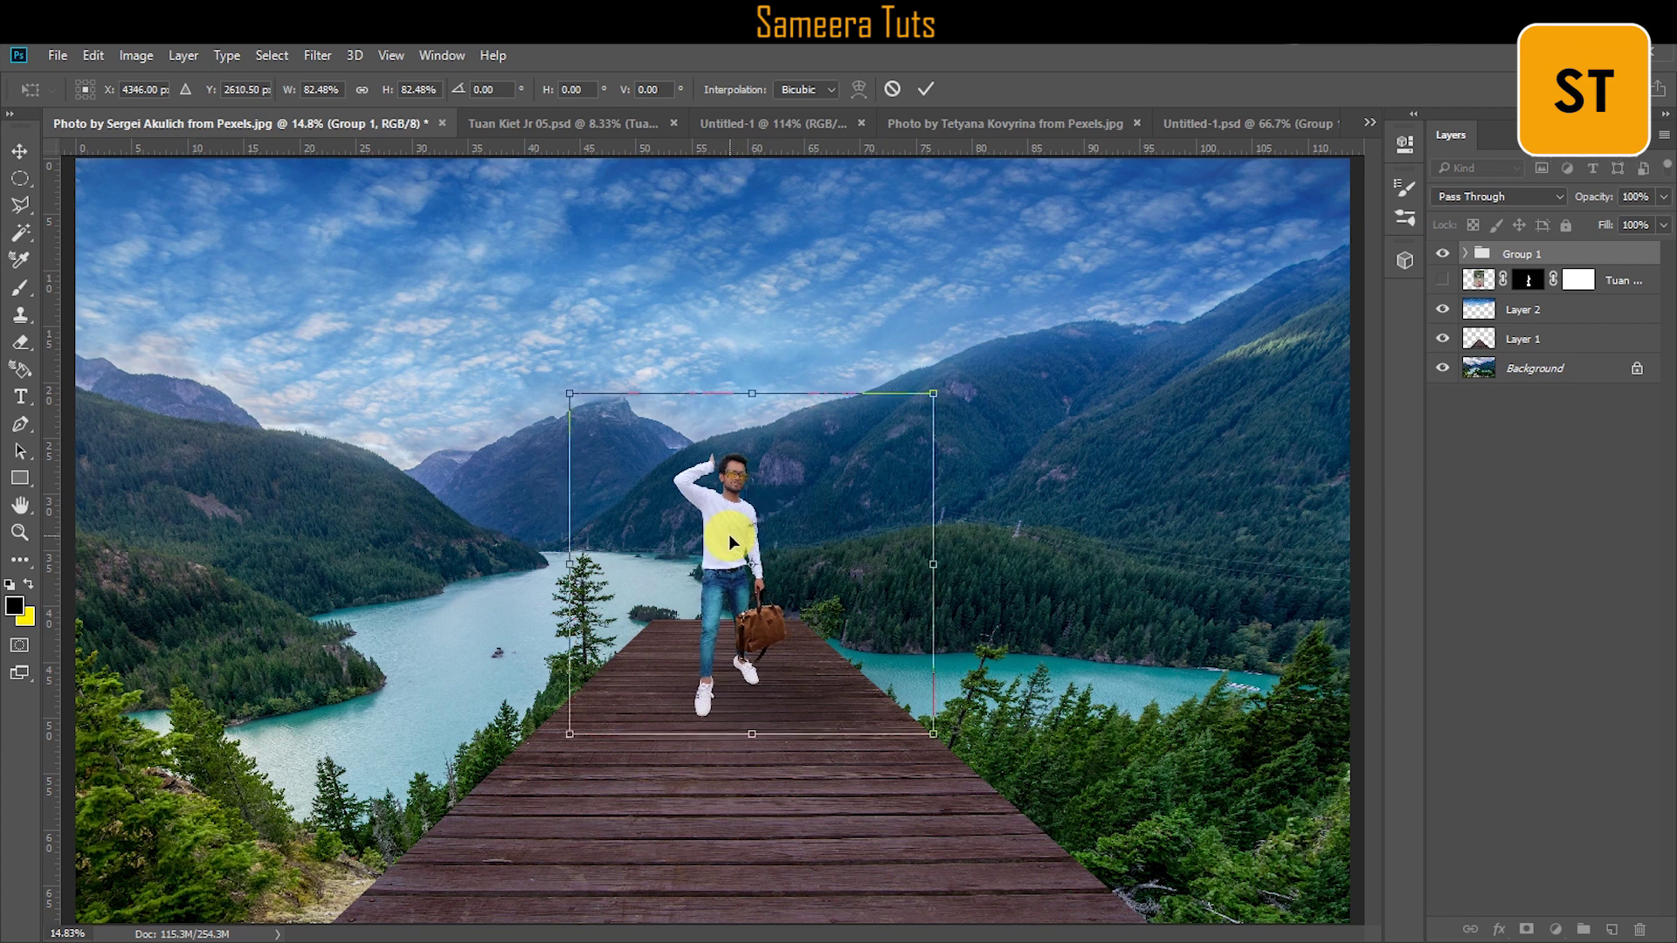
{"action": "left_click", "coordinate": [926, 88]}
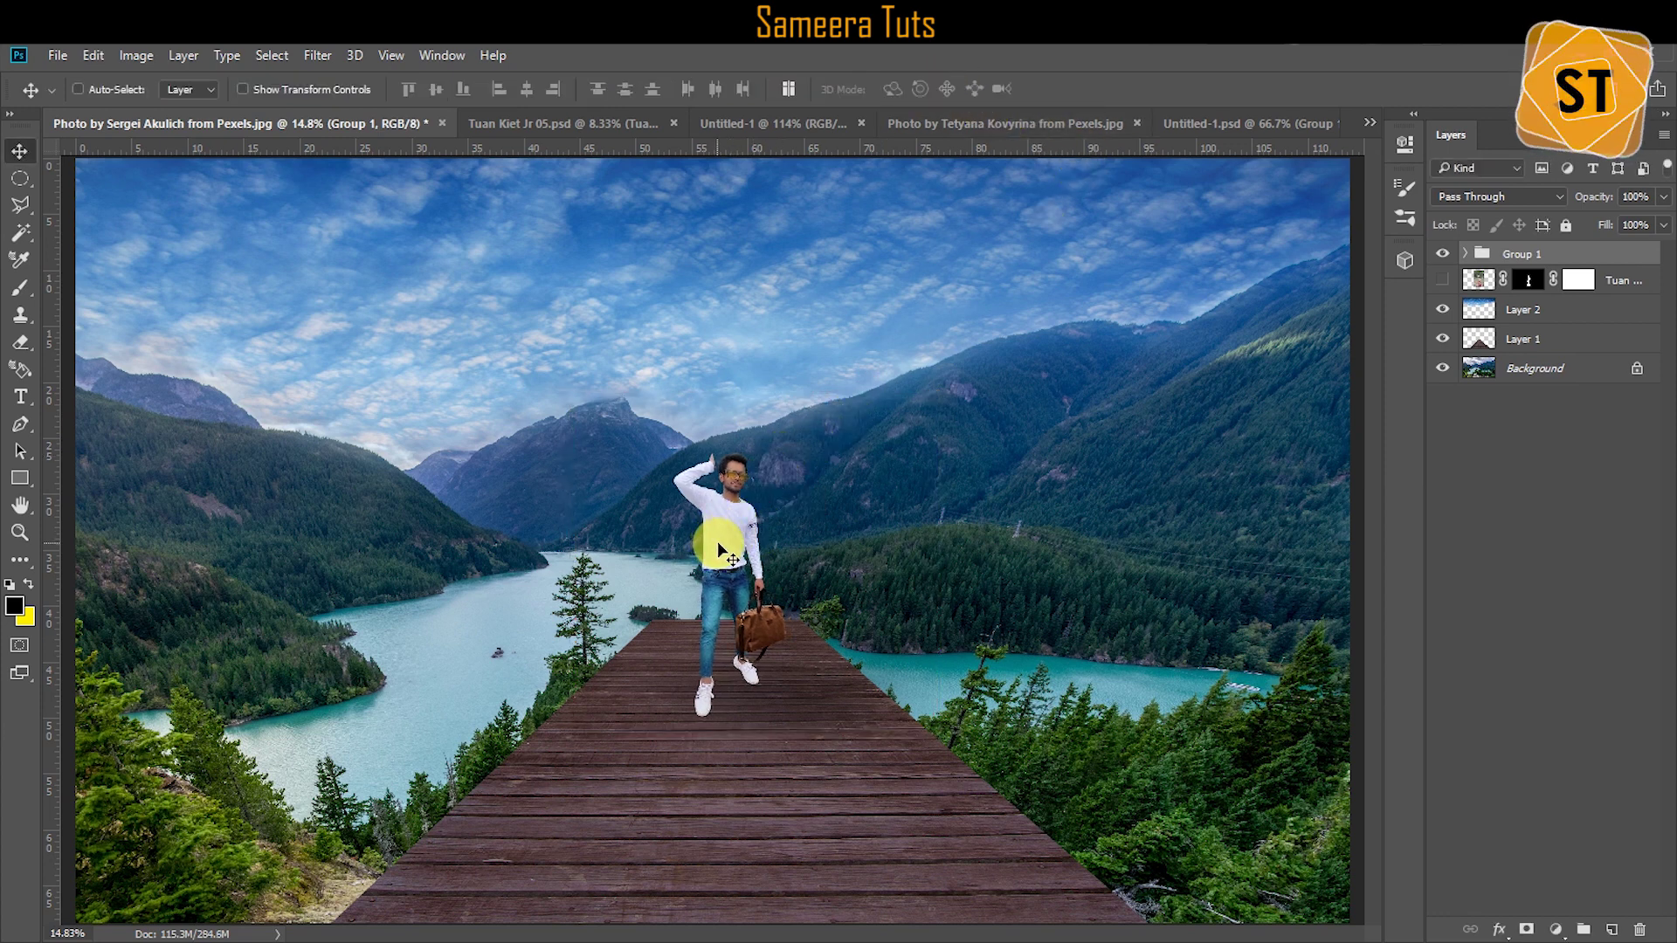
Step: Raise the opacity of the man's shadow, Layer 2 inside Group 1, to 100% and shift it slightly to the right beside his feet
{"action": "left_click", "coordinate": [1467, 255]}
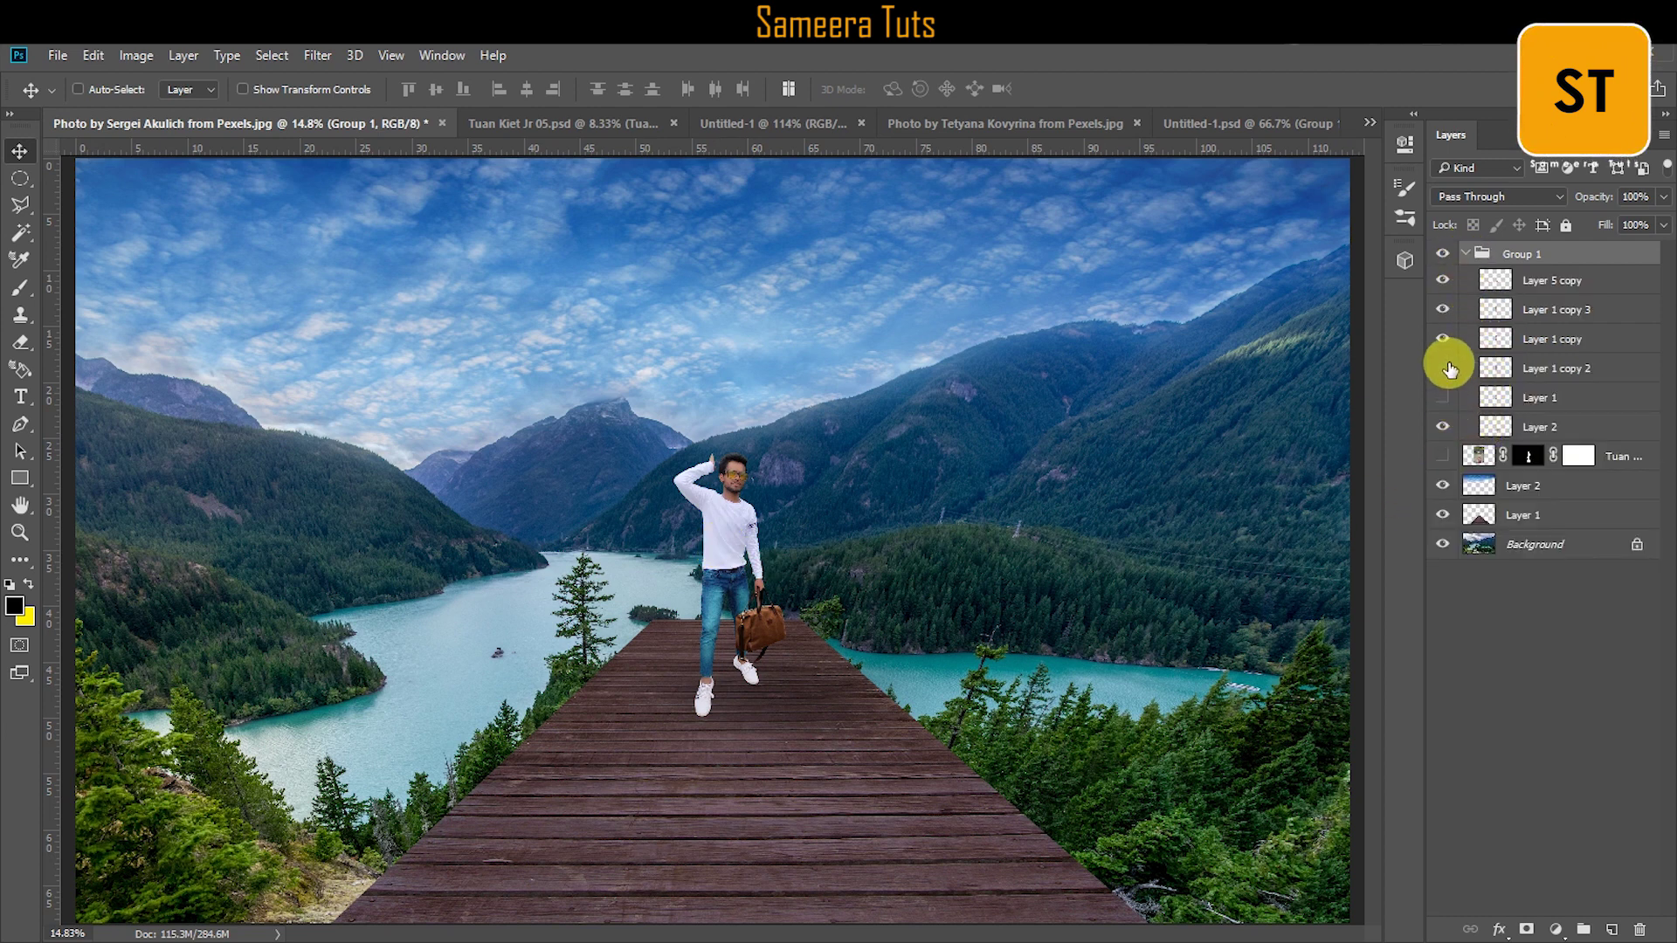
{"action": "left_click", "coordinate": [1443, 344]}
{"action": "left_click", "coordinate": [1442, 342]}
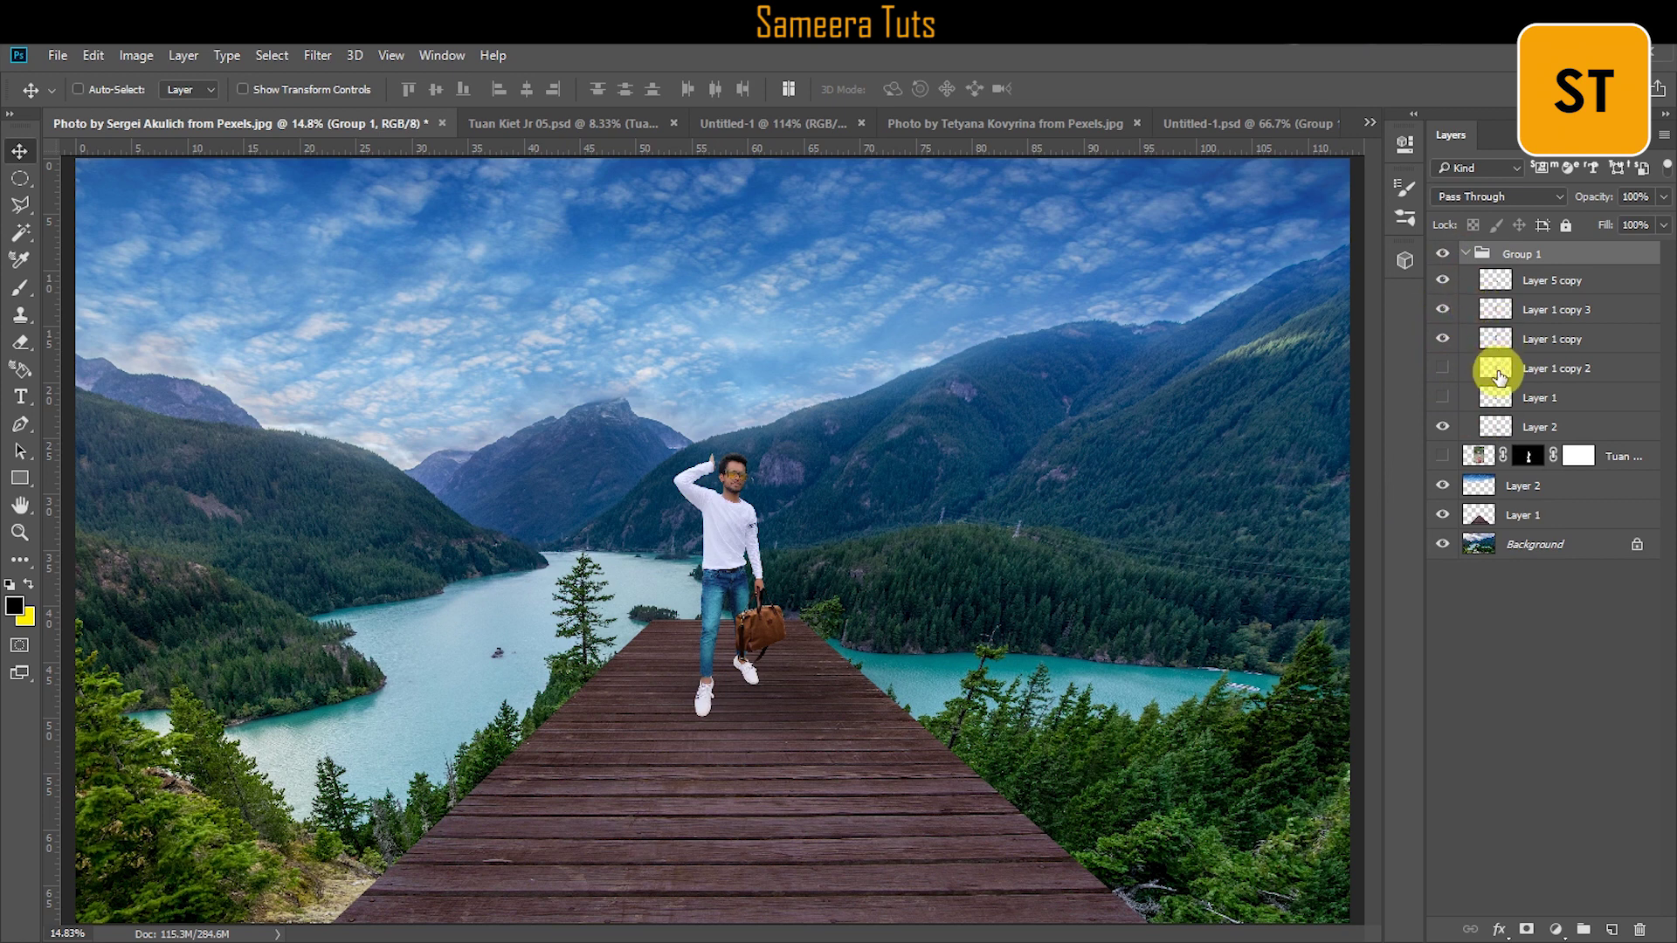
{"action": "left_click", "coordinate": [1495, 428]}
{"action": "left_click", "coordinate": [1663, 200]}
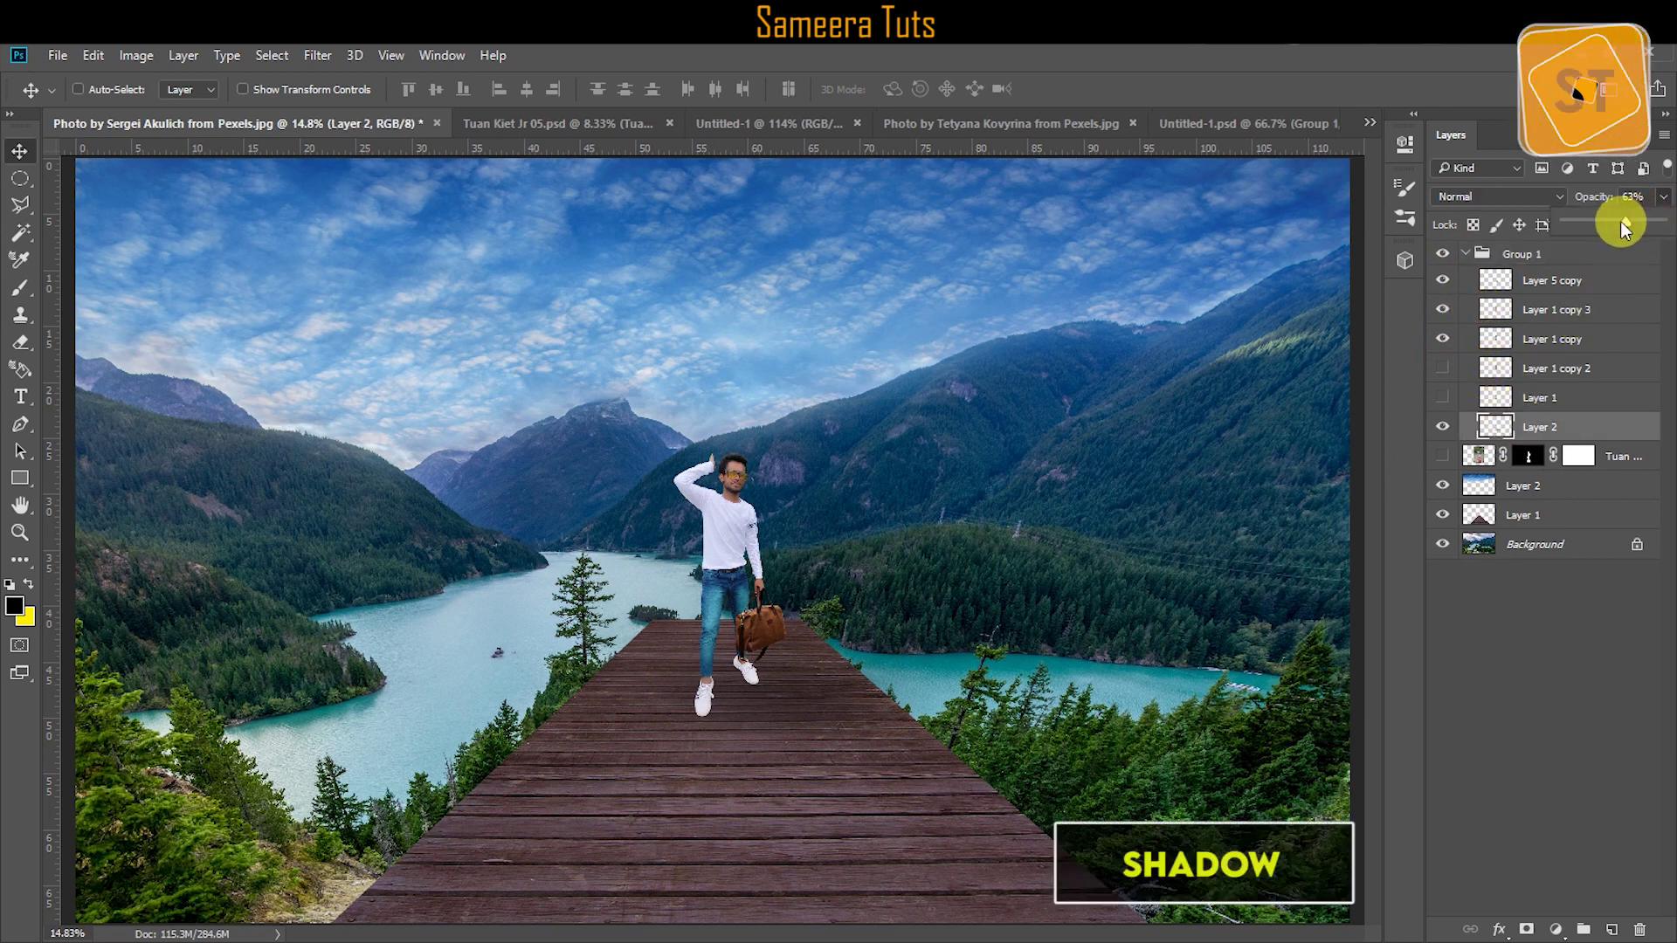
{"action": "left_click_drag", "start_coordinate": [1645, 226], "coordinate": [1661, 229]}
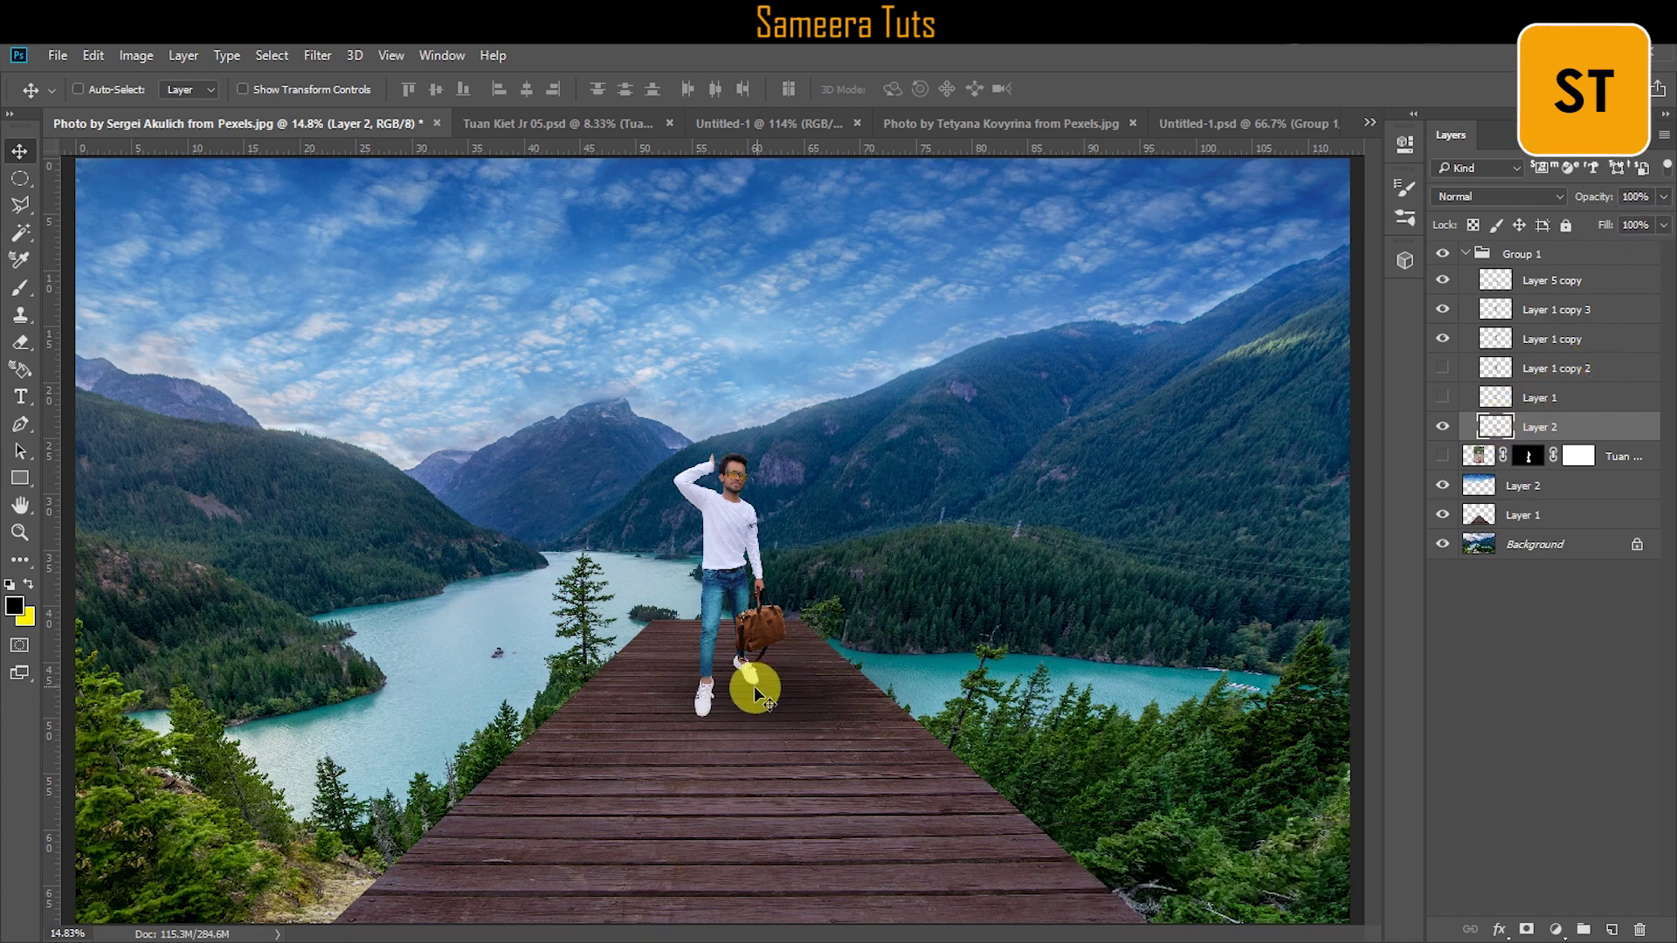
{"action": "mouse_move", "coordinate": [753, 686]}
{"action": "left_mouse_down"}
{"action": "mouse_move", "coordinate": [745, 701]}
{"action": "mouse_move", "coordinate": [783, 696]}
{"action": "left_mouse_up"}
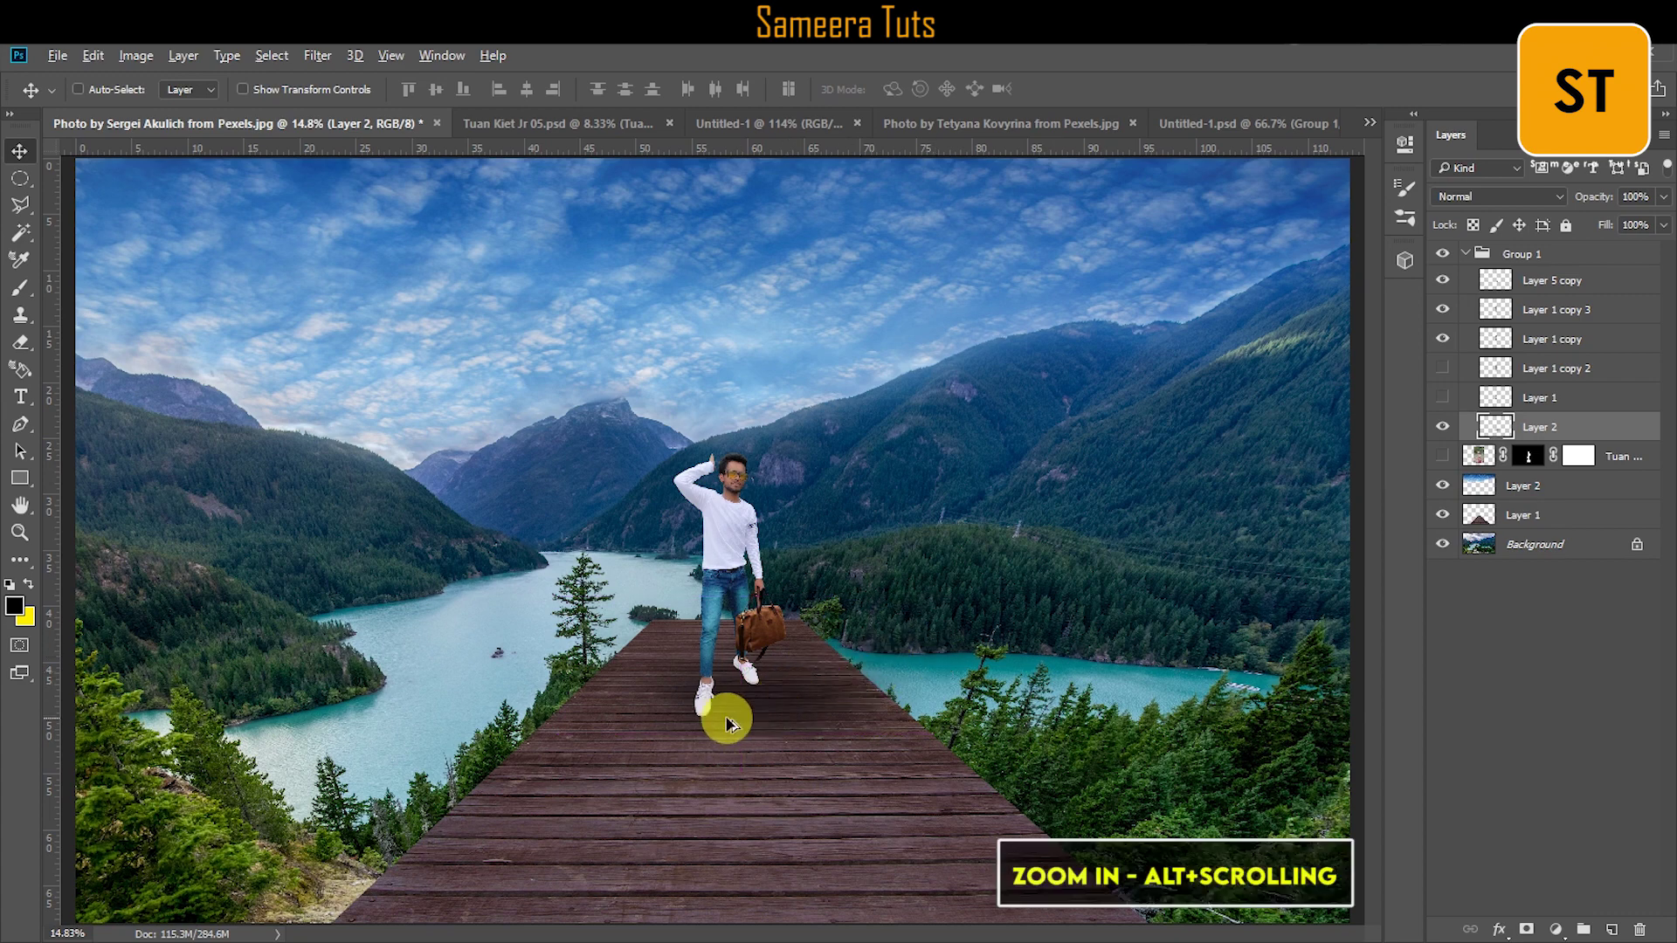
Step: Create a new empty layer directly below the collapsed Group 1 with the man
{"action": "scroll", "coordinate": [704, 721], "scroll_direction": "up", "scroll_amount": 5}
{"action": "scroll", "coordinate": [703, 725], "scroll_direction": "up", "scroll_amount": 2}
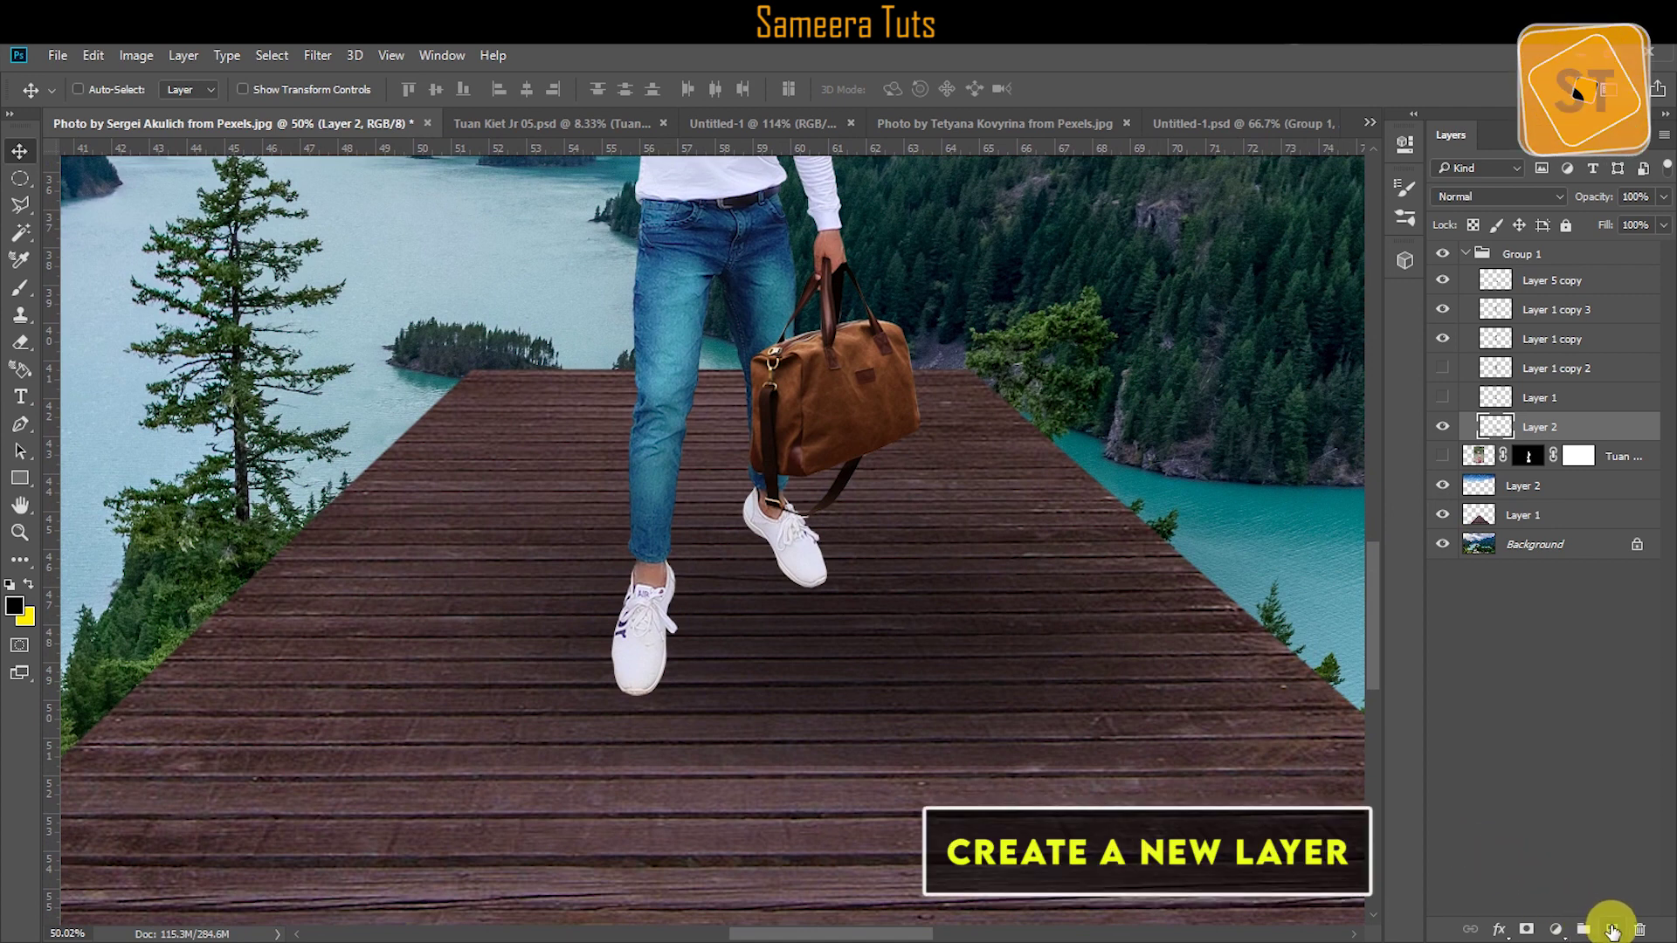
{"action": "left_click", "coordinate": [1466, 254]}
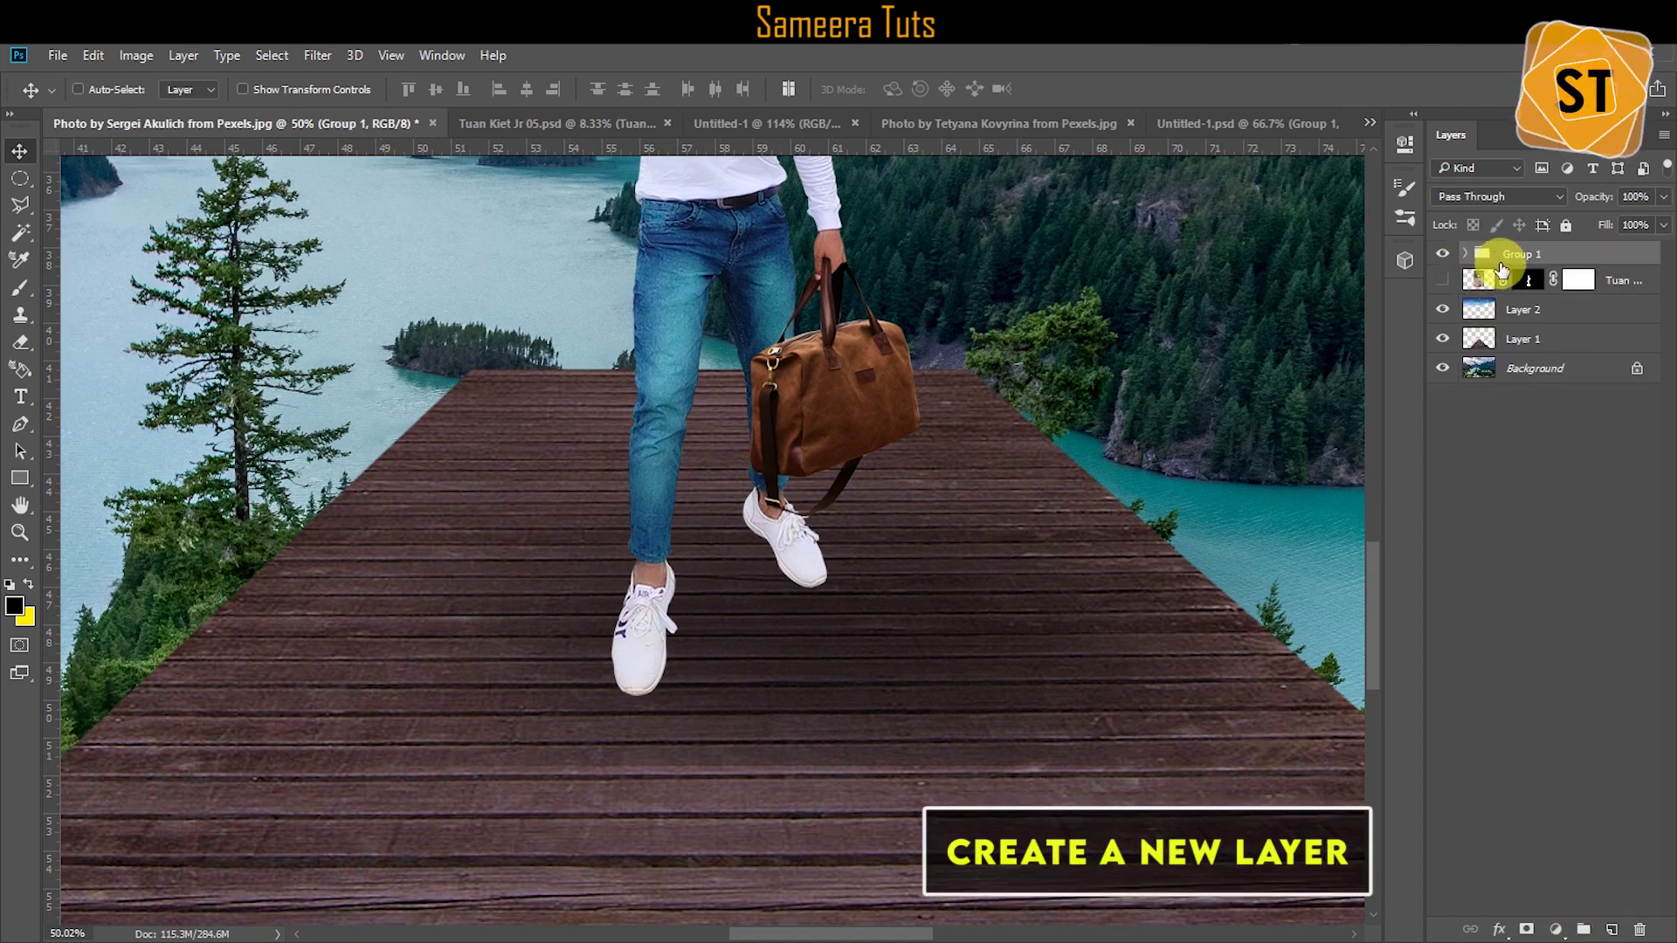
{"action": "left_click", "coordinate": [1489, 280]}
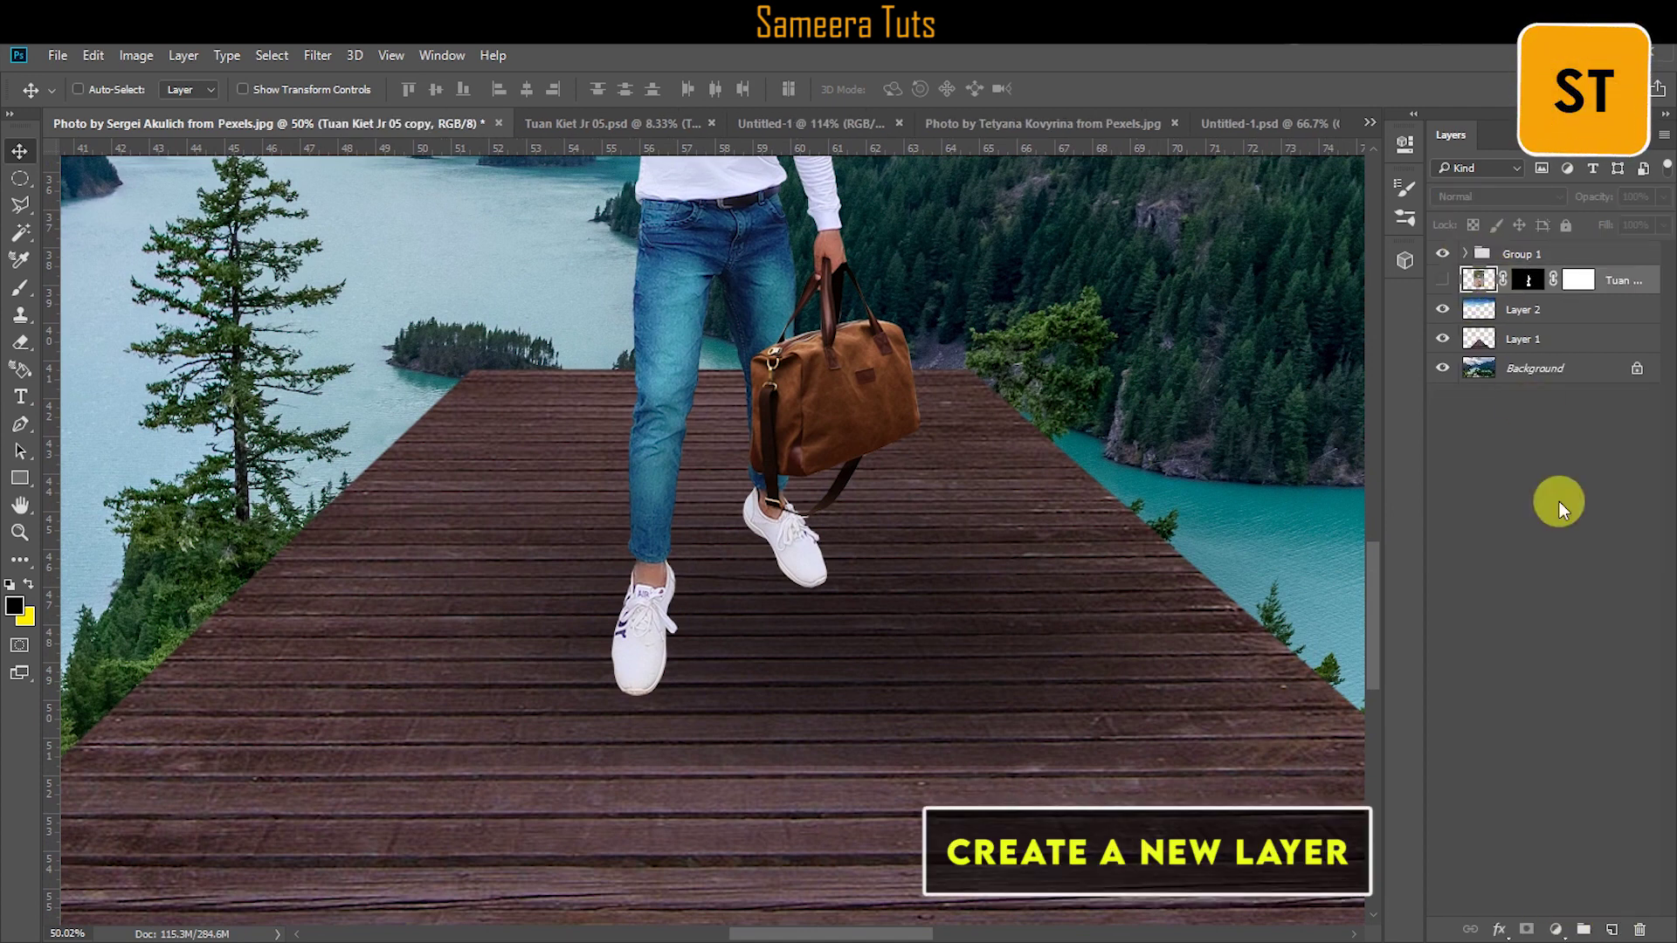
{"action": "left_click", "coordinate": [1608, 928]}
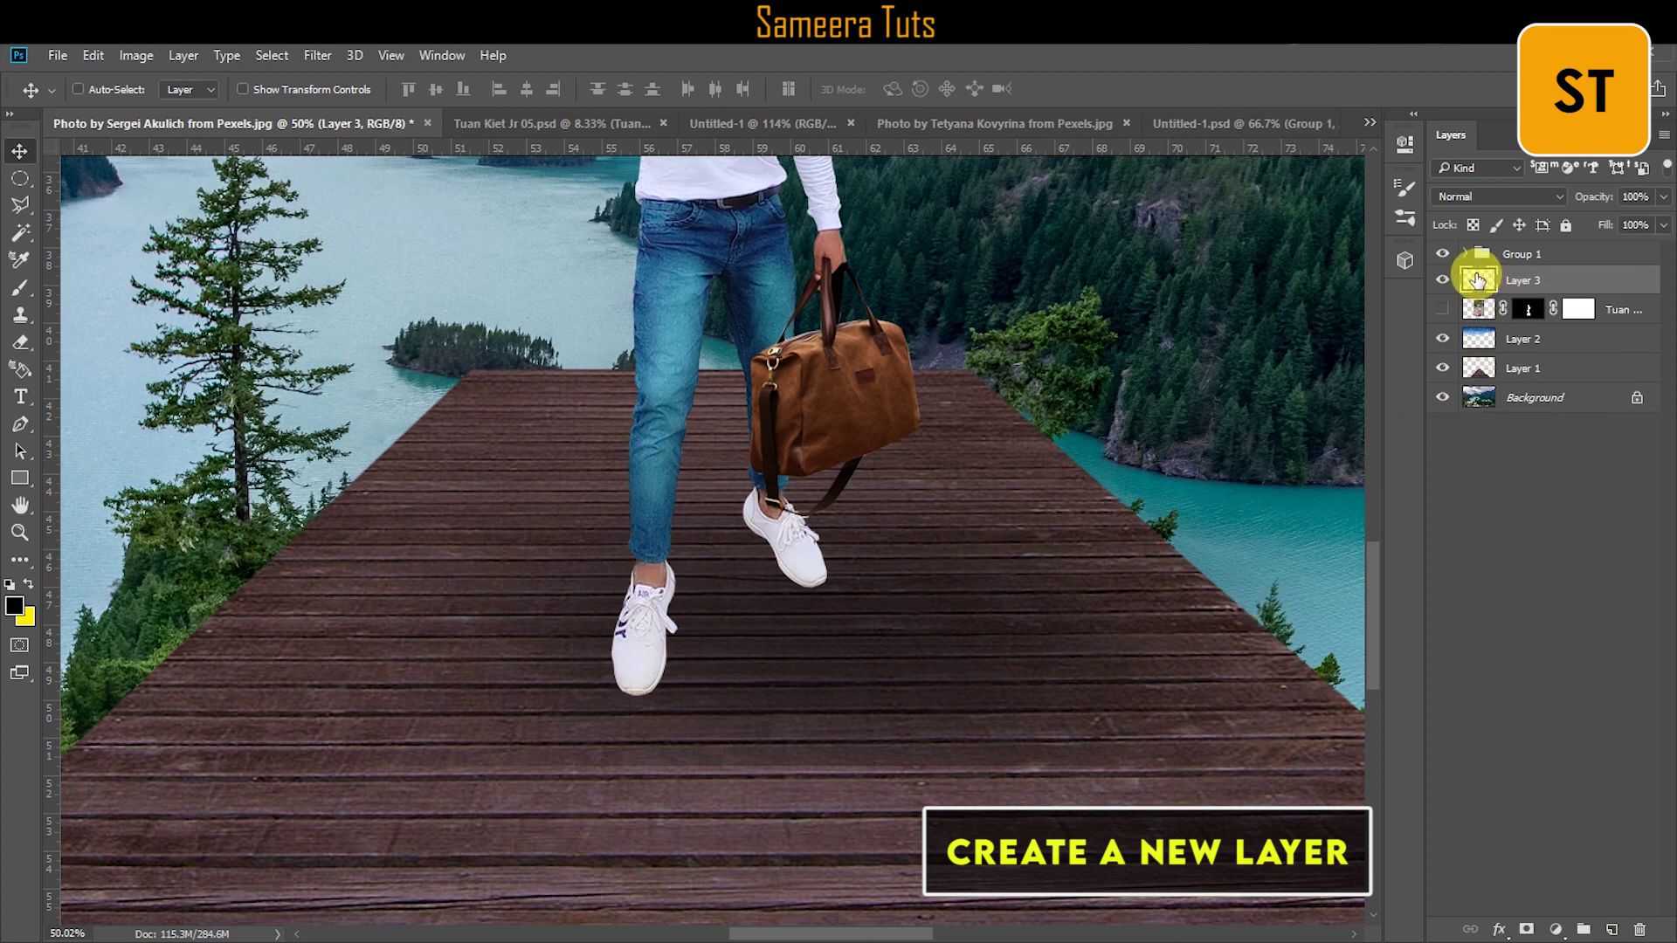
Step: Paint black contact shadows on the new layer along the edges of both shoes with a soft 45 px brush
{"action": "left_click", "coordinate": [21, 288]}
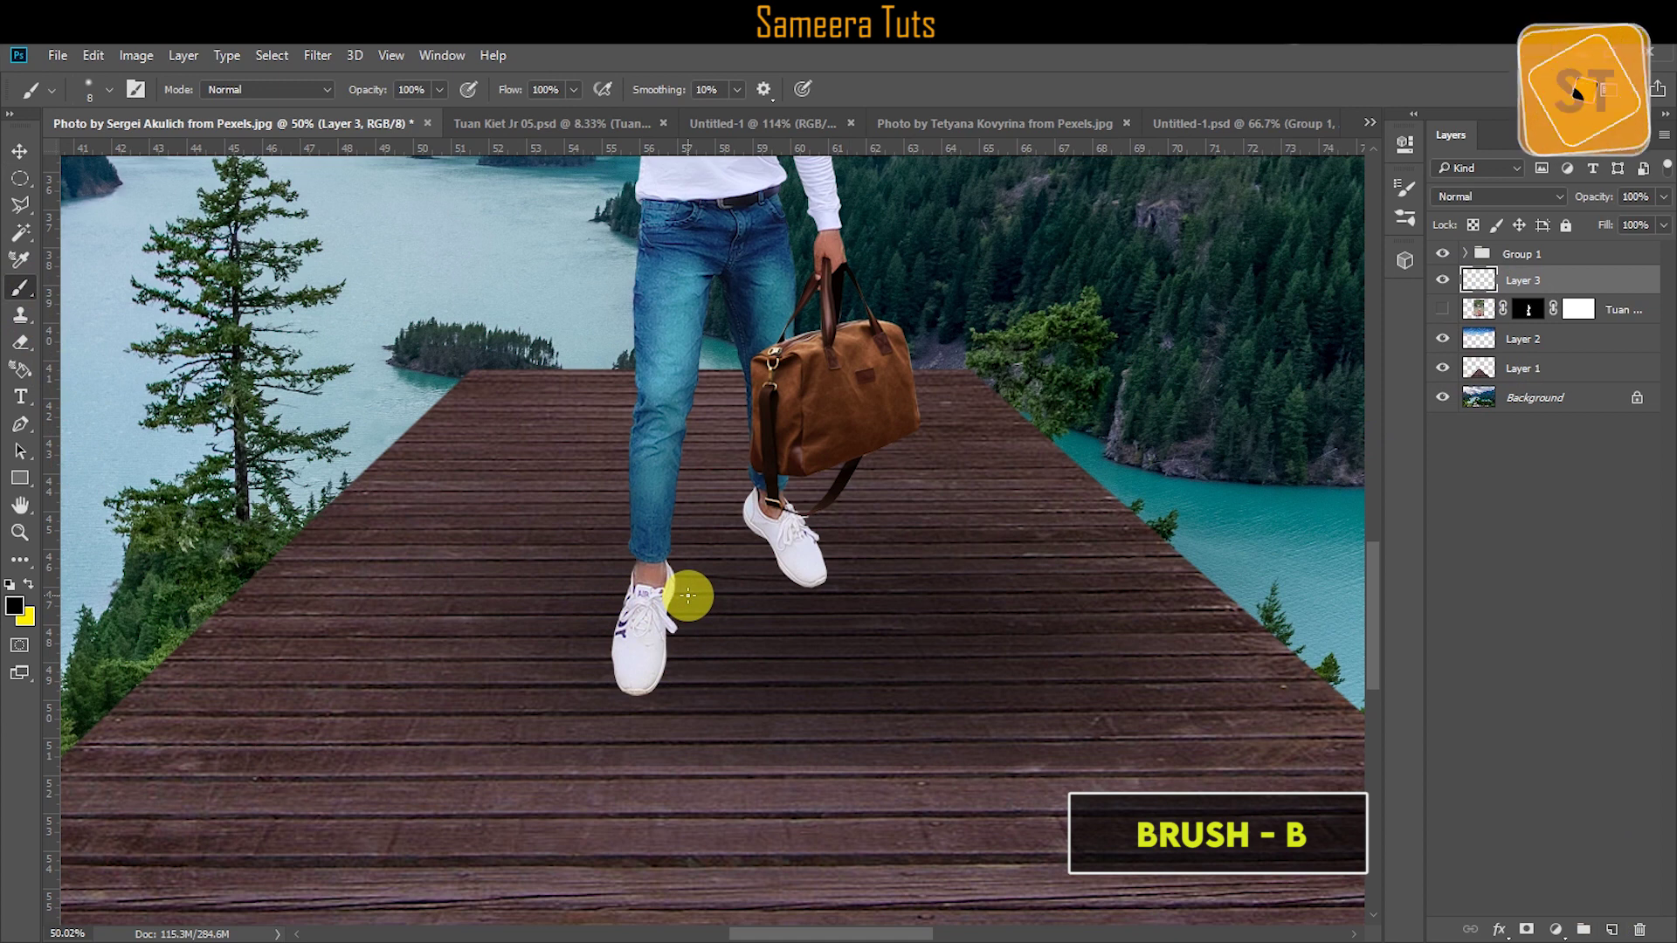
{"action": "key", "text": "bracketright"}
{"action": "key", "text": "bracketright"}
{"action": "key", "text": "bracketright"}
{"action": "key", "text": "bracketright"}
{"action": "key", "text": "bracketright"}
{"action": "key", "text": "bracketright"}
{"action": "key", "text": "bracketright"}
{"action": "key", "text": "bracketright"}
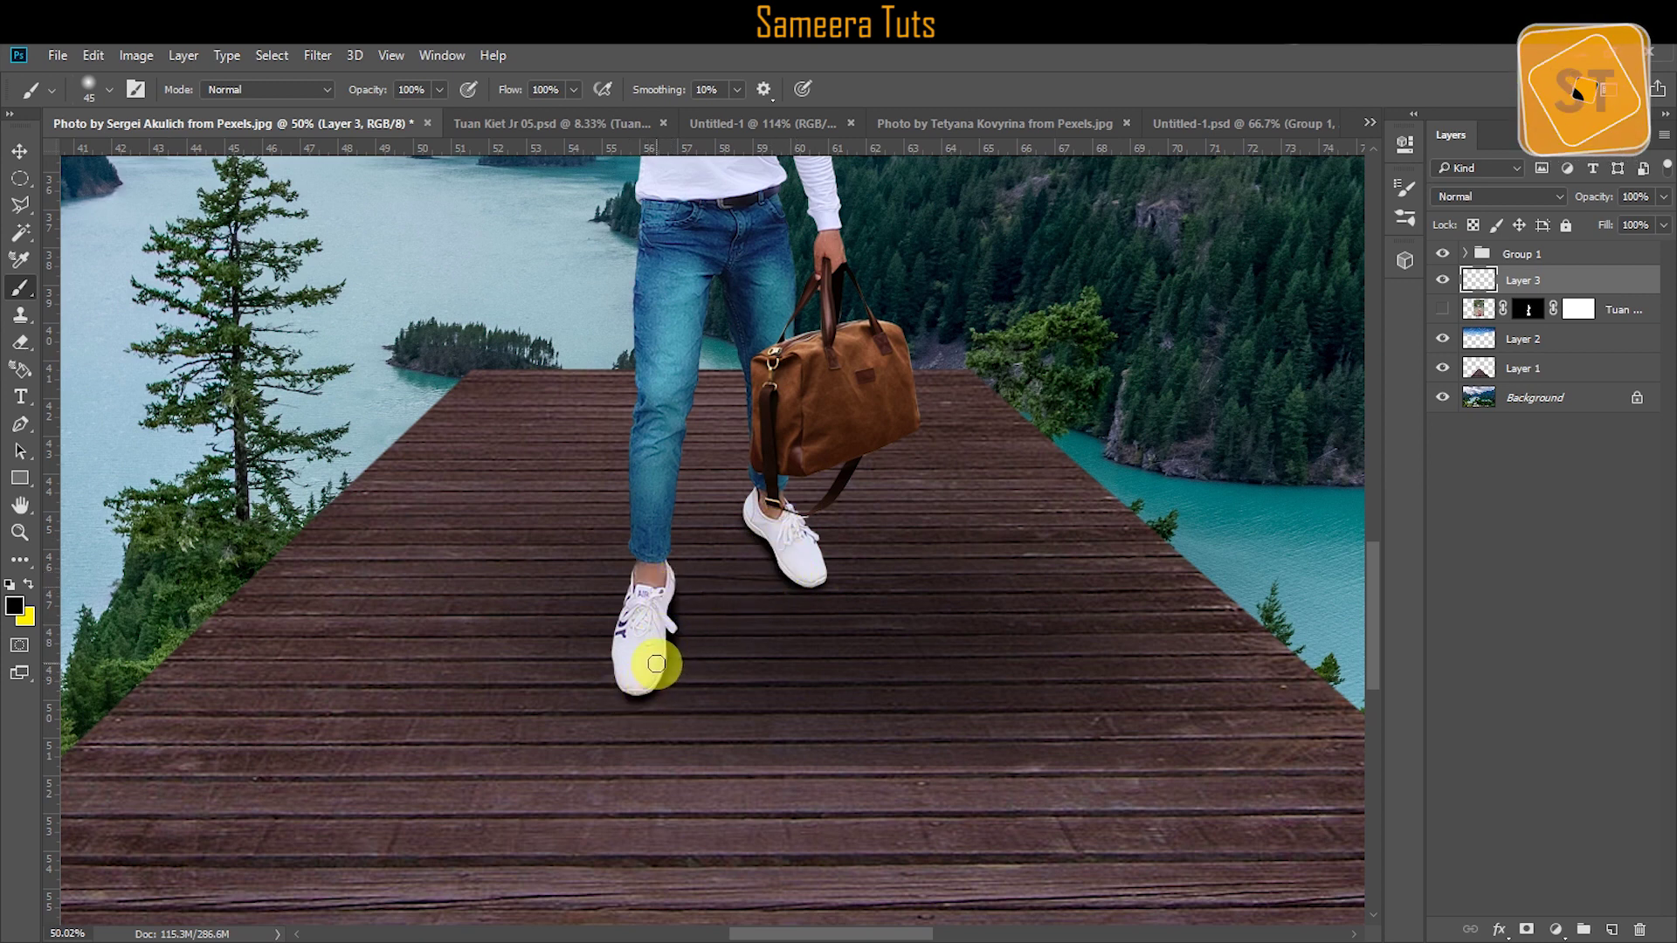
{"action": "left_click", "coordinate": [19, 150]}
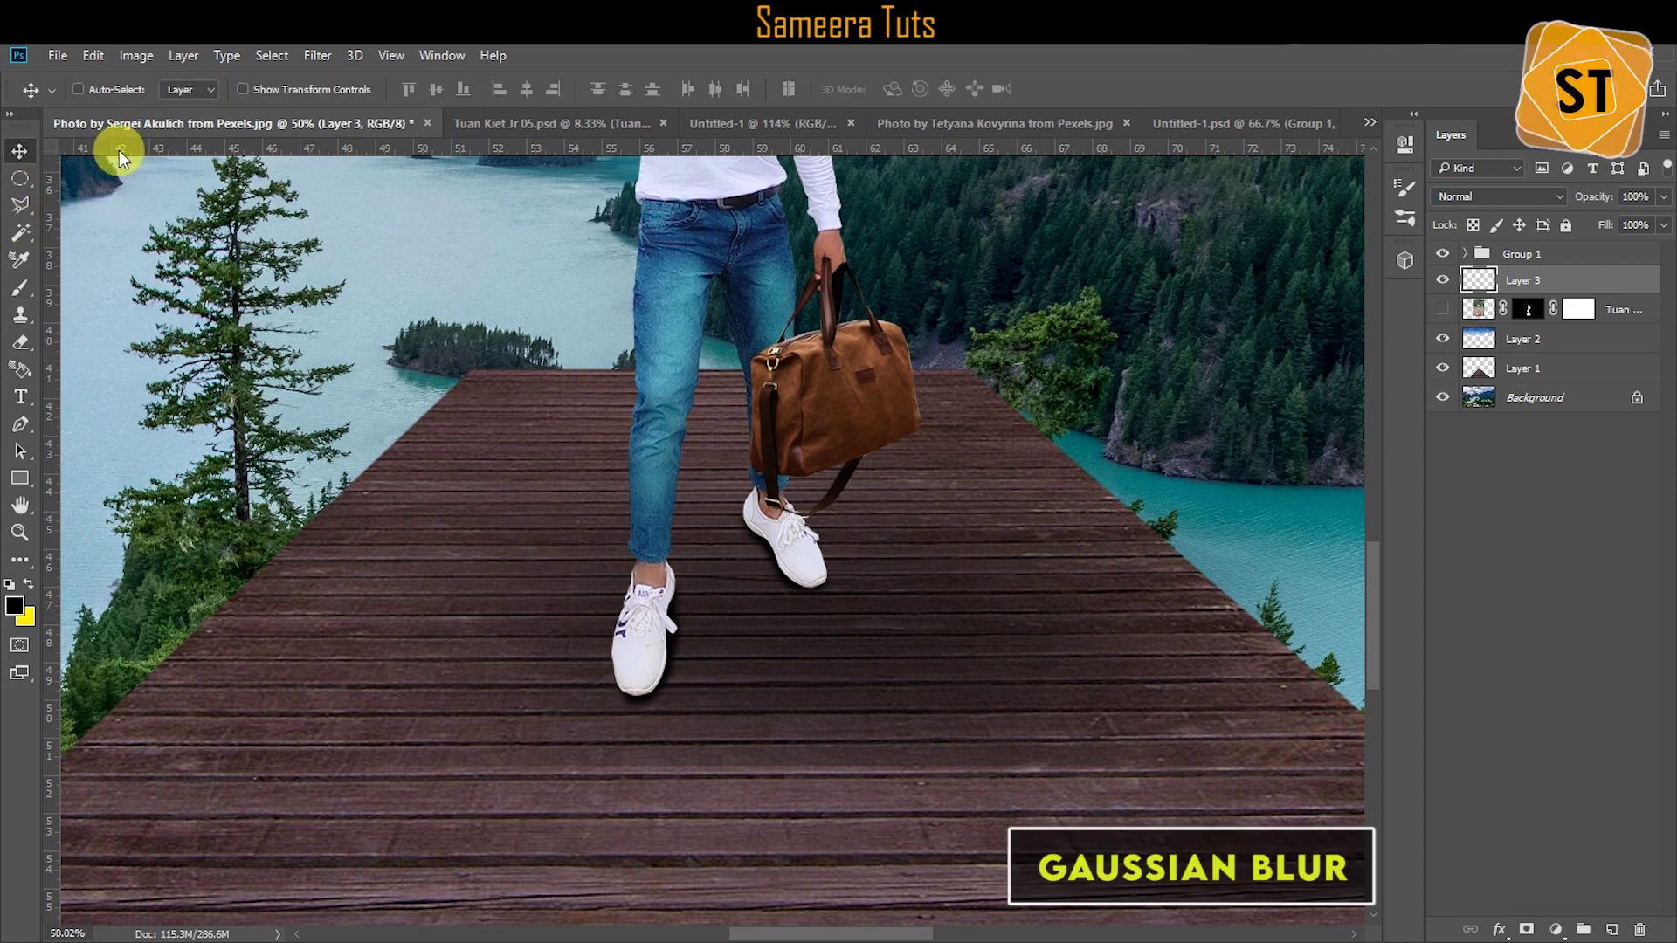
Step: Apply a Gaussian Blur with a radius of about 20.8 pixels to the shoe shadows on Layer 3
{"action": "left_click", "coordinate": [316, 58]}
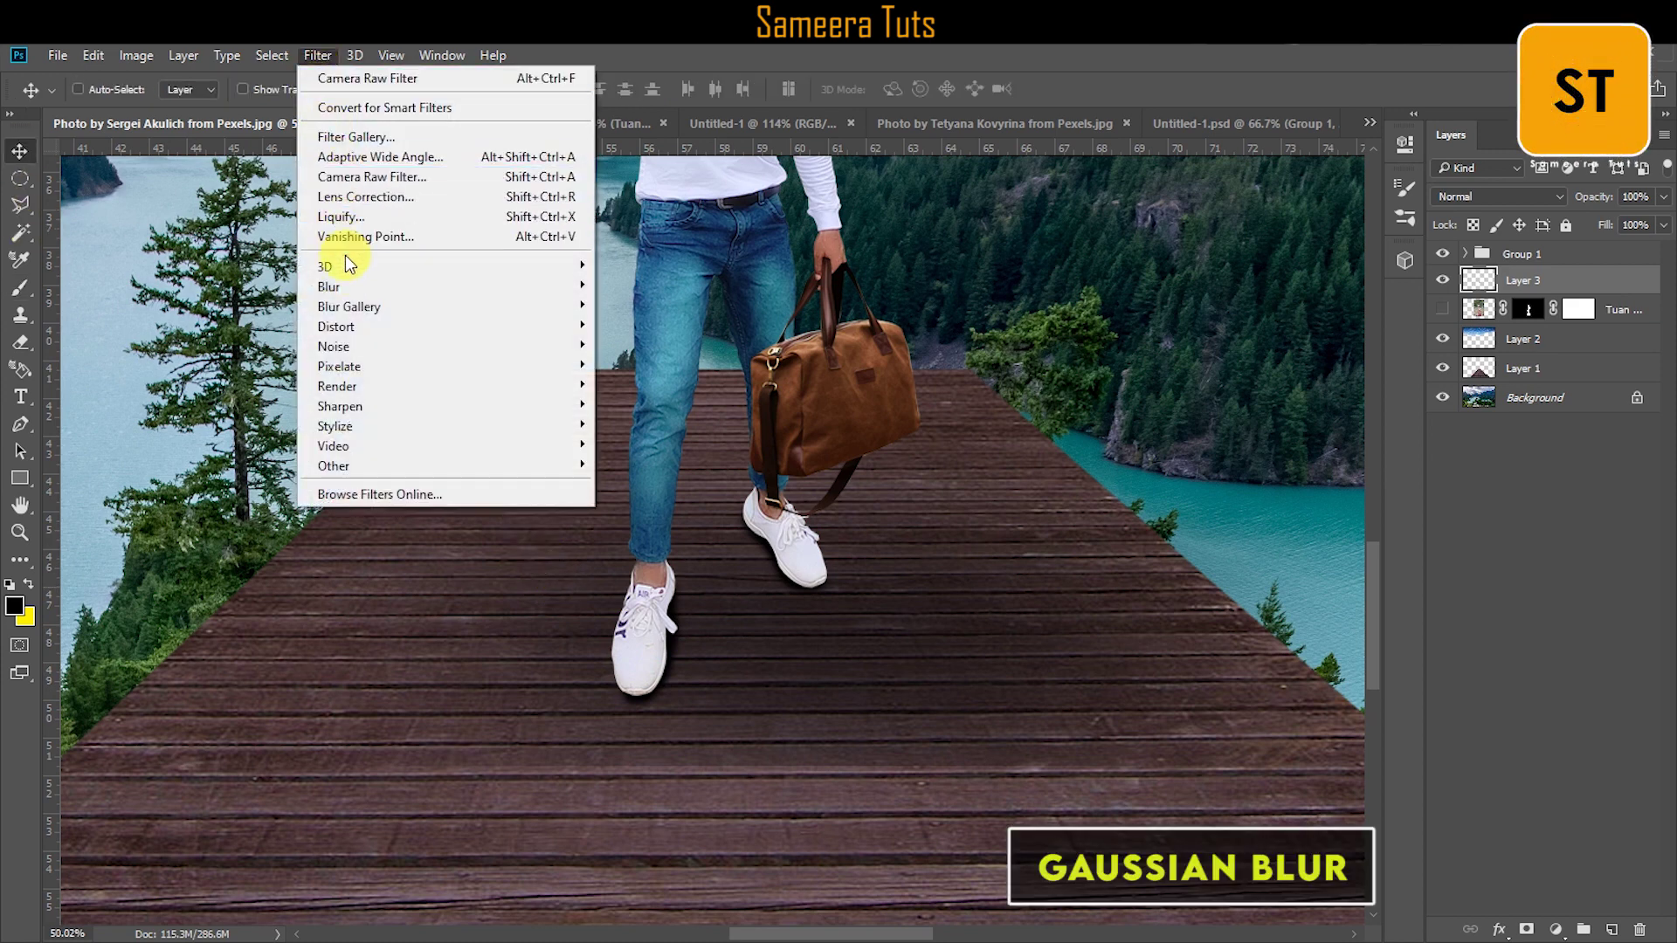
{"action": "mouse_move", "coordinate": [486, 300]}
{"action": "left_click", "coordinate": [649, 366]}
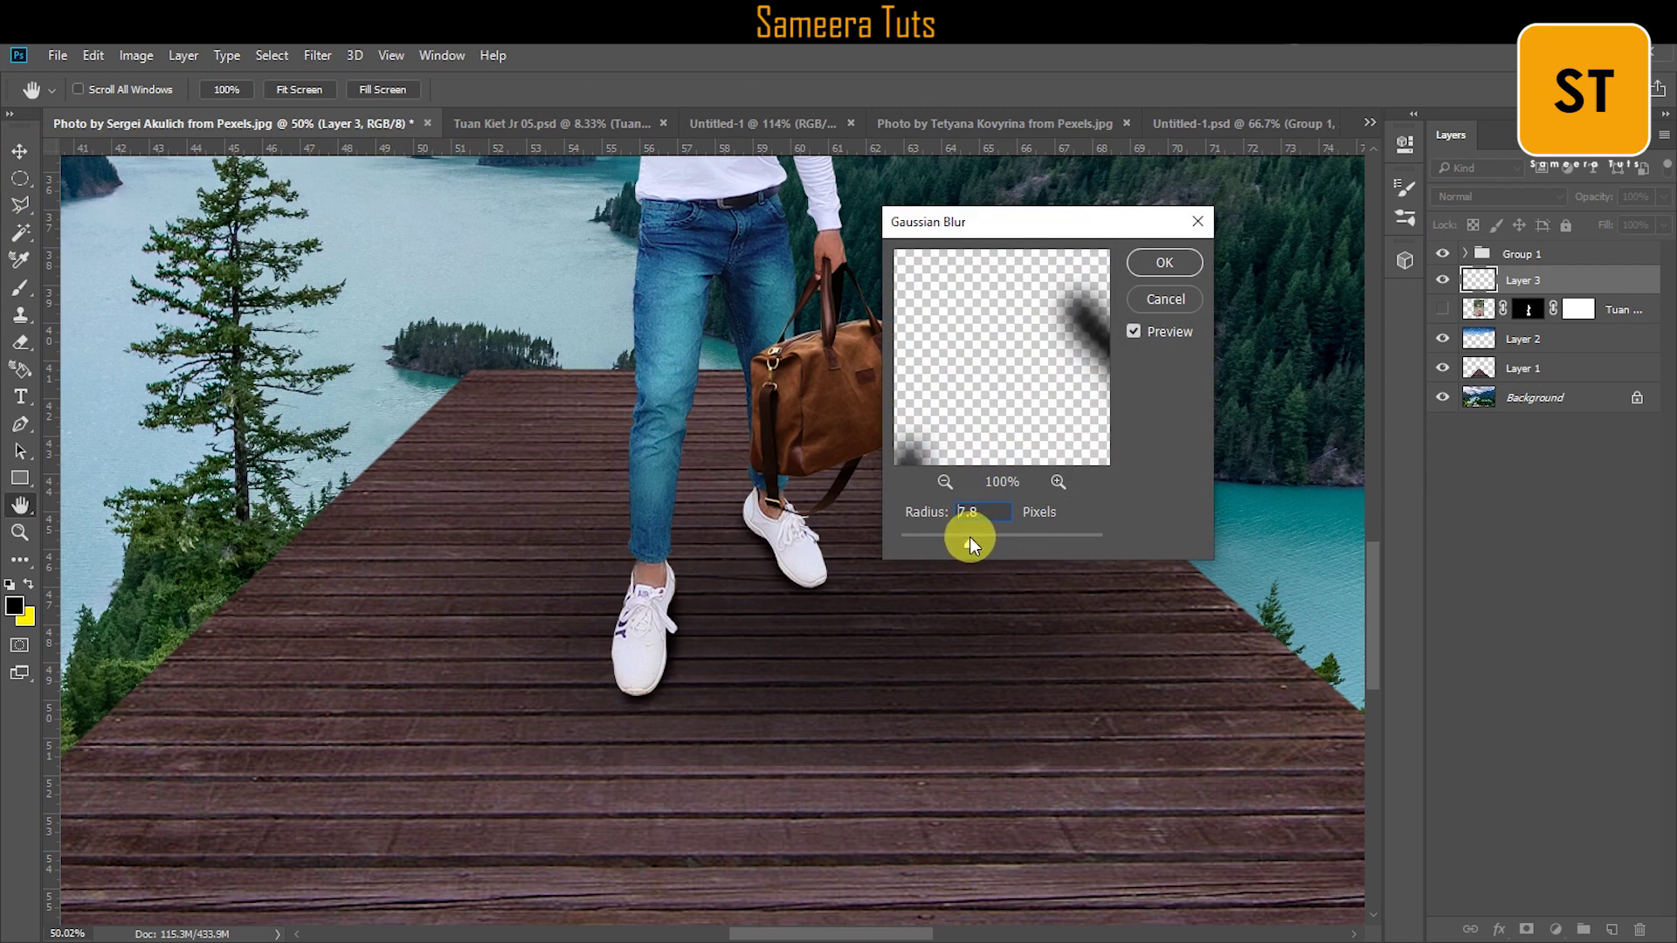
{"action": "left_click_drag", "start_coordinate": [969, 538], "coordinate": [994, 543]}
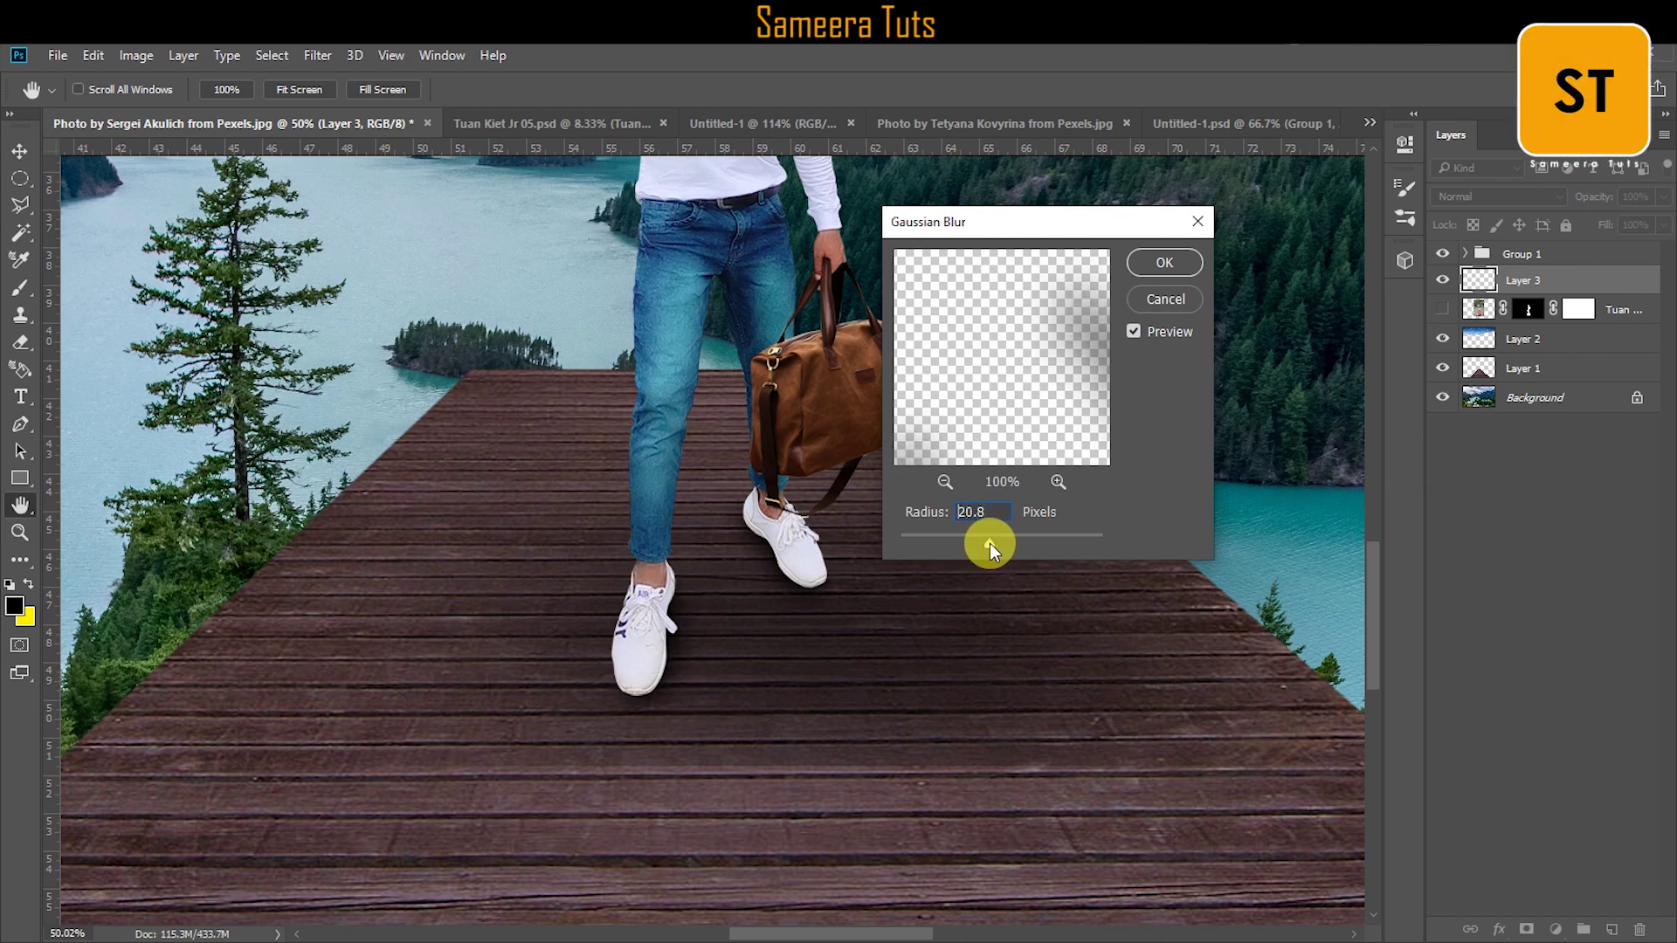
{"action": "left_click", "coordinate": [1167, 263]}
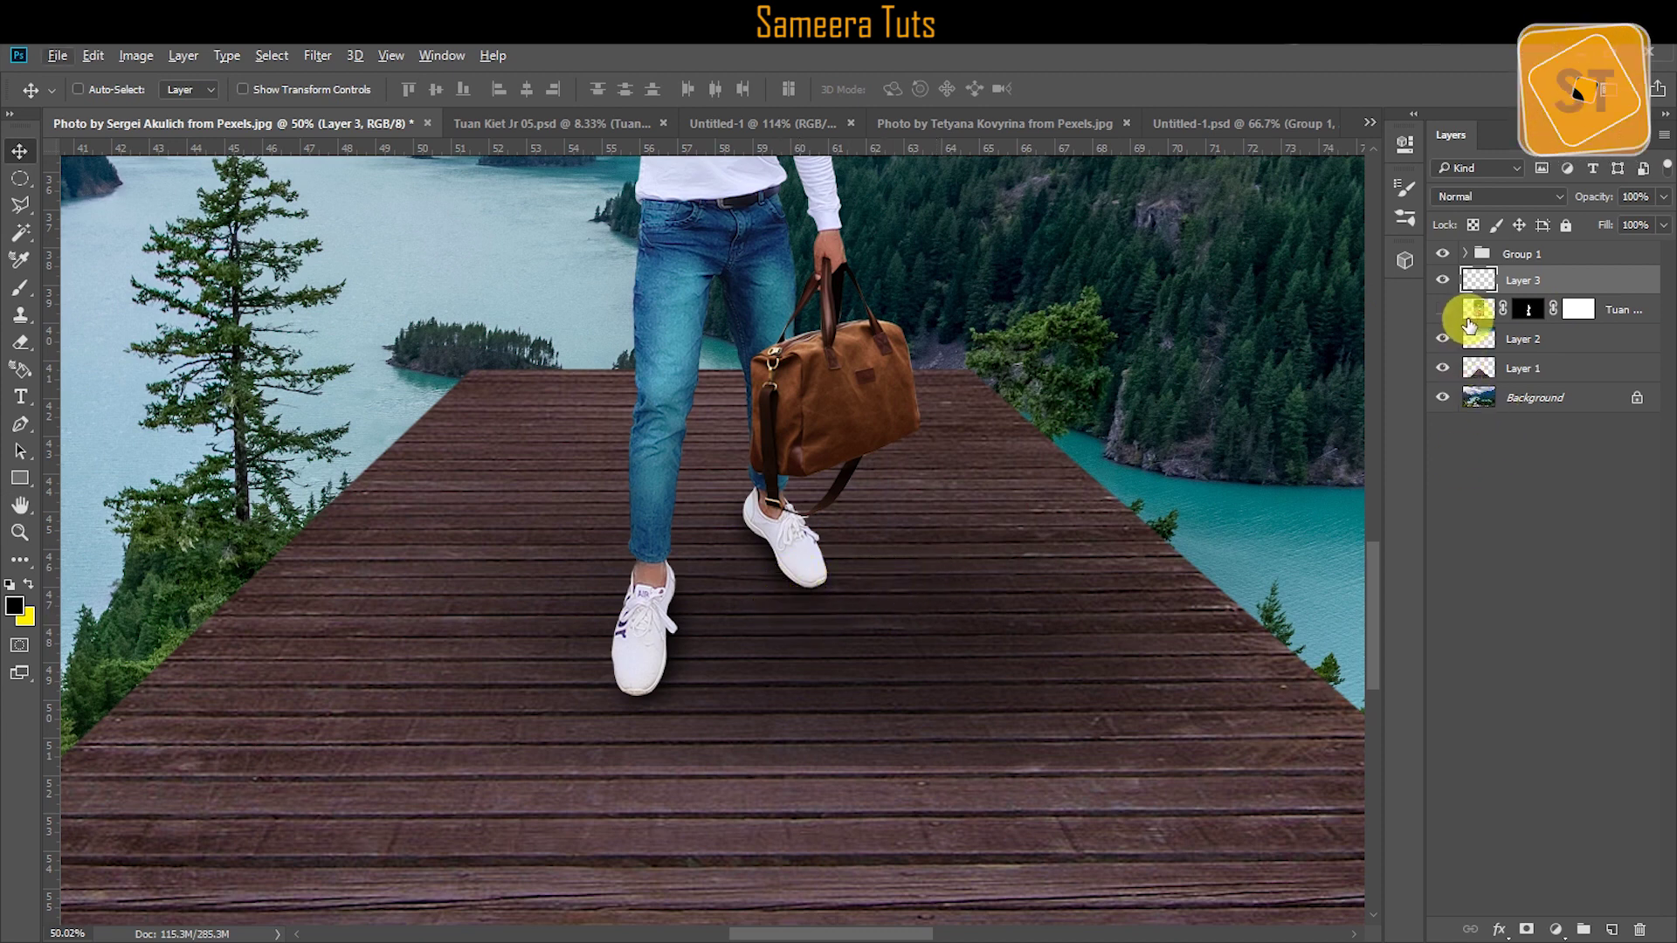
Step: Move Layer 3 above the man's group and erase its shading from the tops of both shoes with a 125 px eraser
{"action": "mouse_move", "coordinate": [1476, 287]}
{"action": "left_mouse_down"}
{"action": "mouse_move", "coordinate": [1512, 239]}
{"action": "mouse_move", "coordinate": [1536, 244]}
{"action": "left_mouse_up"}
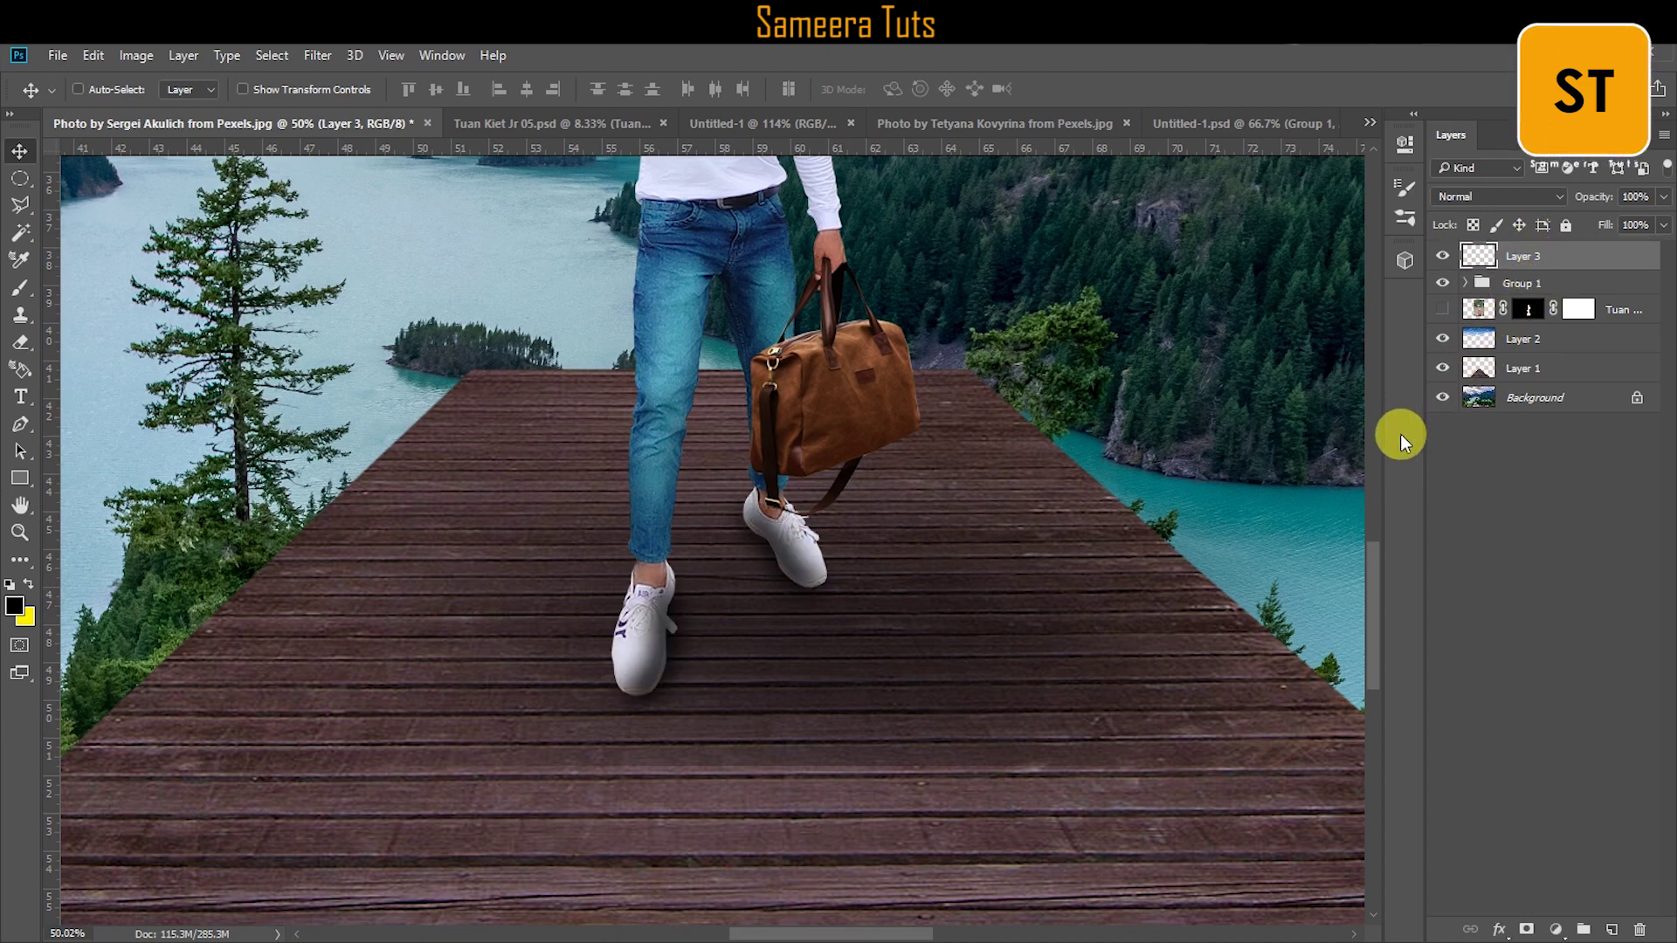
{"action": "scroll", "coordinate": [734, 553], "scroll_direction": "up", "scroll_amount": 5}
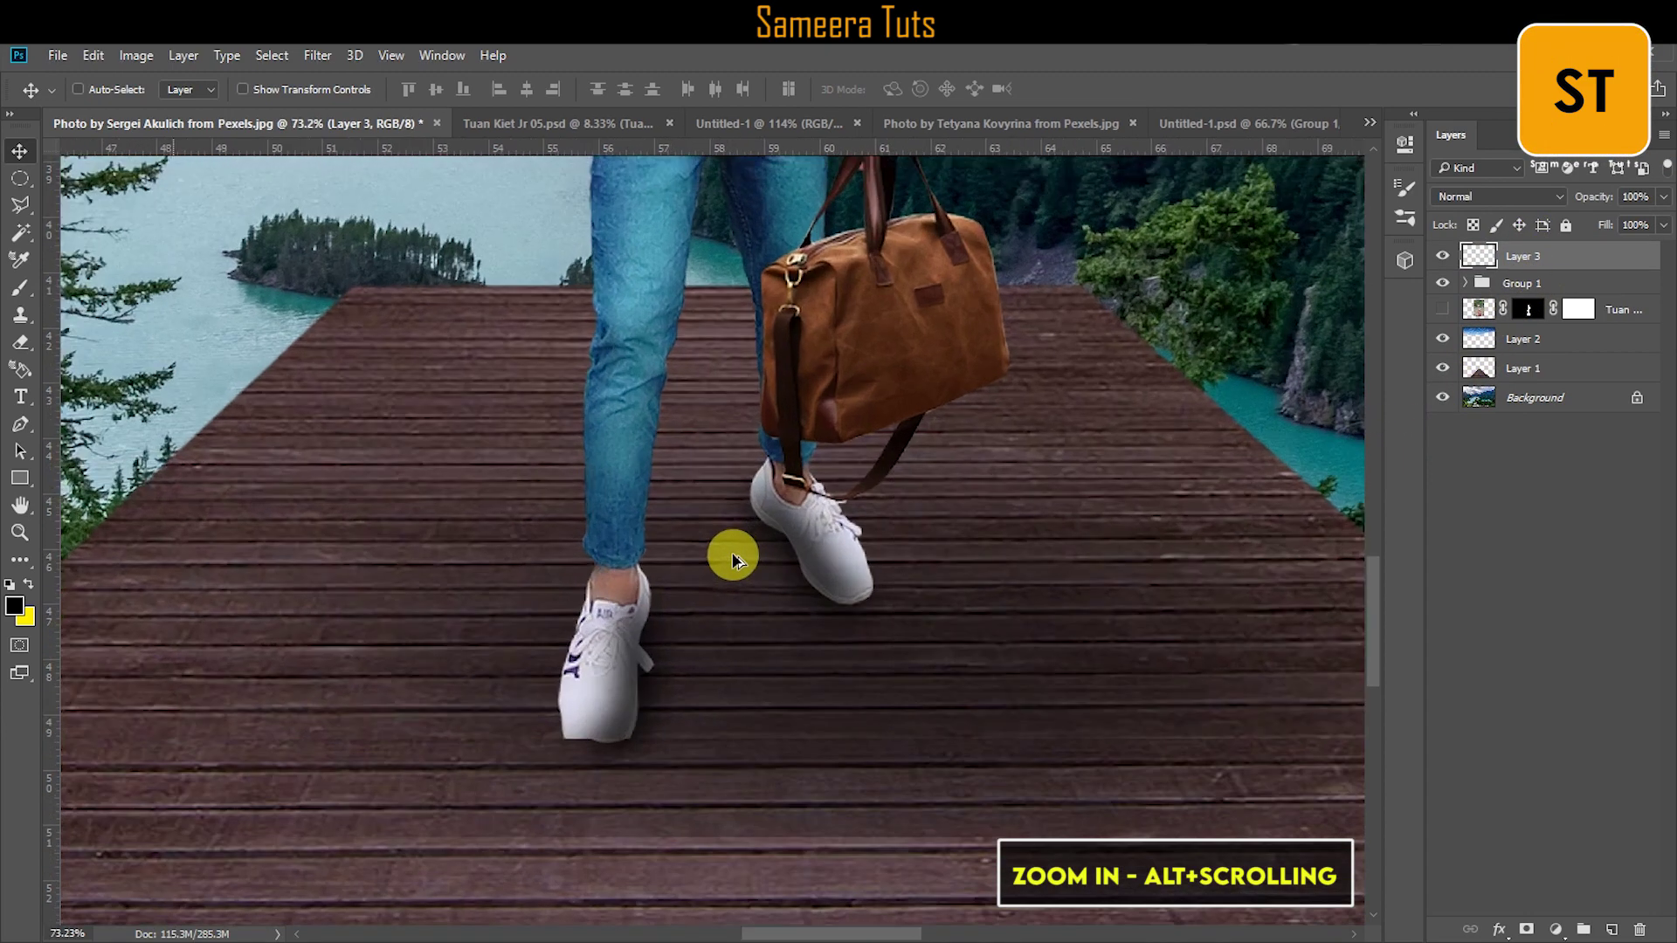
{"action": "scroll", "coordinate": [782, 563], "scroll_direction": "up", "scroll_amount": 1}
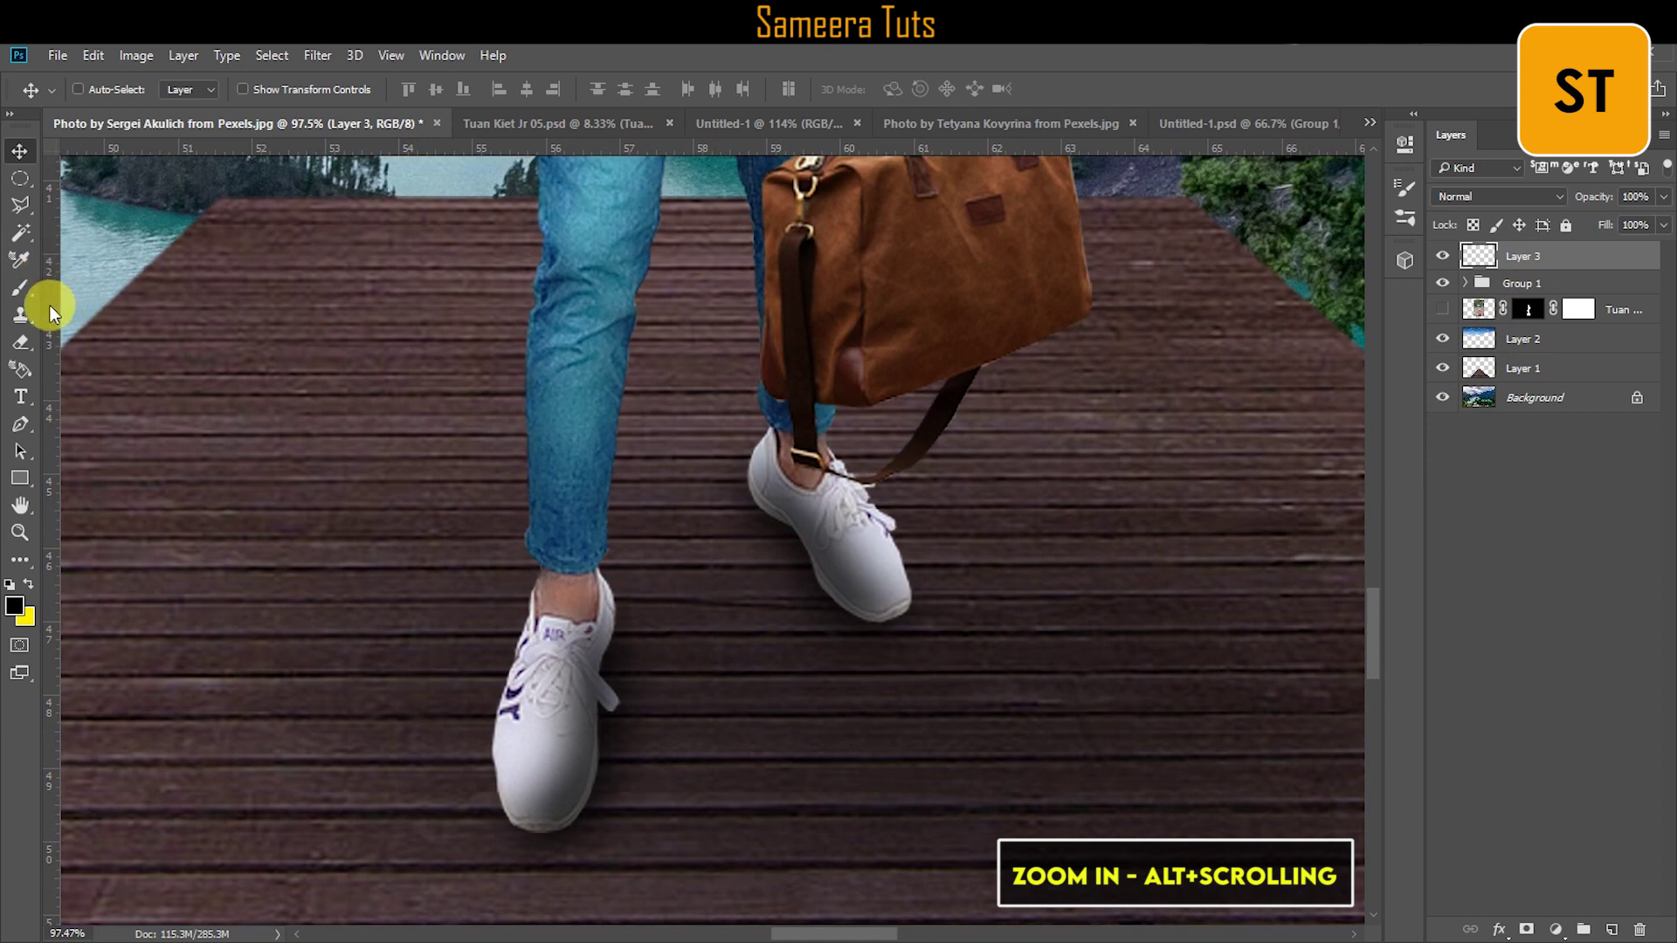
{"action": "left_click", "coordinate": [24, 346]}
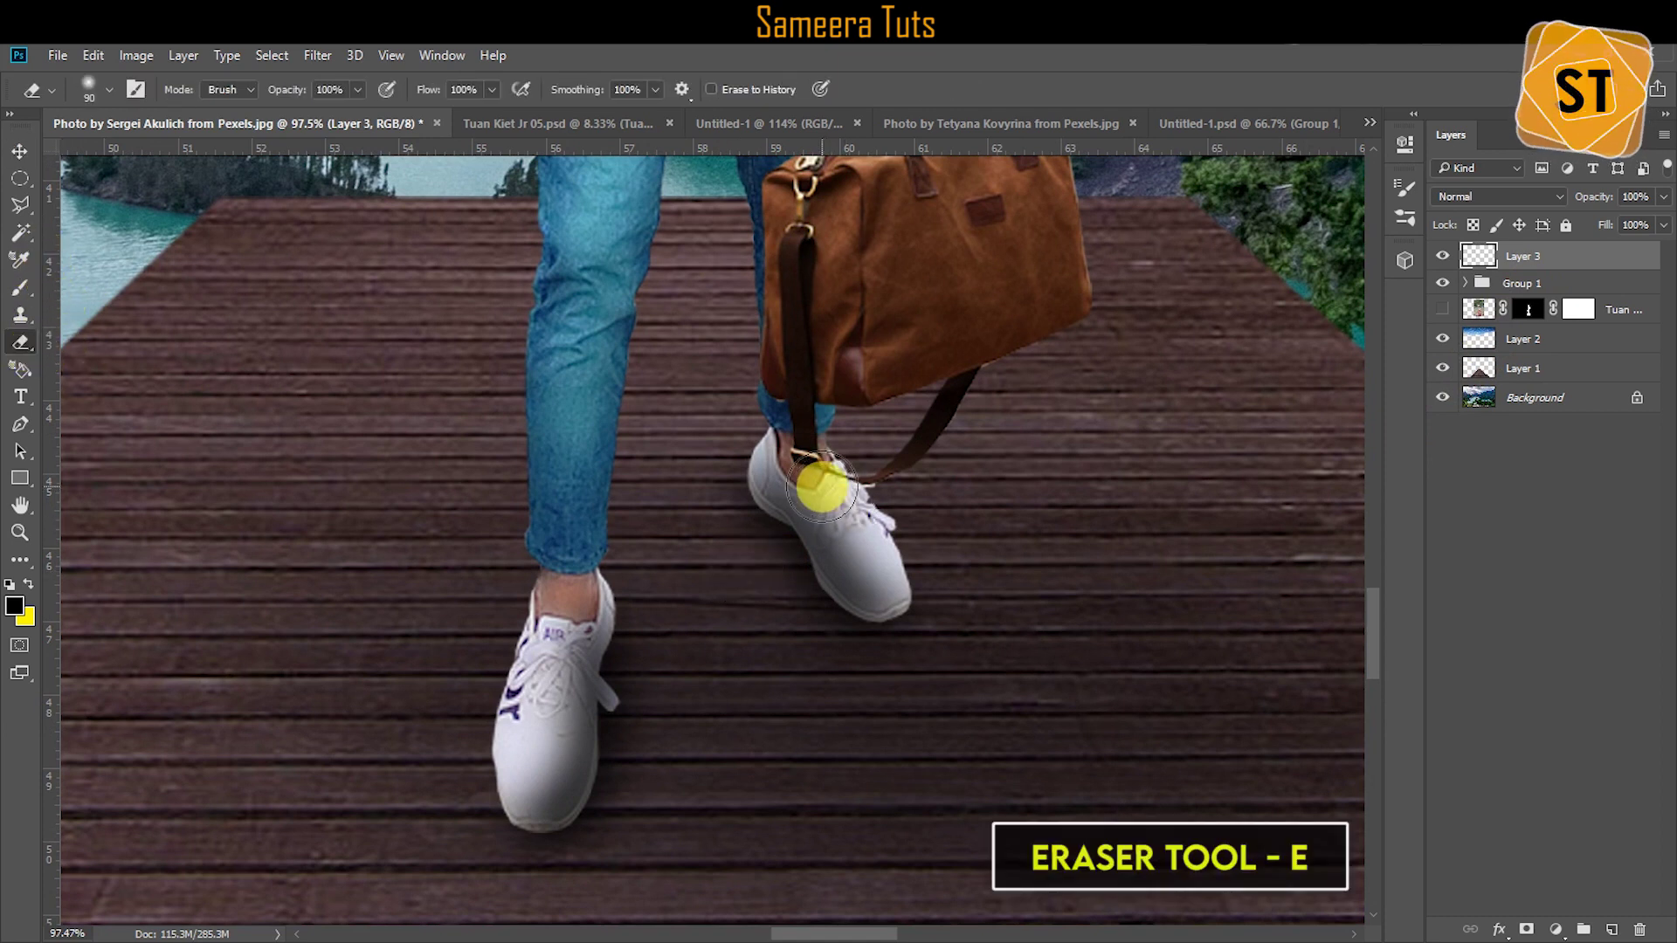
{"action": "key", "text": "bracketright"}
{"action": "key", "text": "bracketright"}
{"action": "key", "text": "bracketright"}
{"action": "mouse_move", "coordinate": [875, 537]}
{"action": "left_mouse_down"}
{"action": "mouse_move", "coordinate": [917, 560]}
{"action": "mouse_move", "coordinate": [882, 546]}
{"action": "mouse_move", "coordinate": [865, 490]}
{"action": "left_mouse_up"}
{"action": "mouse_move", "coordinate": [866, 490]}
{"action": "left_mouse_down"}
{"action": "mouse_move", "coordinate": [822, 437]}
{"action": "mouse_move", "coordinate": [884, 483]}
{"action": "mouse_move", "coordinate": [892, 549]}
{"action": "mouse_move", "coordinate": [911, 542]}
{"action": "mouse_move", "coordinate": [810, 646]}
{"action": "mouse_move", "coordinate": [500, 657]}
{"action": "mouse_move", "coordinate": [534, 649]}
{"action": "mouse_move", "coordinate": [522, 781]}
{"action": "mouse_move", "coordinate": [526, 656]}
{"action": "mouse_move", "coordinate": [552, 586]}
{"action": "mouse_move", "coordinate": [503, 634]}
{"action": "mouse_move", "coordinate": [487, 761]}
{"action": "mouse_move", "coordinate": [518, 750]}
{"action": "mouse_move", "coordinate": [522, 637]}
{"action": "mouse_move", "coordinate": [507, 746]}
{"action": "left_mouse_up"}
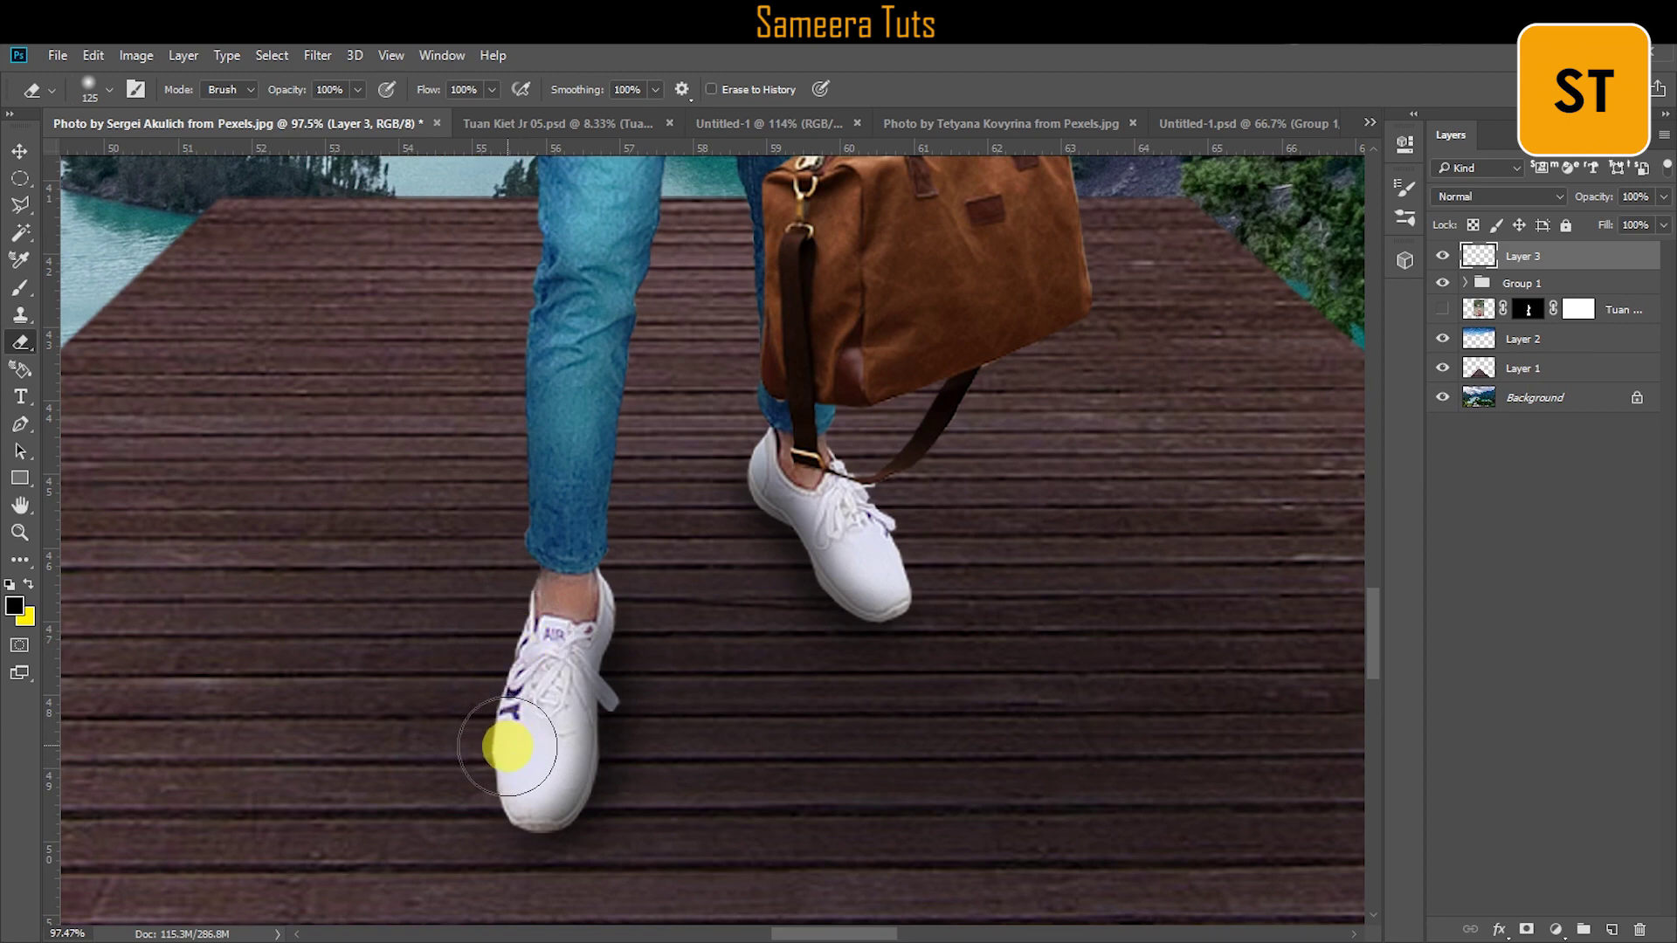
{"action": "left_click", "coordinate": [19, 151]}
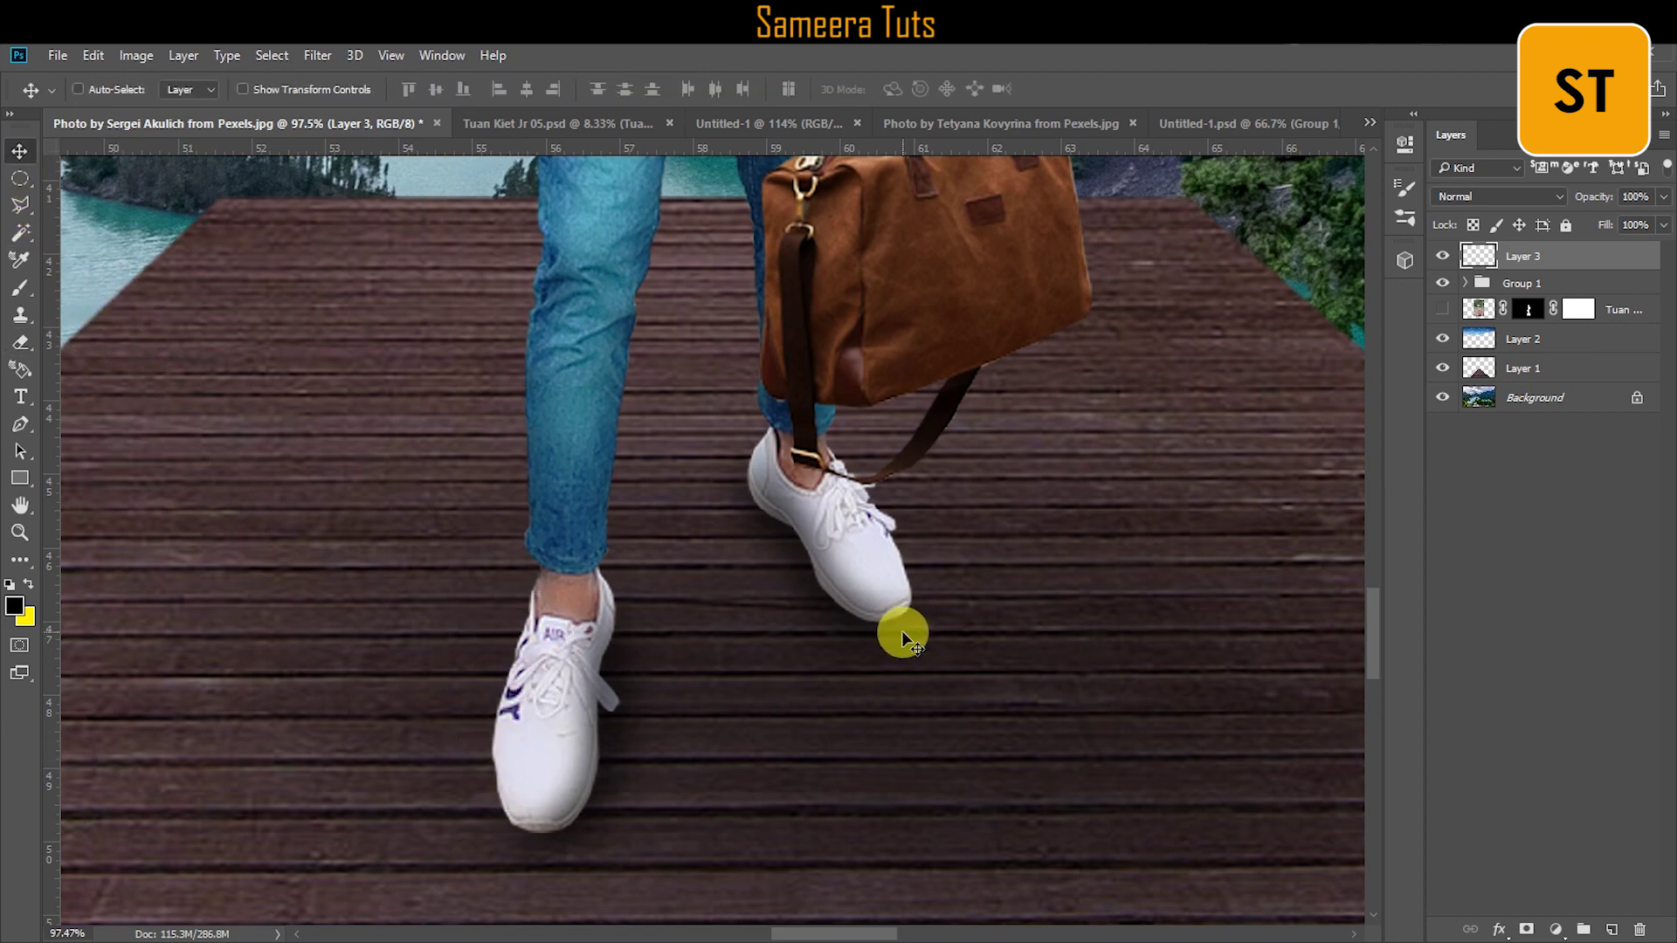
Step: Bring the Dog and Shadow02 layers from Untitled-1 into the composite and place the dog on the pier left of the man
{"action": "scroll", "coordinate": [901, 631], "scroll_direction": "down", "scroll_amount": 2}
{"action": "scroll", "coordinate": [876, 616], "scroll_direction": "down", "scroll_amount": 6}
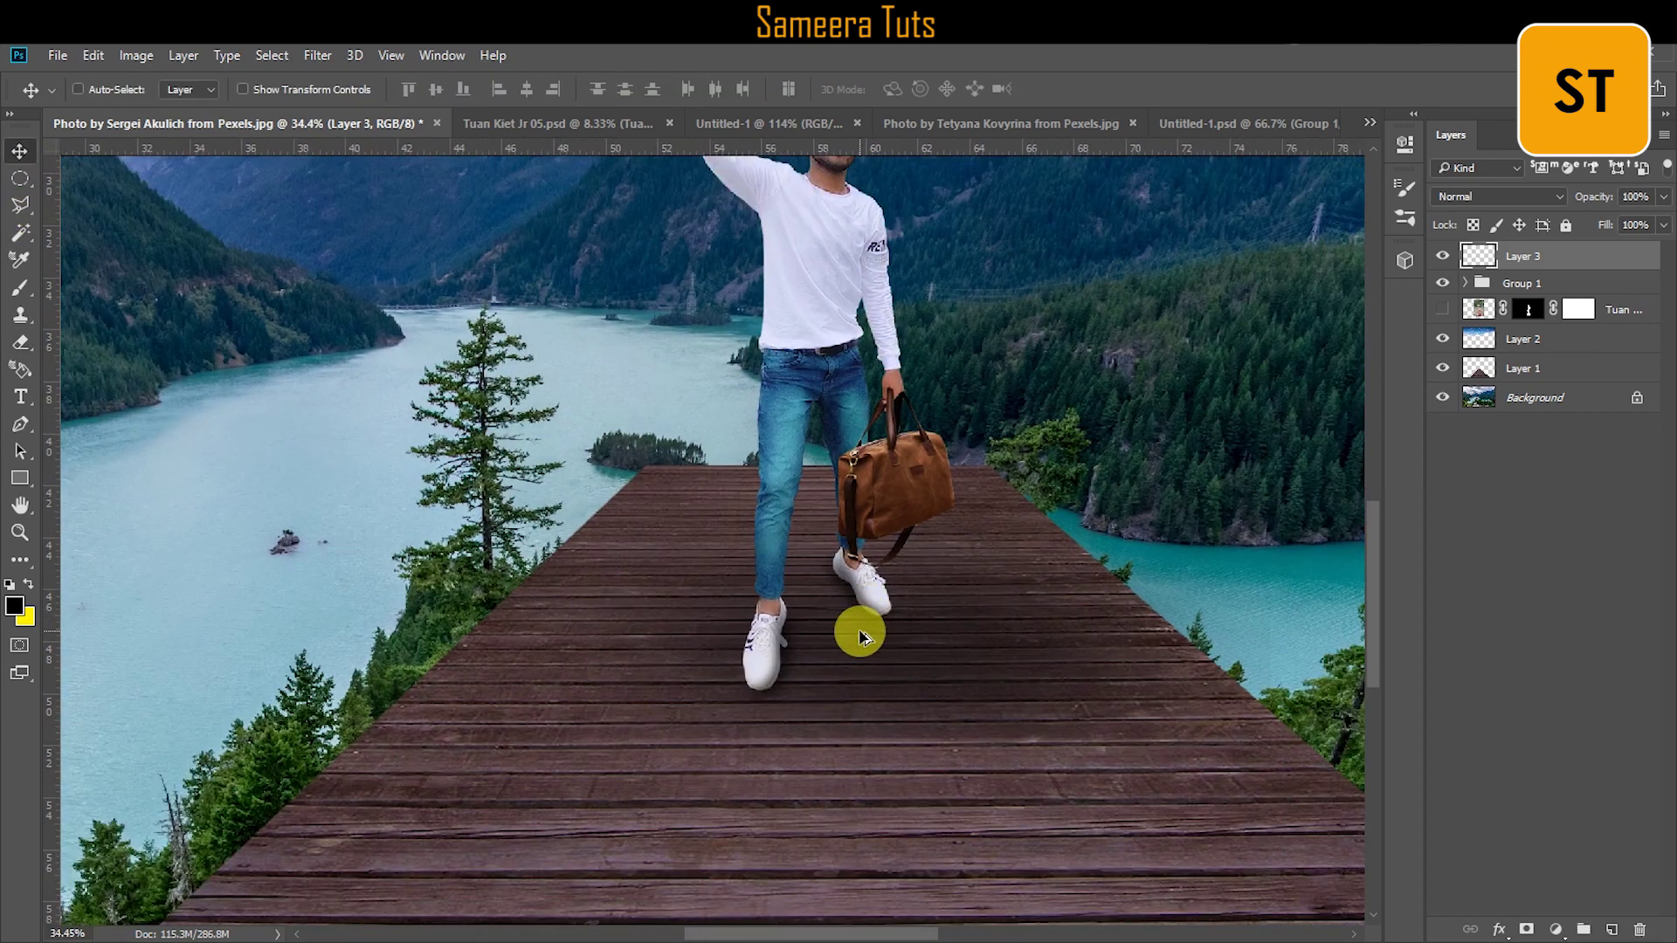
{"action": "scroll", "coordinate": [856, 637], "scroll_direction": "down", "scroll_amount": 2}
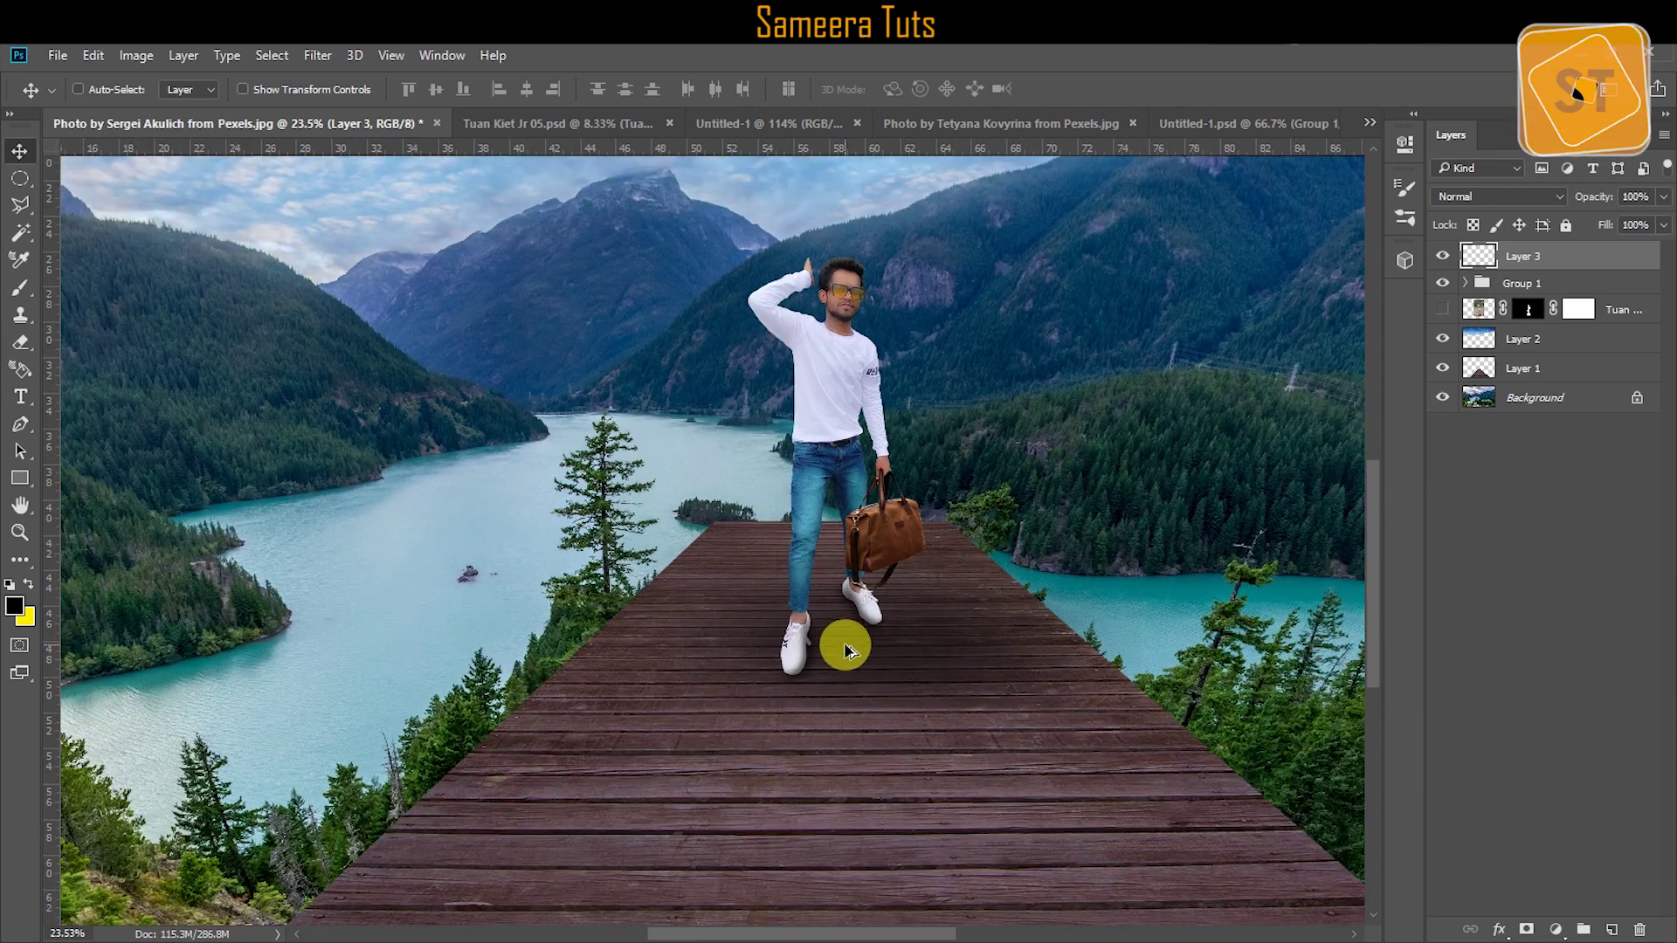
{"action": "scroll", "coordinate": [845, 646], "scroll_direction": "down", "scroll_amount": 1}
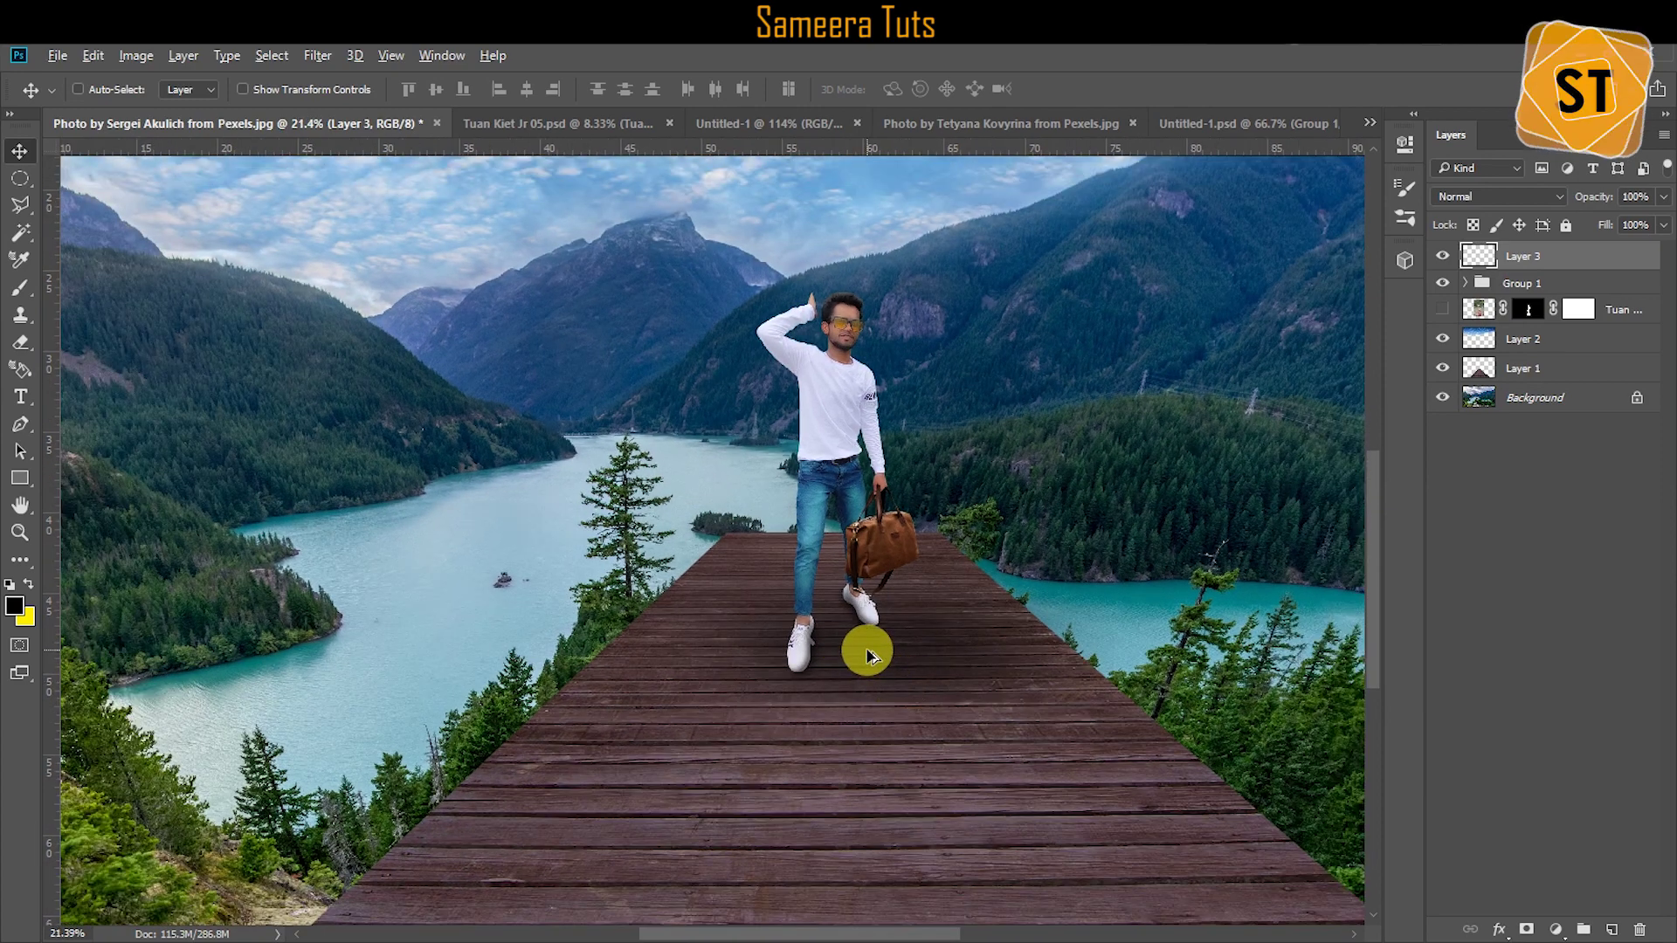
{"action": "scroll", "coordinate": [869, 655], "scroll_direction": "down", "scroll_amount": 1}
{"action": "scroll", "coordinate": [867, 653], "scroll_direction": "down", "scroll_amount": 2}
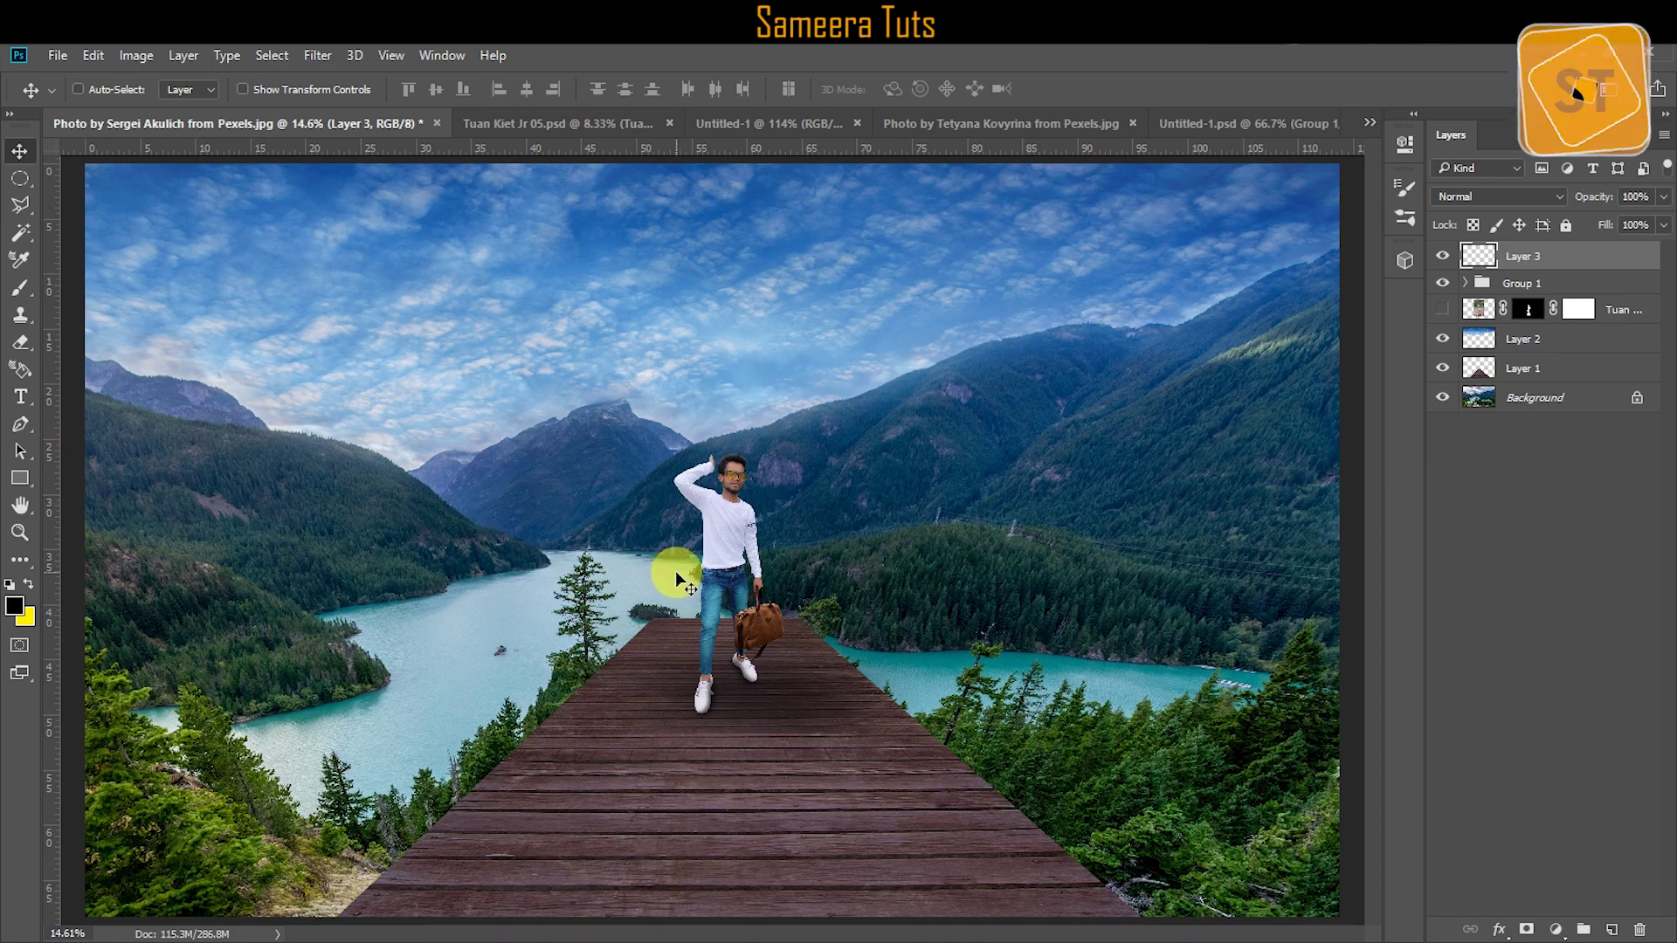
{"action": "left_click", "coordinate": [764, 126]}
{"action": "left_click_drag", "start_coordinate": [713, 568], "coordinate": [730, 642]}
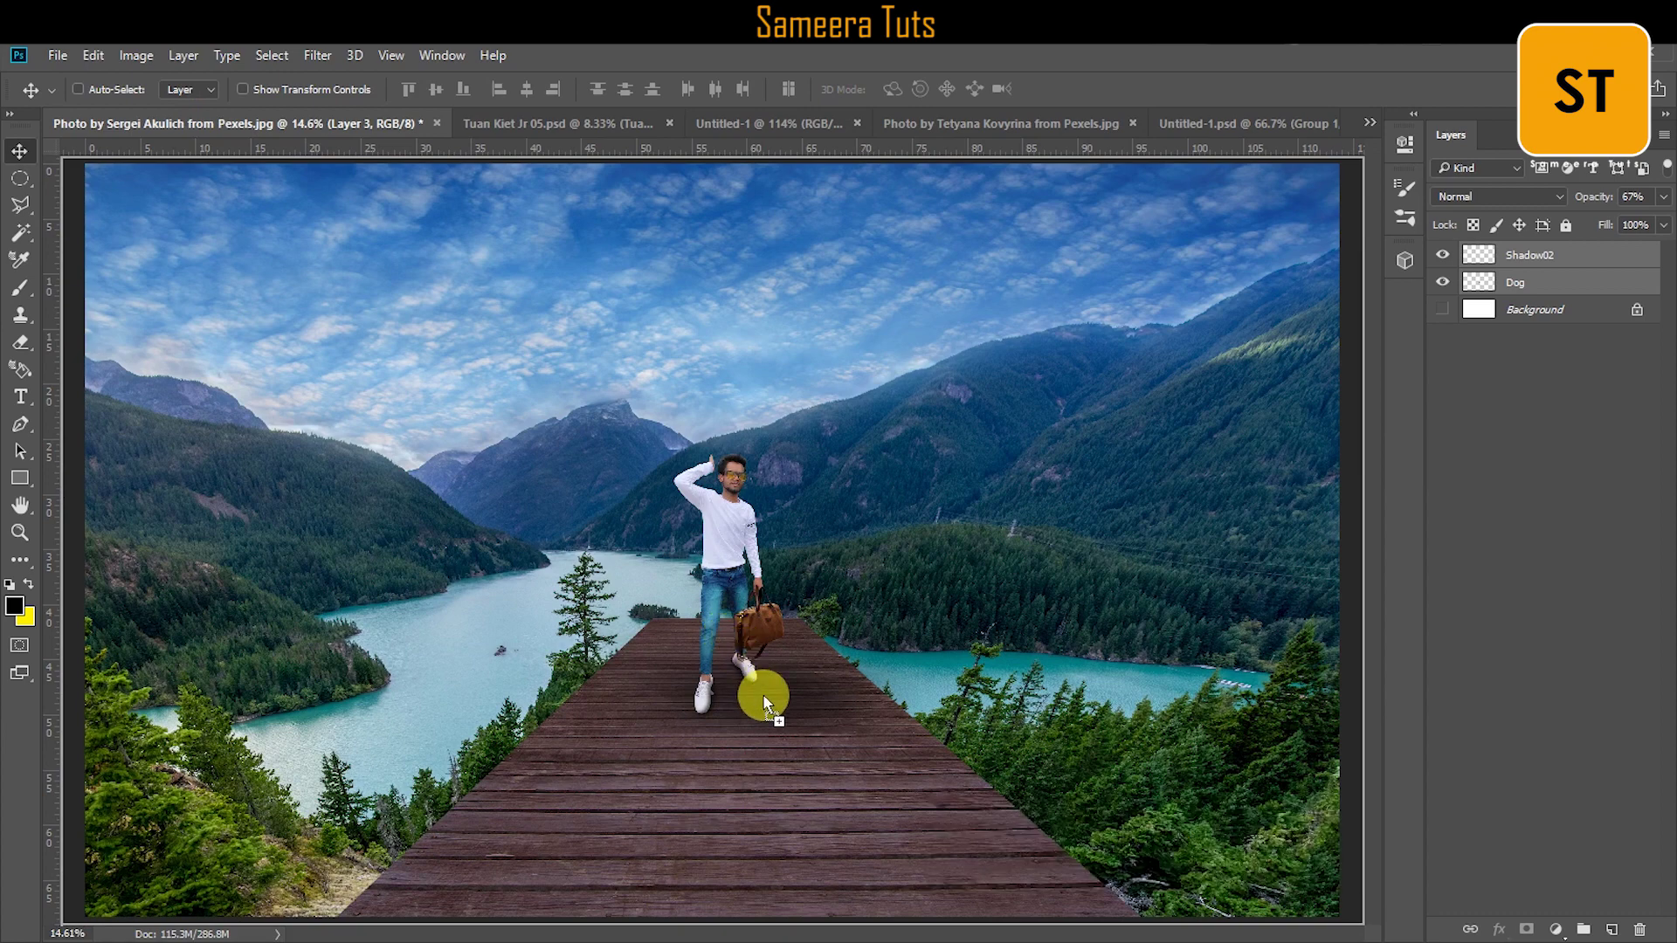
{"action": "left_click_drag", "start_coordinate": [656, 703], "coordinate": [654, 692]}
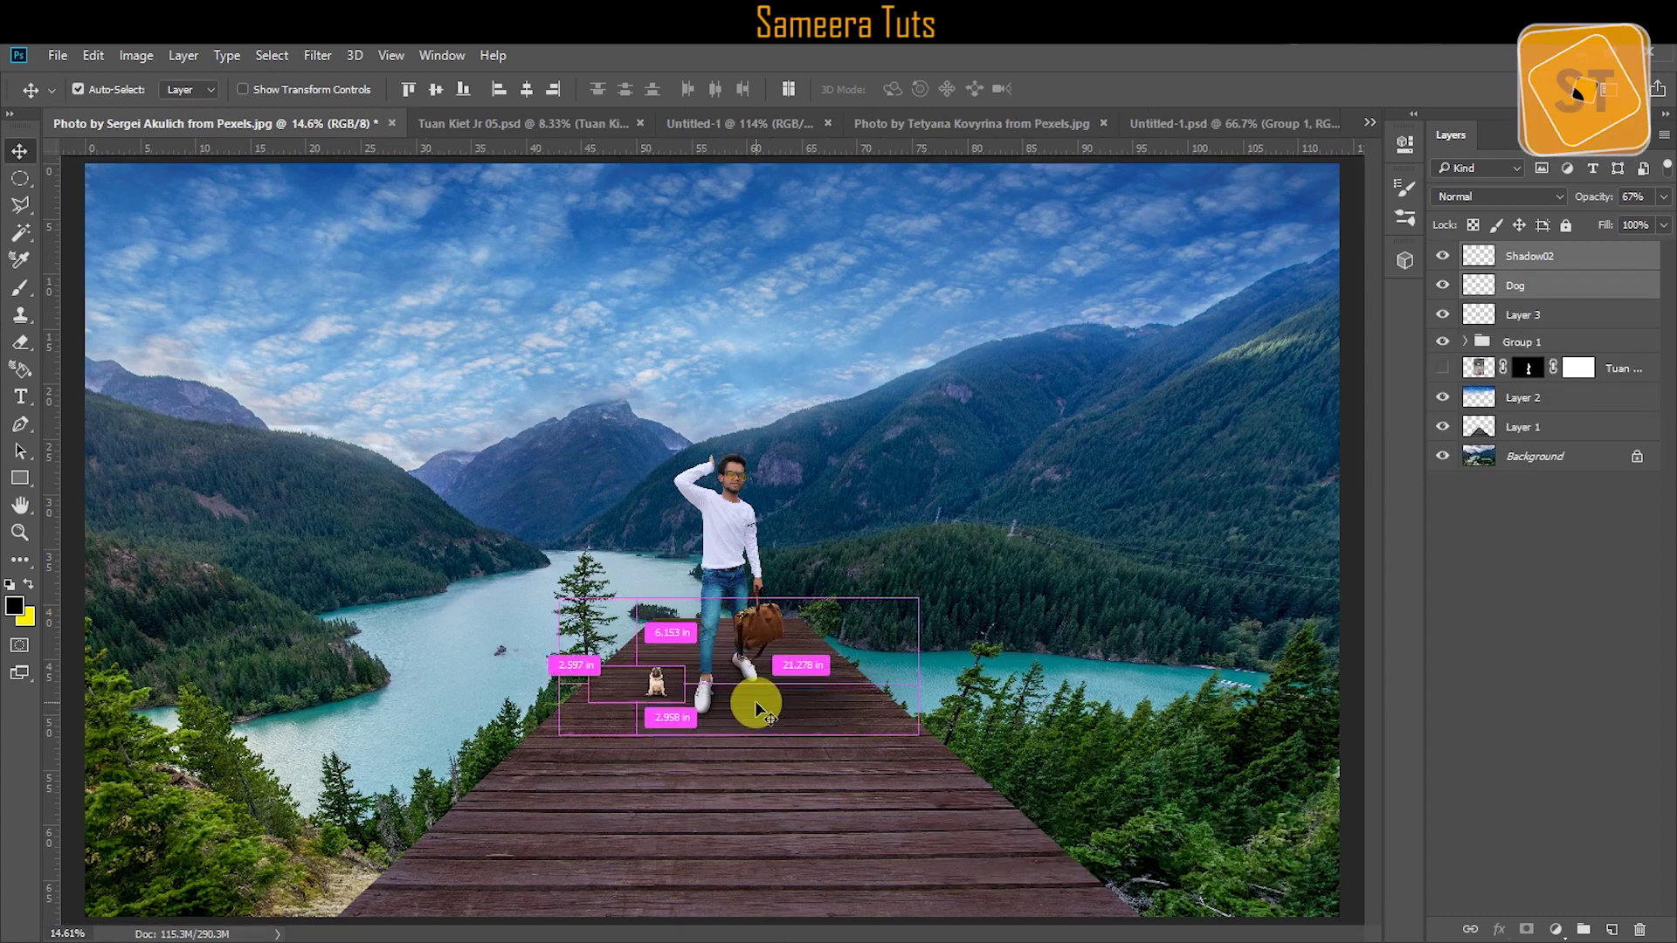
Step: Scale the dog and its shadow together to about 204% beside the man's legs
{"action": "left_click", "coordinate": [93, 55]}
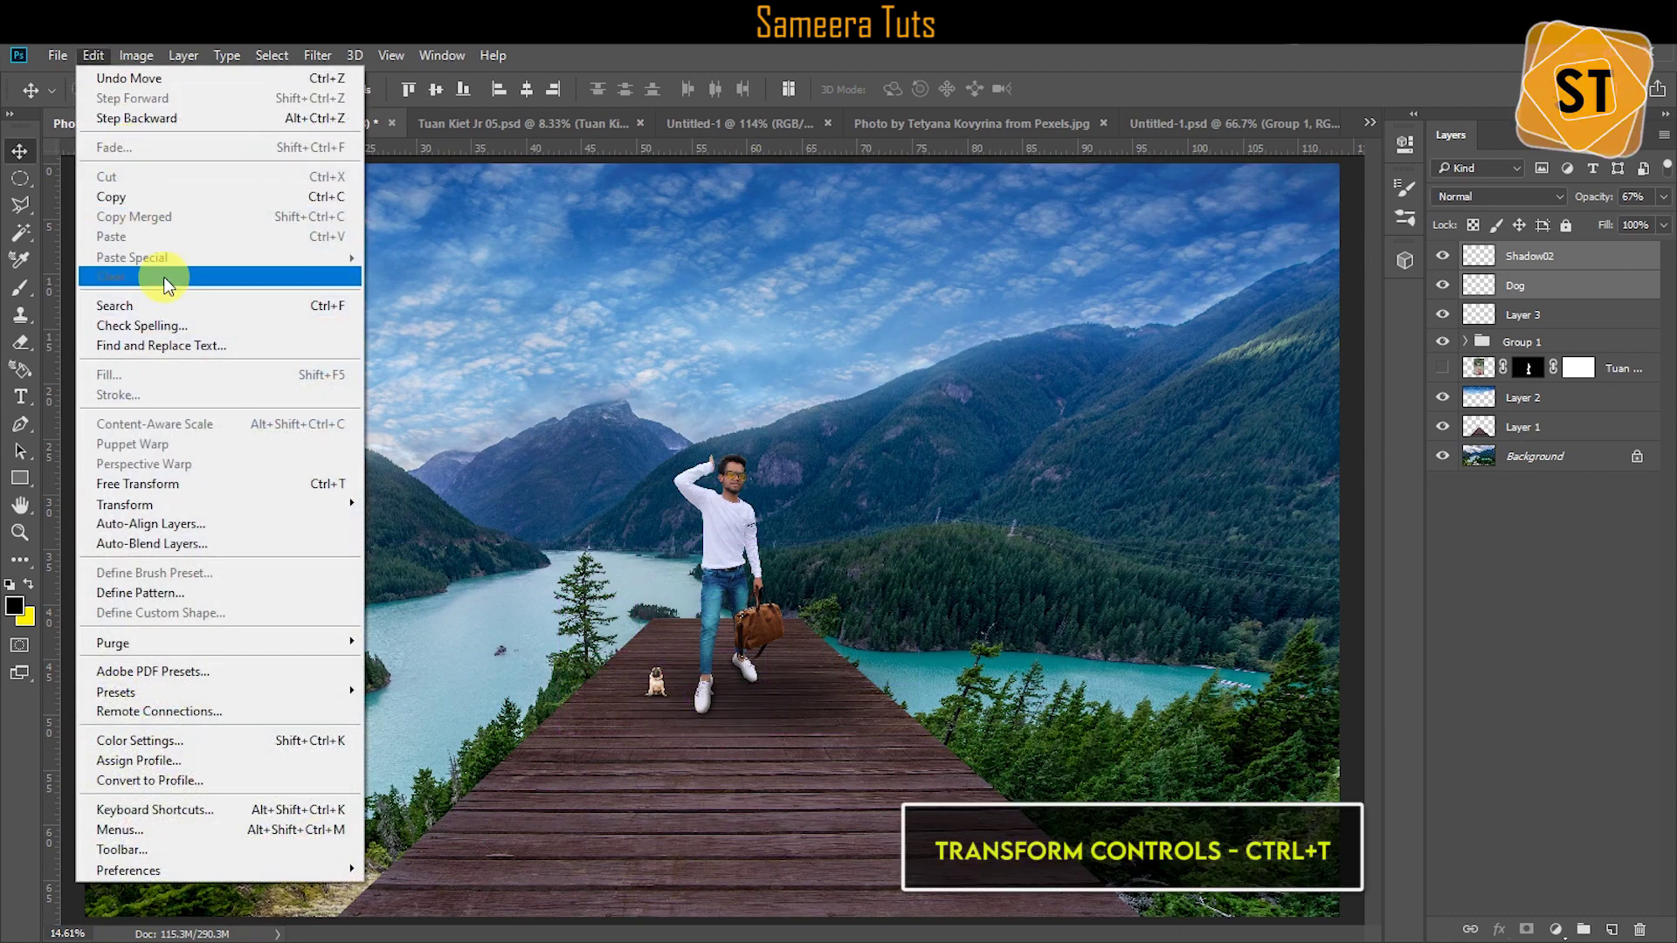
{"action": "left_click", "coordinate": [192, 486]}
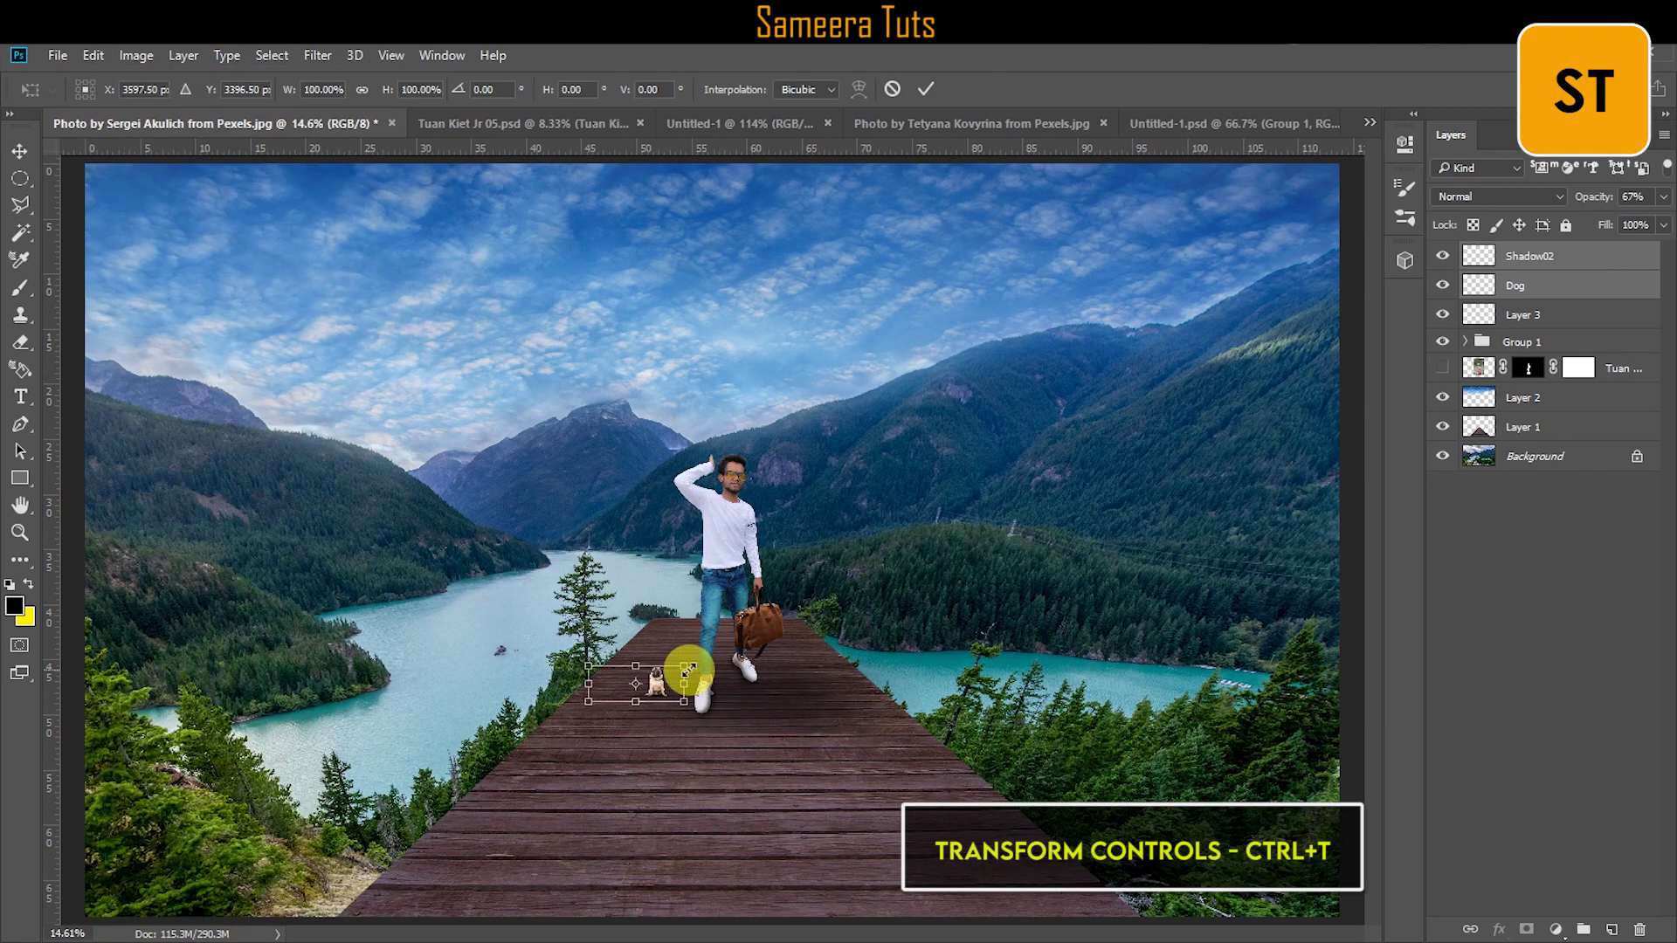
{"action": "left_click_drag", "start_coordinate": [689, 671], "coordinate": [656, 658]}
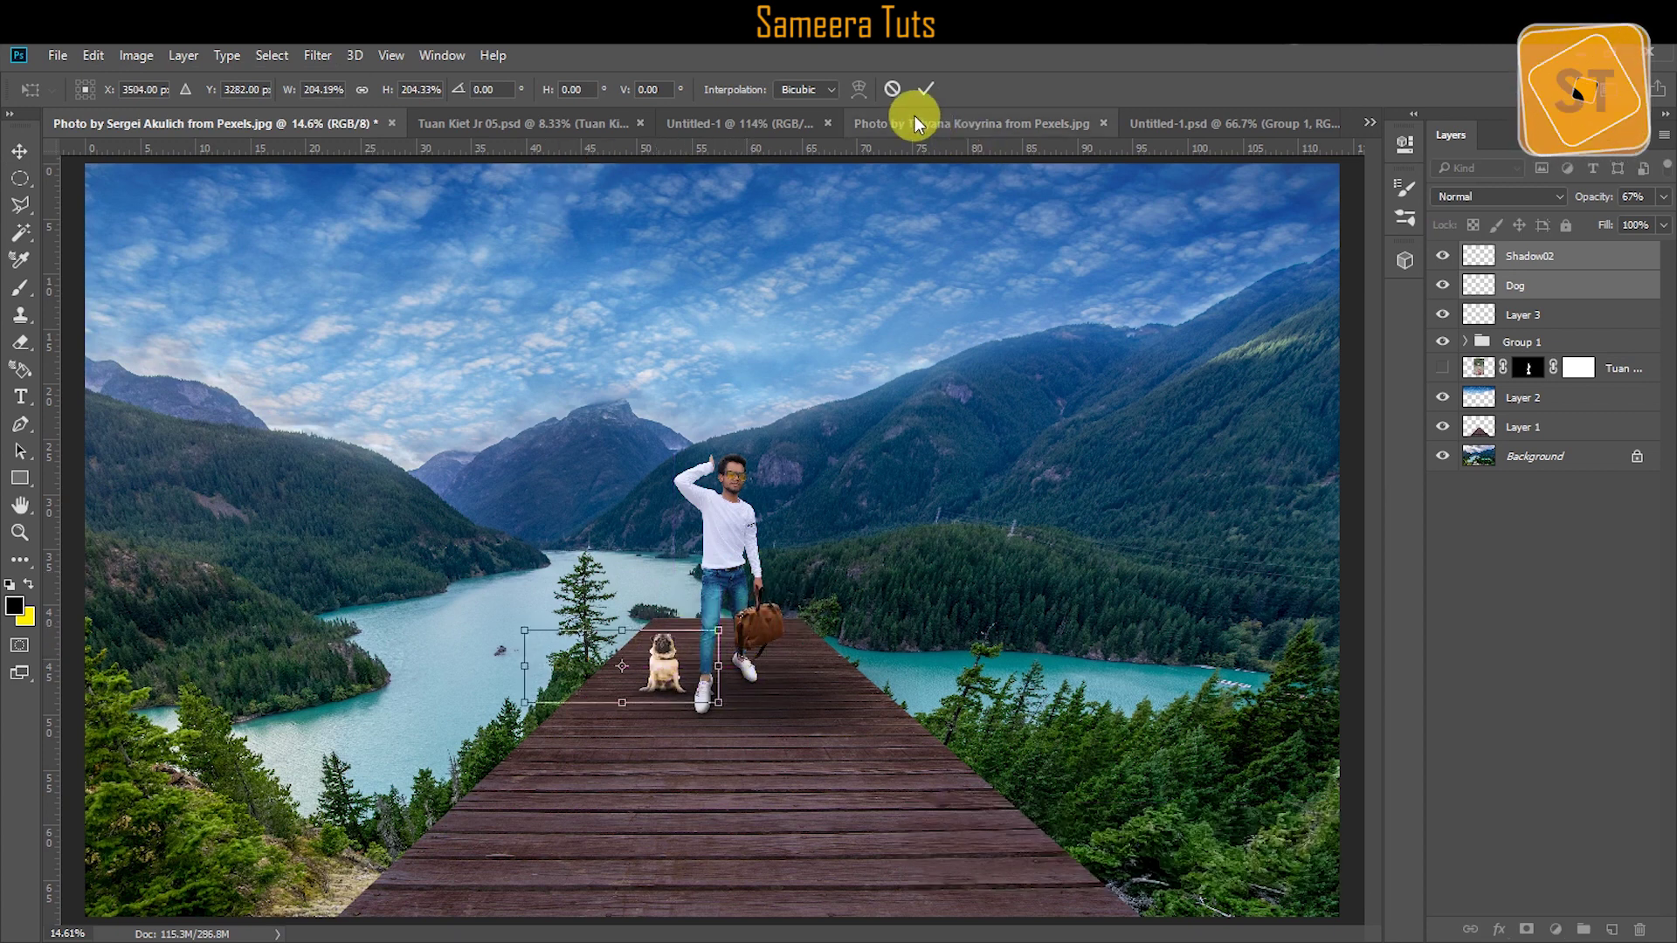
{"action": "left_click", "coordinate": [925, 91]}
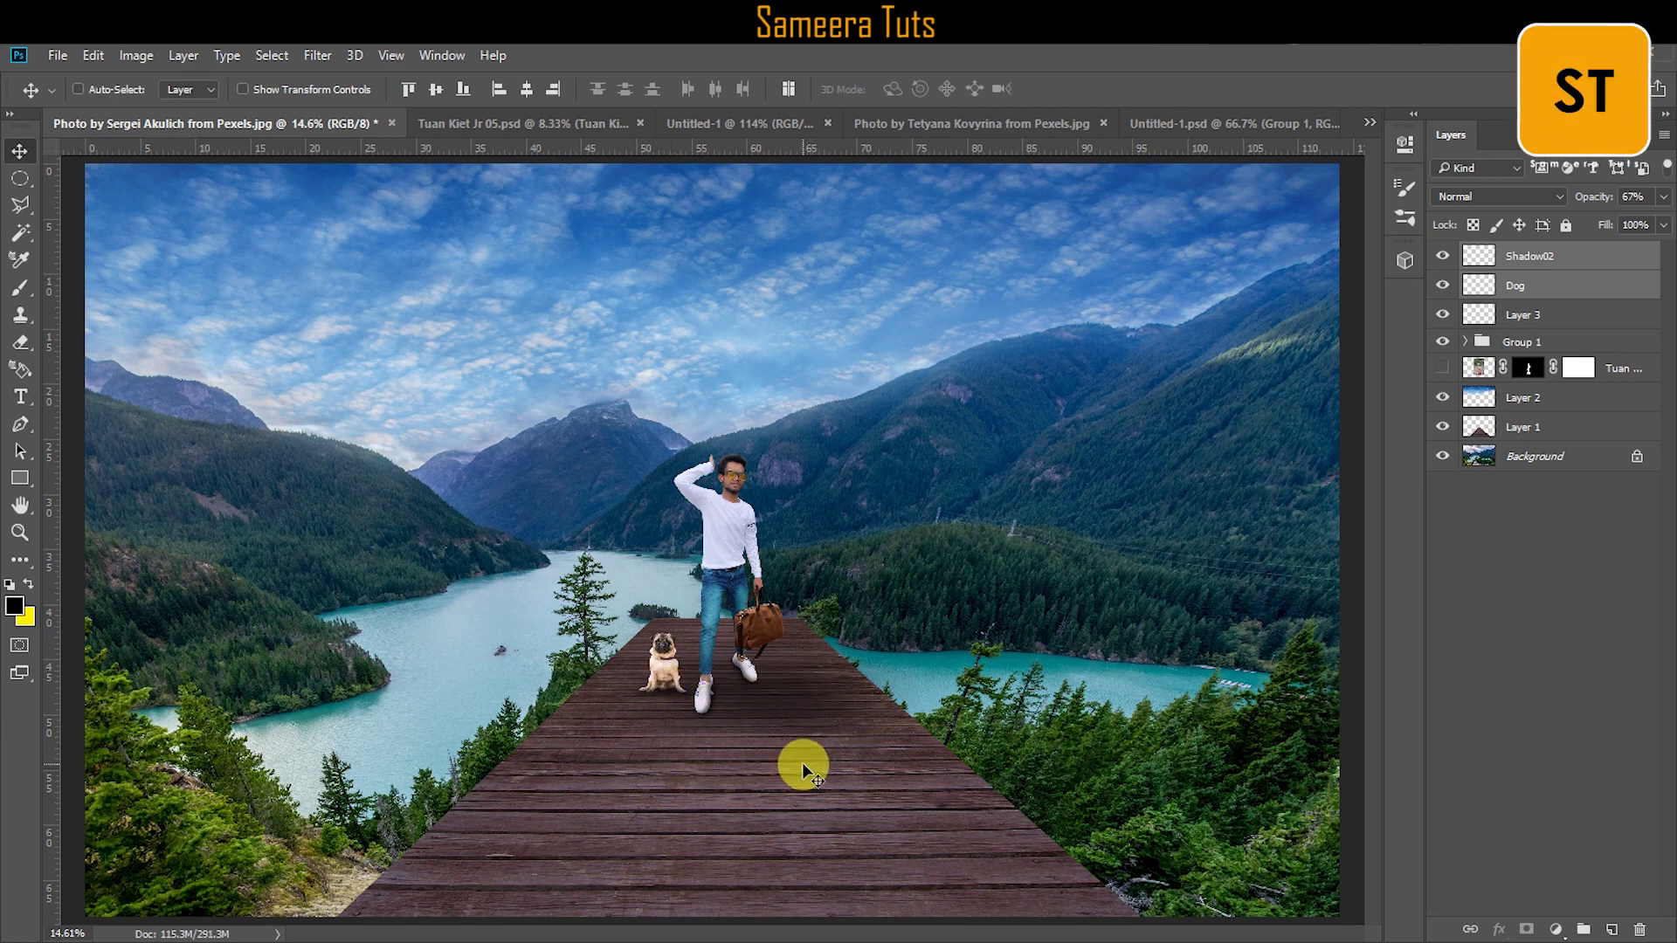
Step: Nudge the dog and its shadow slightly down and to the left on the pier
{"action": "key", "text": "shift+Down"}
{"action": "key", "text": "shift+Down"}
{"action": "key", "text": "shift+Left"}
{"action": "key", "text": "shift+Left"}
{"action": "key", "text": "shift+Down"}
{"action": "key", "text": "shift+Left"}
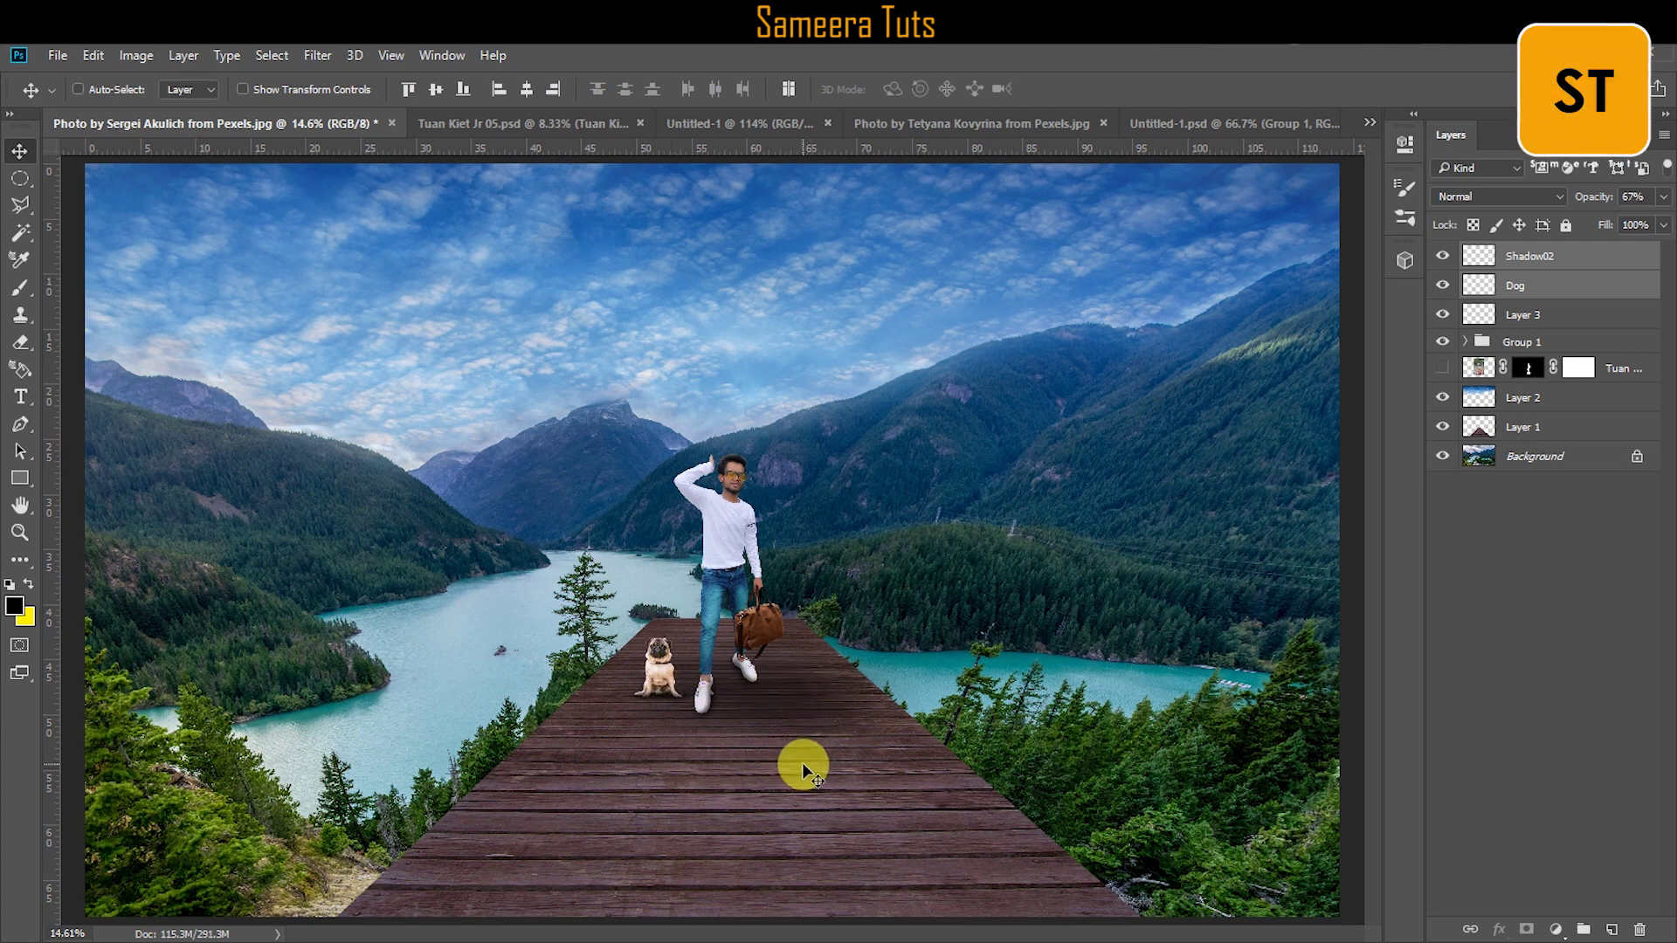